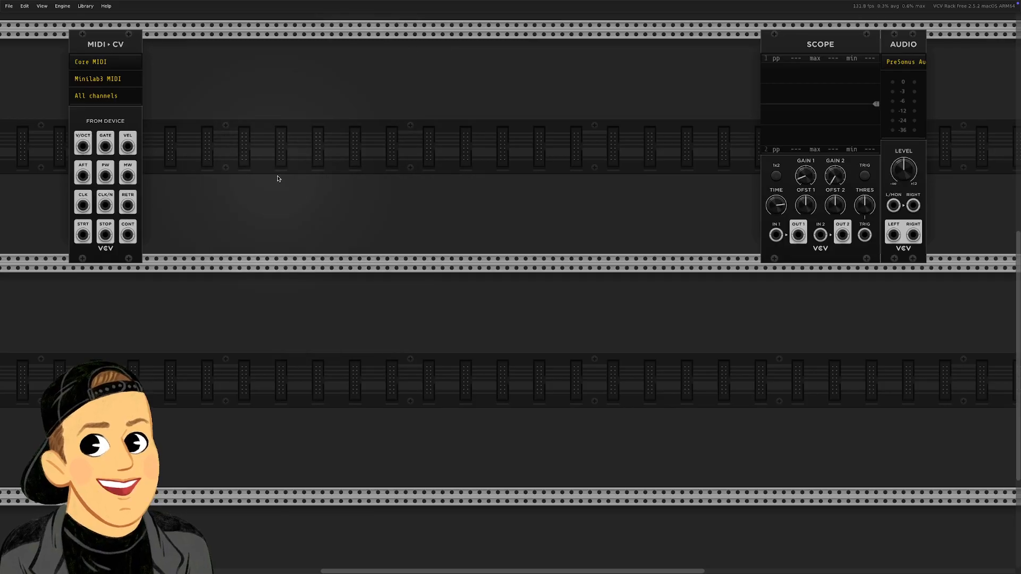
Add a VCO beside MIDI-CV, patch the MIDI V/OCT into its V/OCT input and its SIN output into the audio module's L/MON input.
right_click(223, 182)
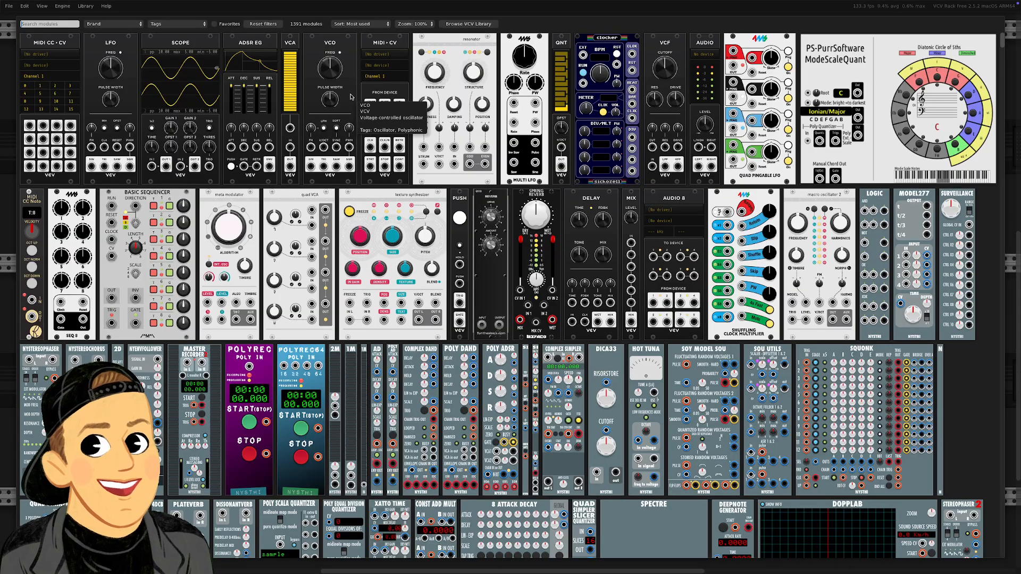
left_click(338, 75)
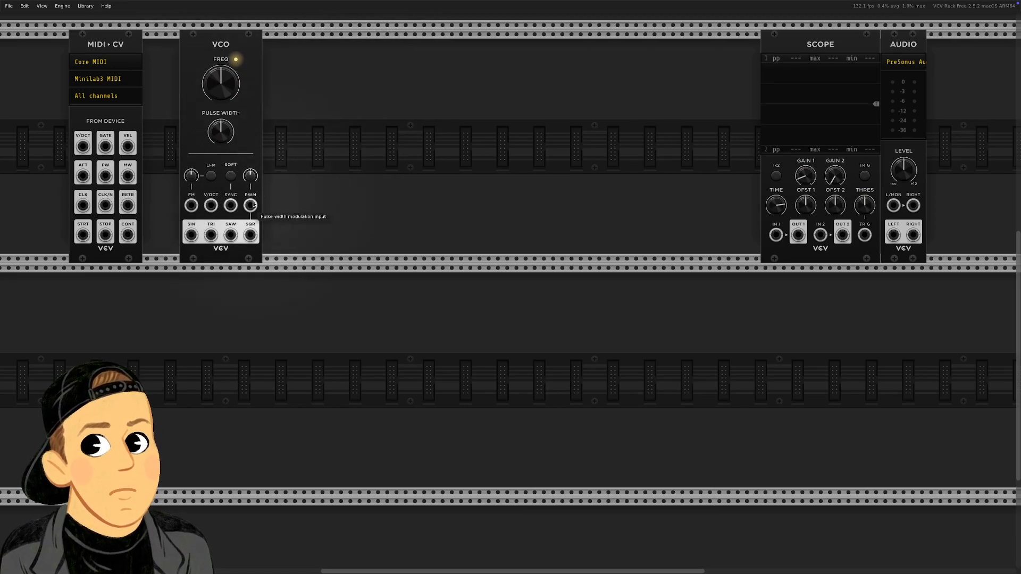
left_click_drag(191, 237, 638, 230)
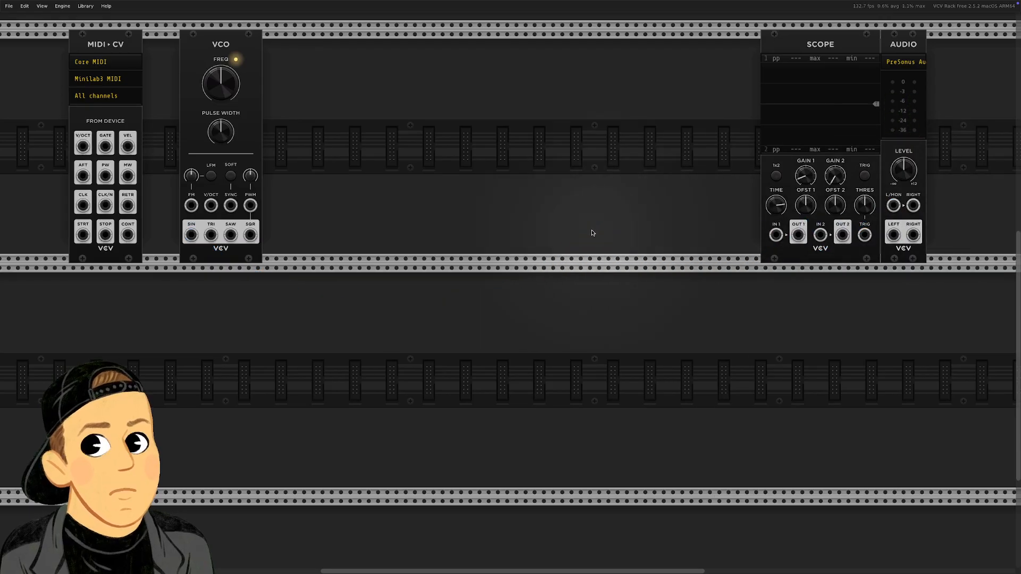
left_click_drag(83, 146, 893, 206)
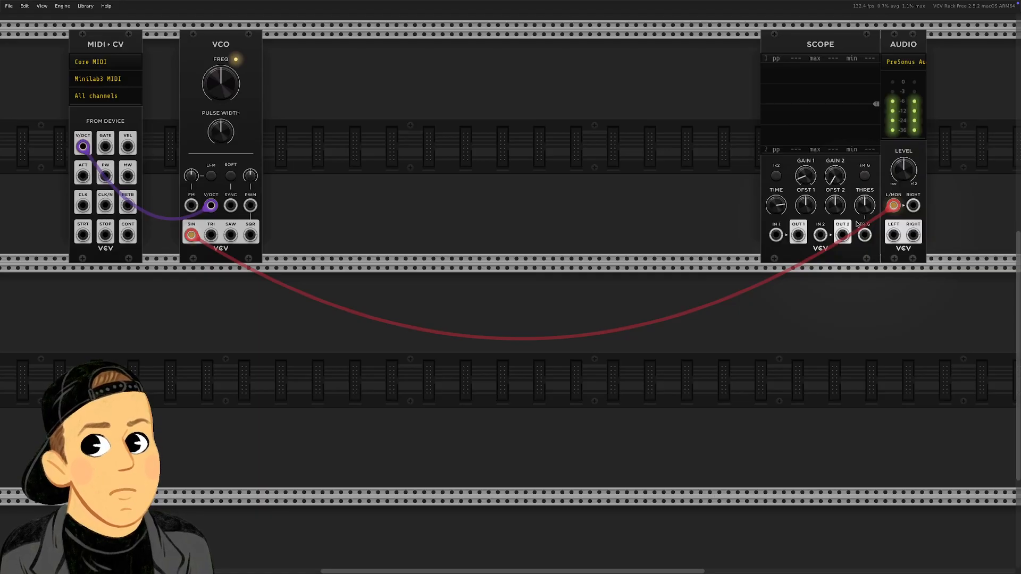
Disconnect the sine cable from the audio module and add ADSR EG and VCA modules beside the VCO.
left_click_drag(893, 206, 531, 234)
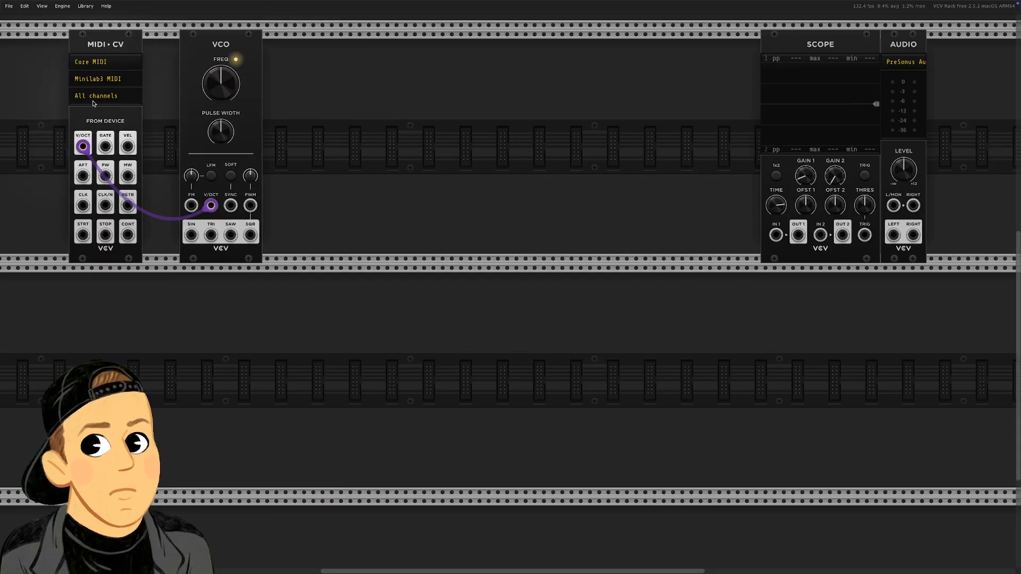
right_click(335, 91)
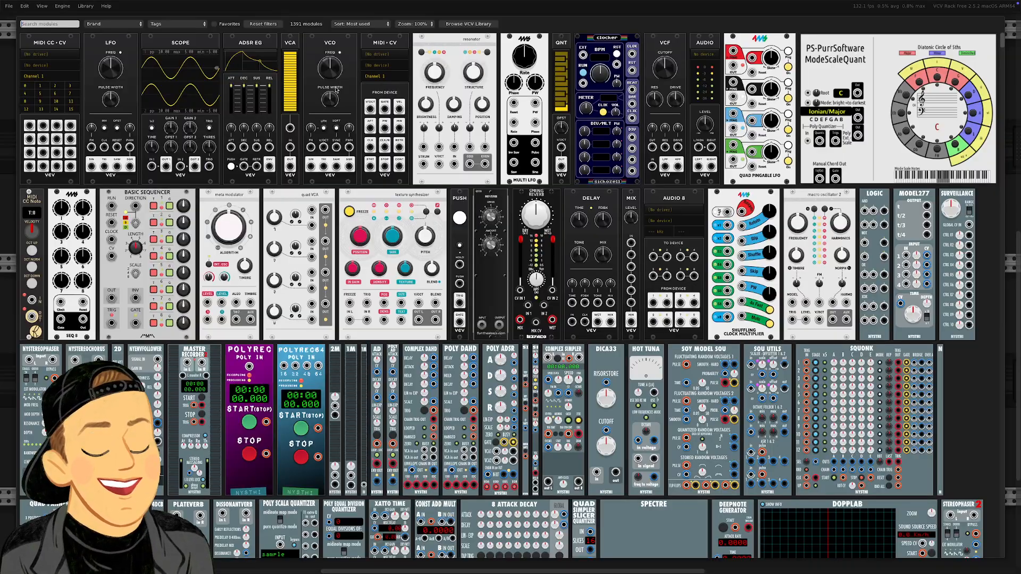
left_click(255, 48)
right_click(407, 101)
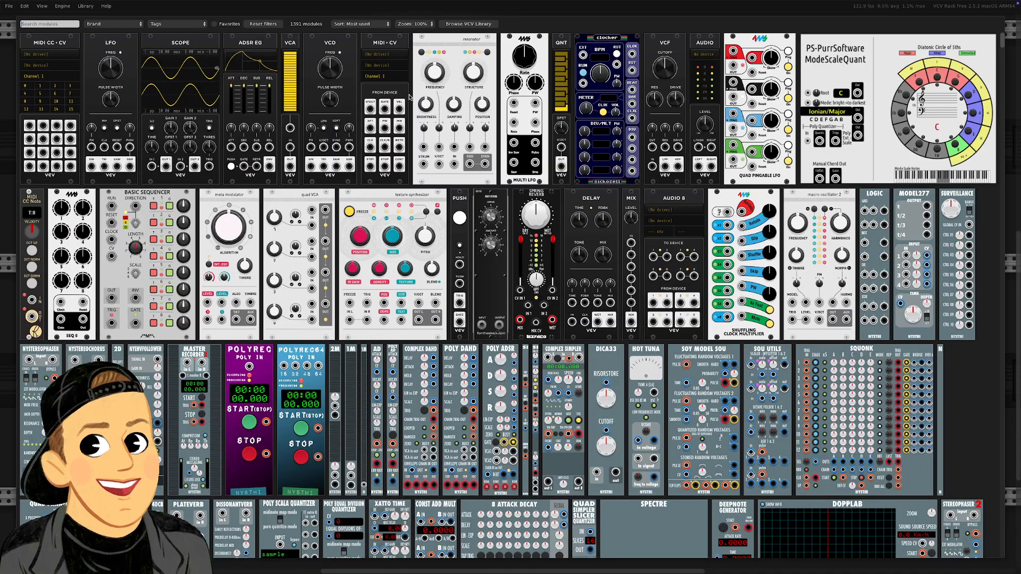
left_click(292, 61)
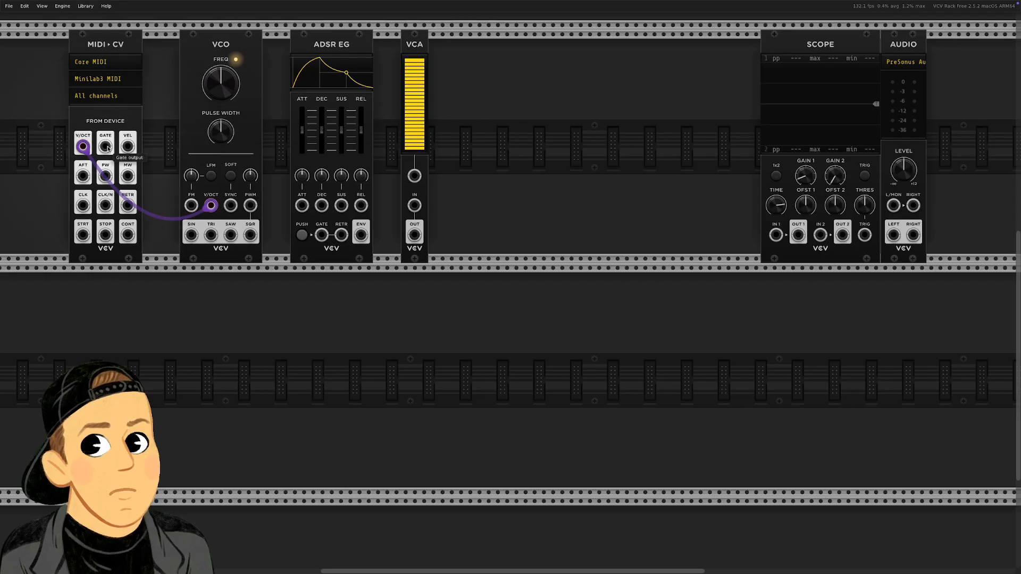
Patch the MIDI gate into the ADSR gate, the envelope into the VCA's CV input, and the VCO sine through the VCA to audio L/MON.
left_click_drag(105, 147, 322, 236)
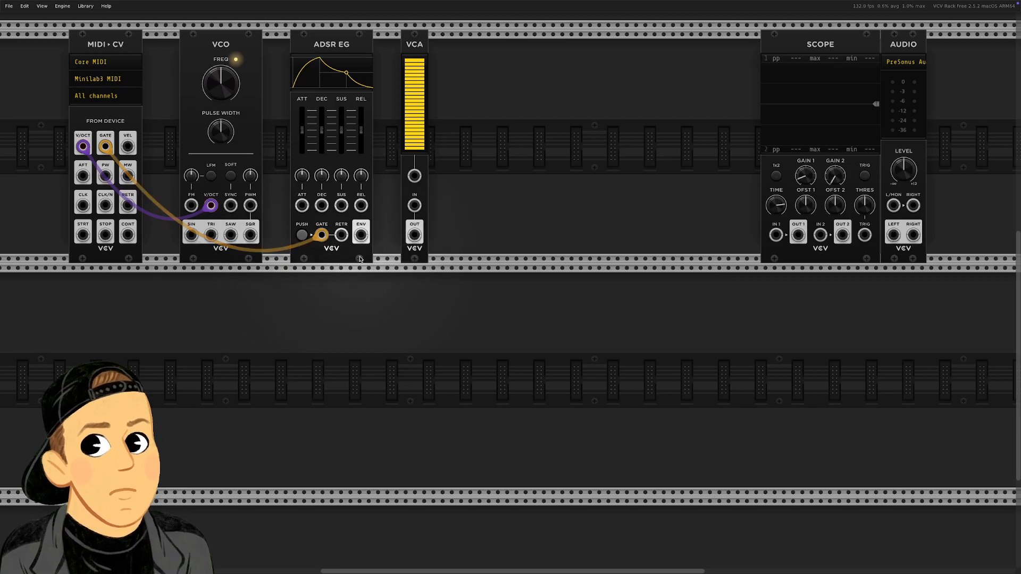
left_click_drag(364, 237, 414, 177)
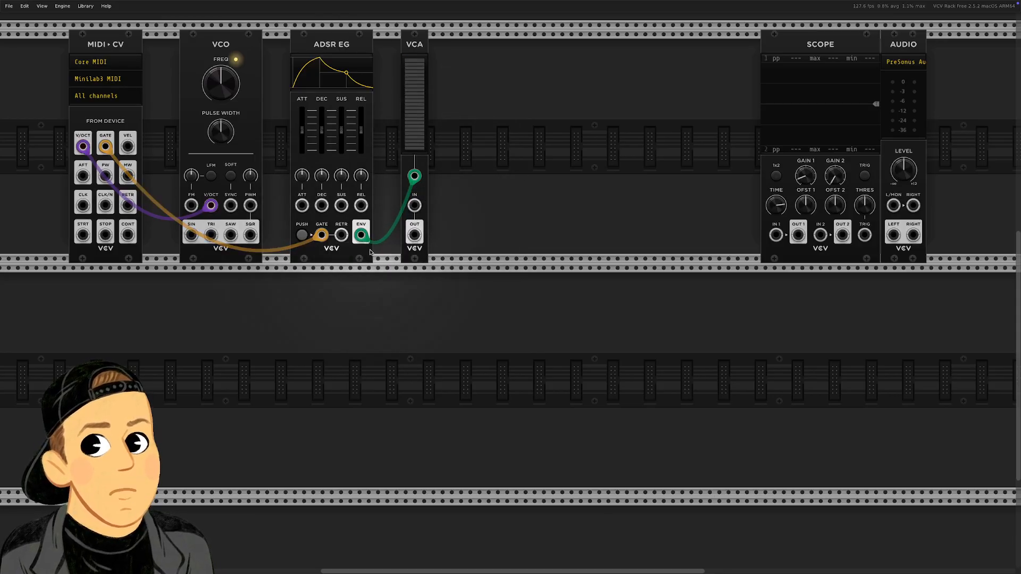
left_click_drag(189, 240, 894, 211)
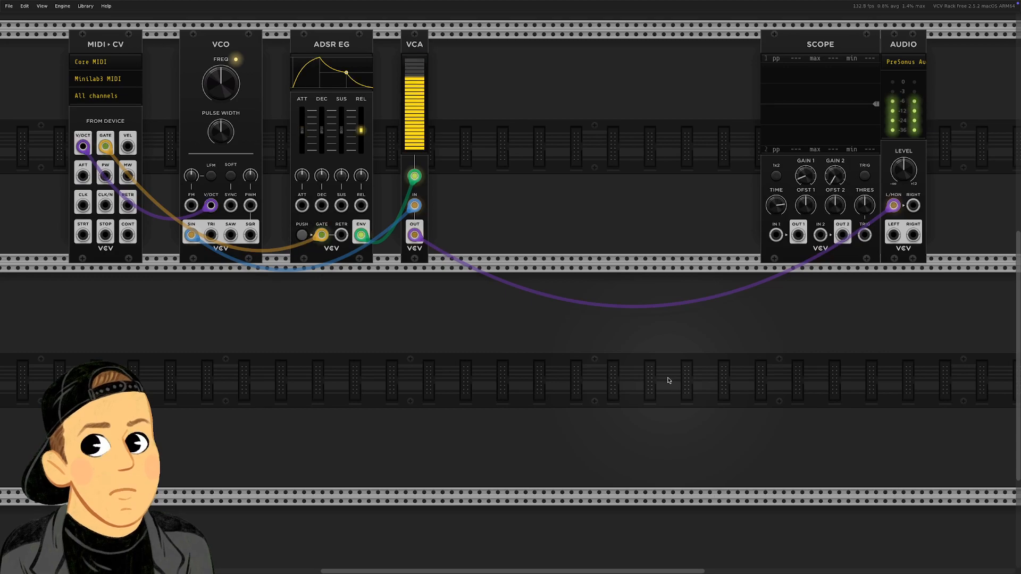
Disconnect the voice from MIDI-CV and the audio module, and delete the VCO, ADSR EG and VCA modules.
left_click_drag(414, 47, 285, 41)
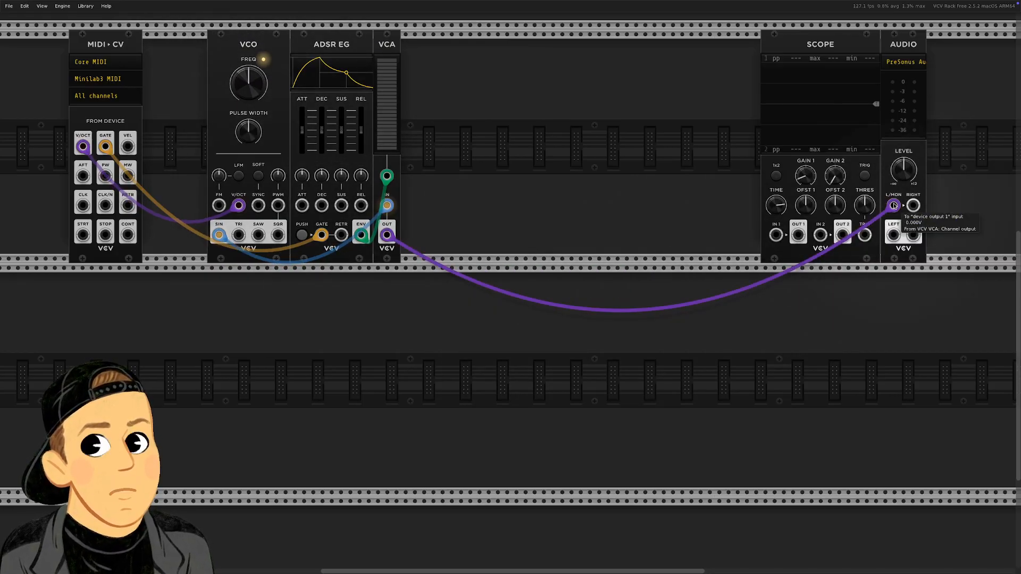
left_click_drag(894, 206, 475, 238)
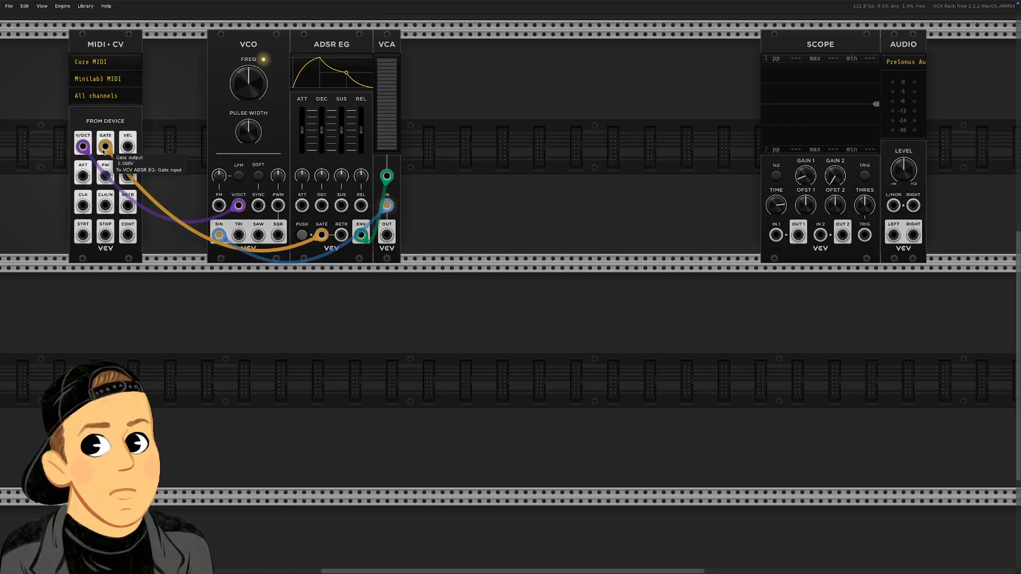
left_click_drag(105, 148, 172, 136)
left_click_drag(423, 45, 207, 305)
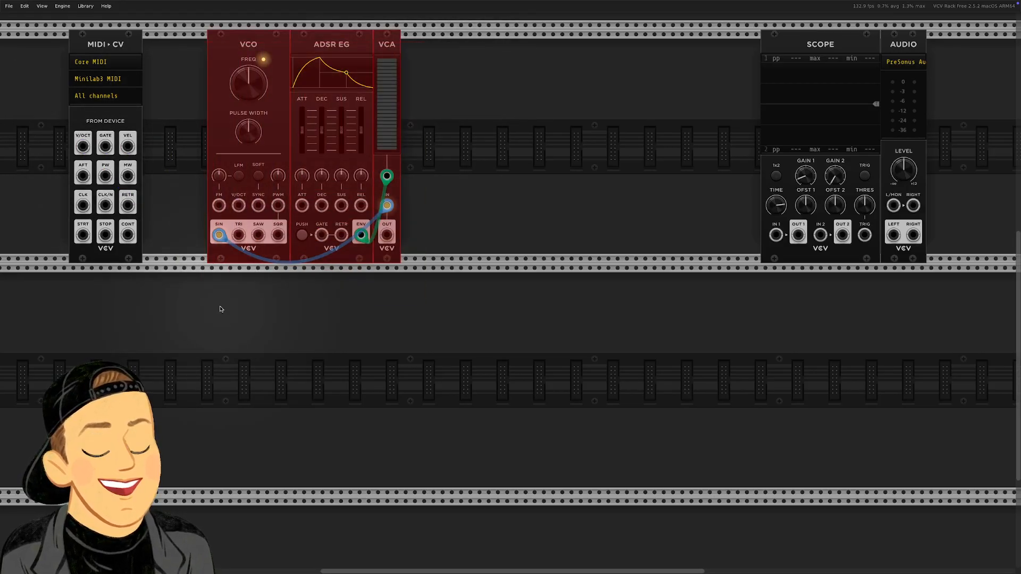
key("Delete")
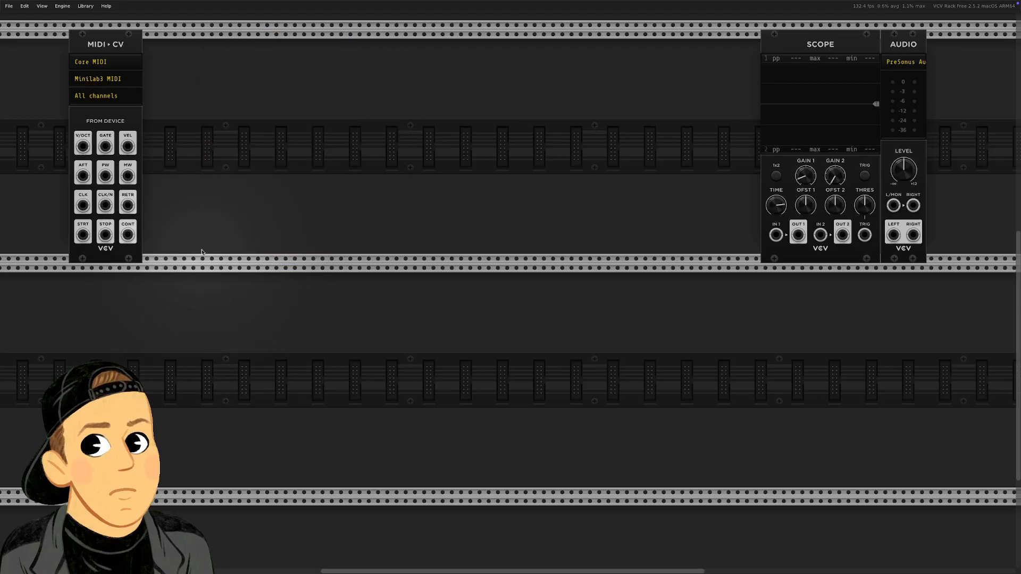
Add the resonator module from the Audible Instruments brand and place it with more space between it and MIDI-CV.
right_click(275, 205)
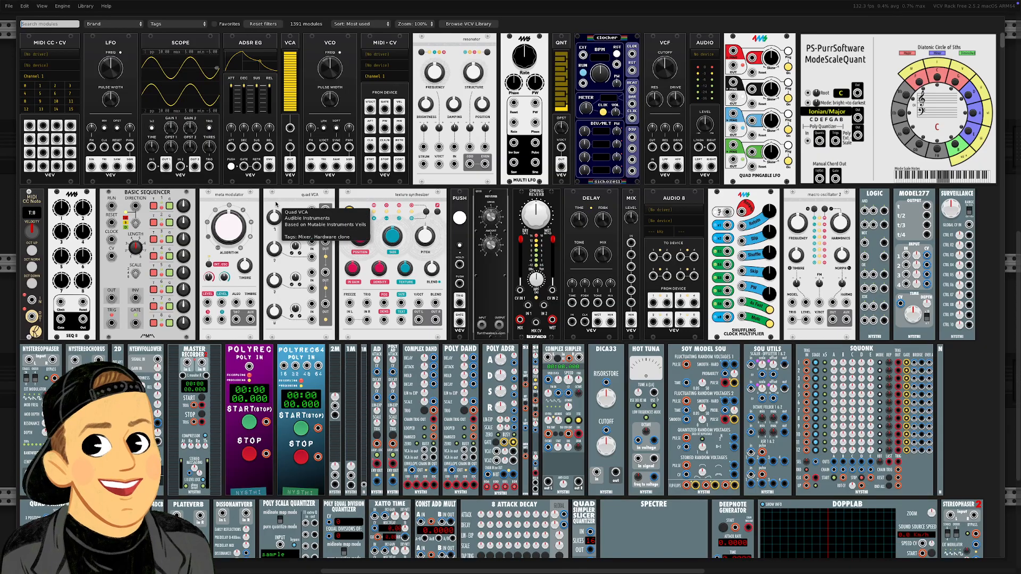
left_click(109, 26)
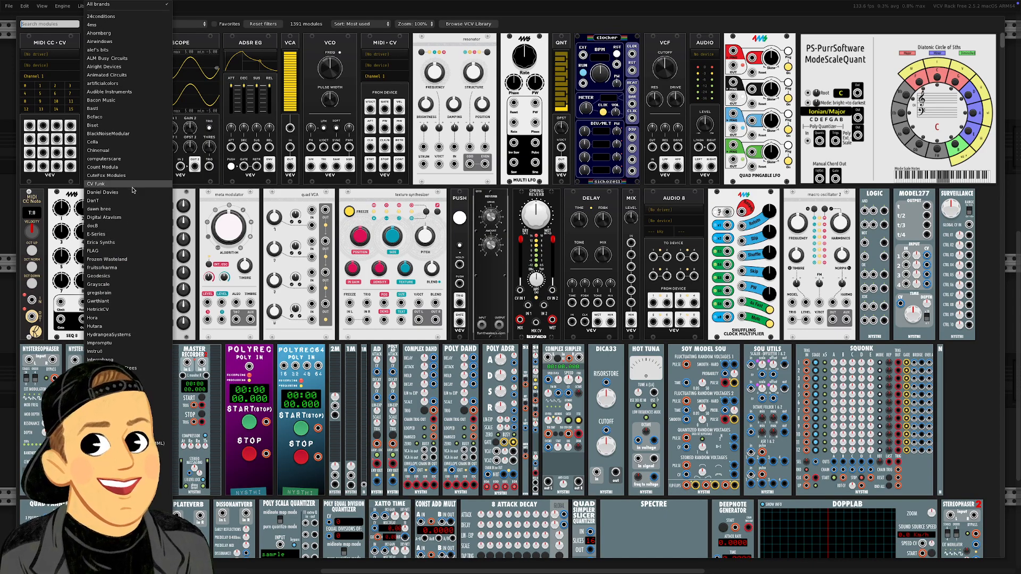
left_click(101, 92)
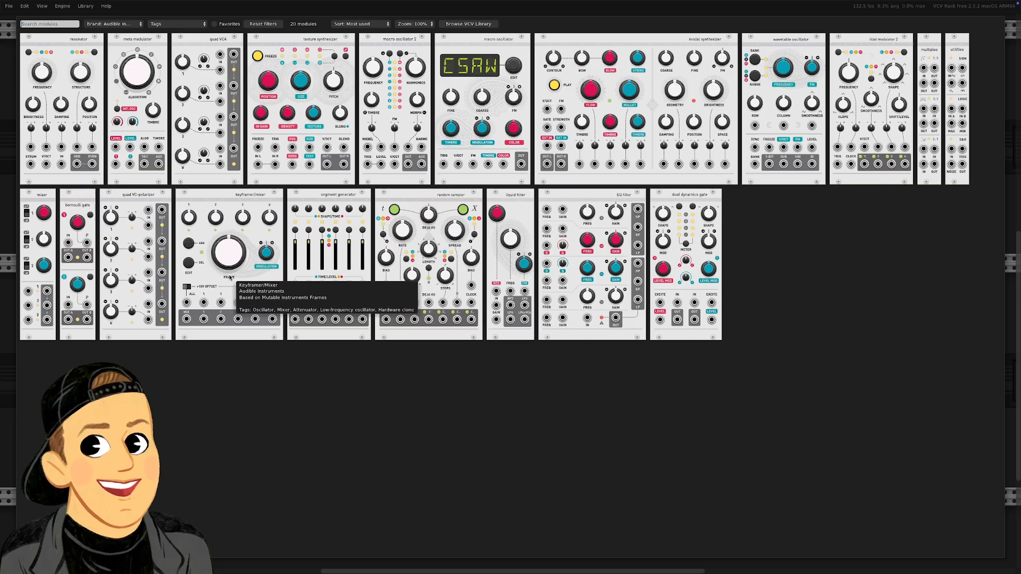
left_click(62, 65)
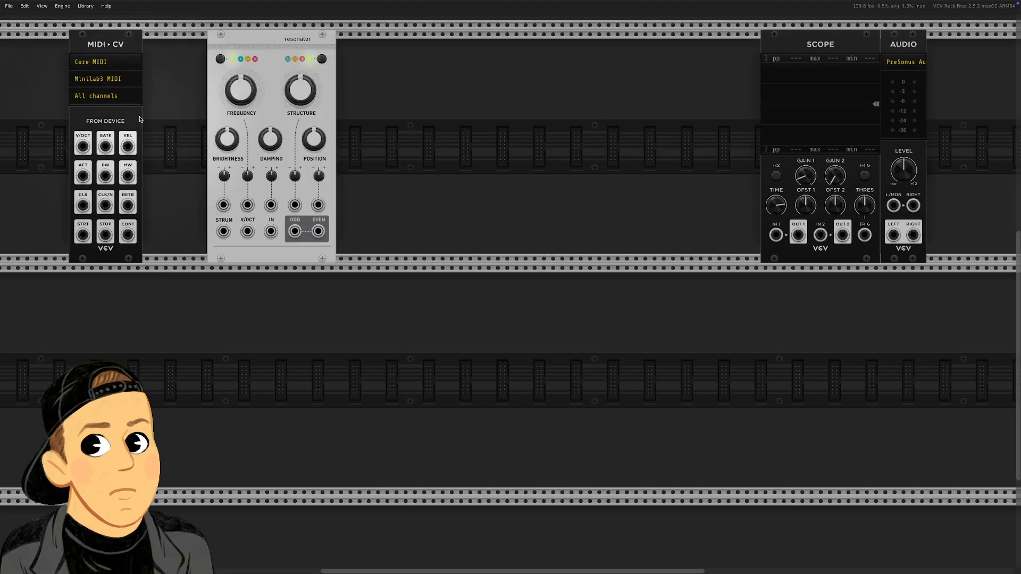
left_click_drag(261, 35, 319, 69)
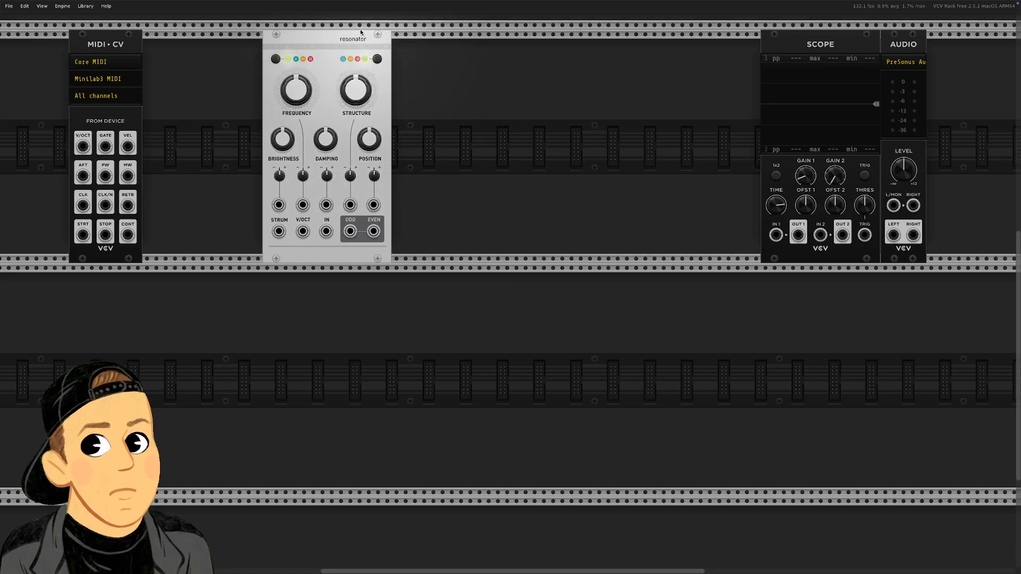
Patch the MIDI V/OCT into the resonator and route its ODD and EVEN outputs through both scope channels to the audio L/MON and RIGHT inputs.
mouse_move(329, 132)
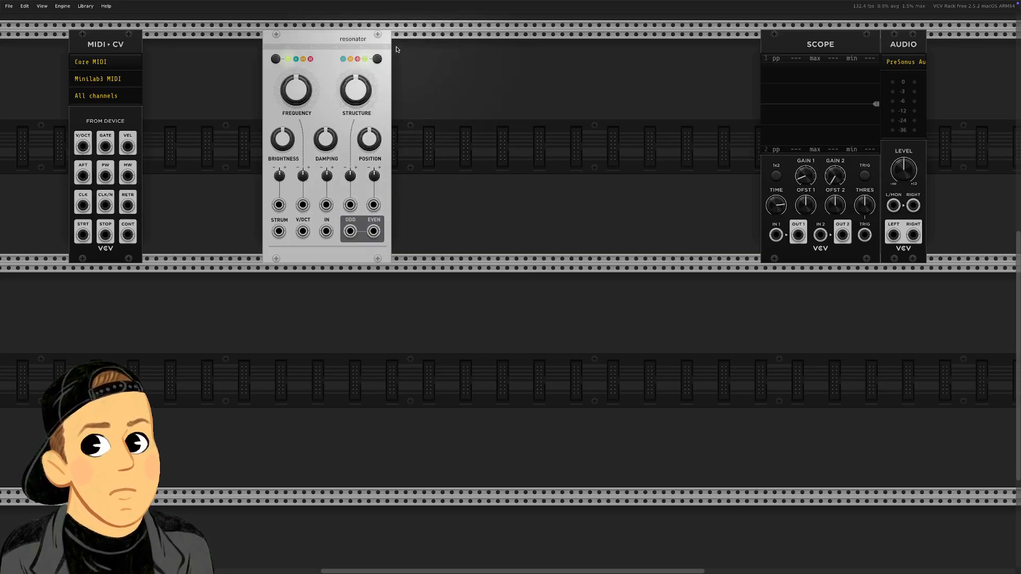
left_click_drag(84, 147, 303, 237)
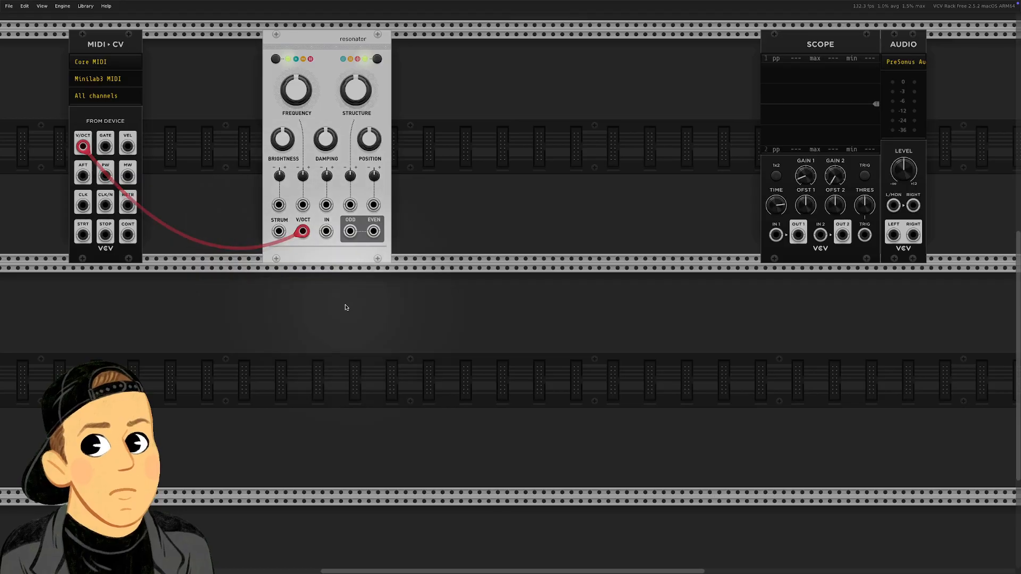
mouse_move(354, 236)
left_mouse_down()
mouse_move(355, 259)
mouse_move(643, 331)
mouse_move(681, 317)
mouse_move(520, 255)
mouse_move(861, 278)
mouse_move(780, 242)
mouse_move(832, 257)
mouse_move(892, 256)
mouse_move(892, 214)
left_mouse_up()
left_click_drag(373, 231, 917, 212)
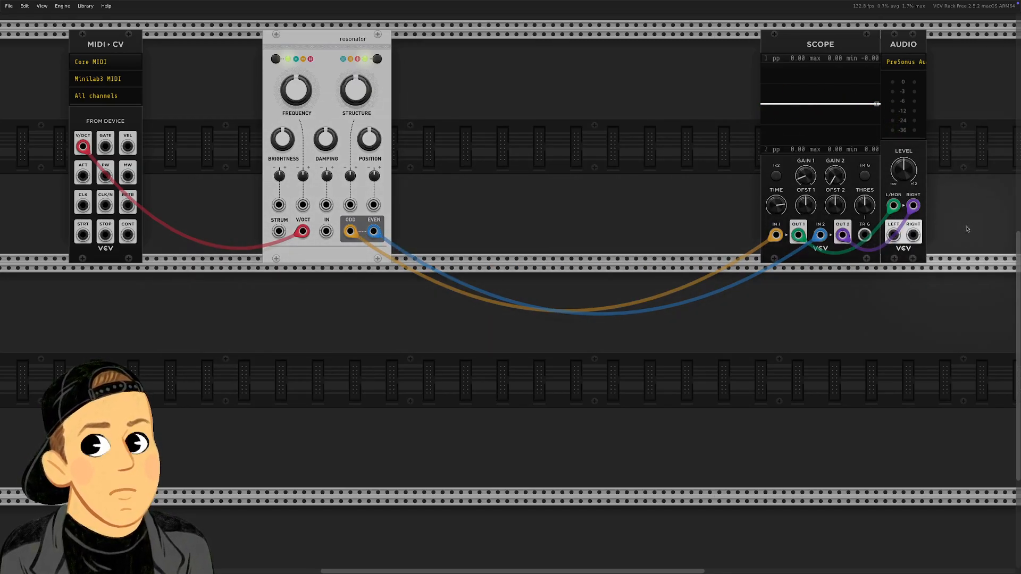
Disconnect the audio RIGHT input, patch the MIDI gate into the resonator's STRUM input, and raise the audio level.
left_click_drag(912, 205, 909, 321)
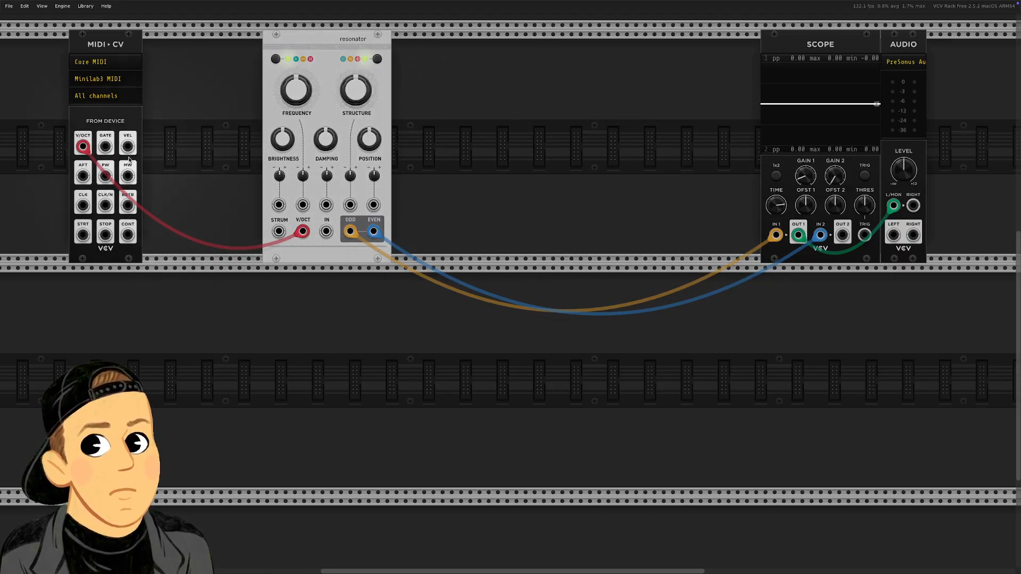
left_click_drag(107, 147, 277, 235)
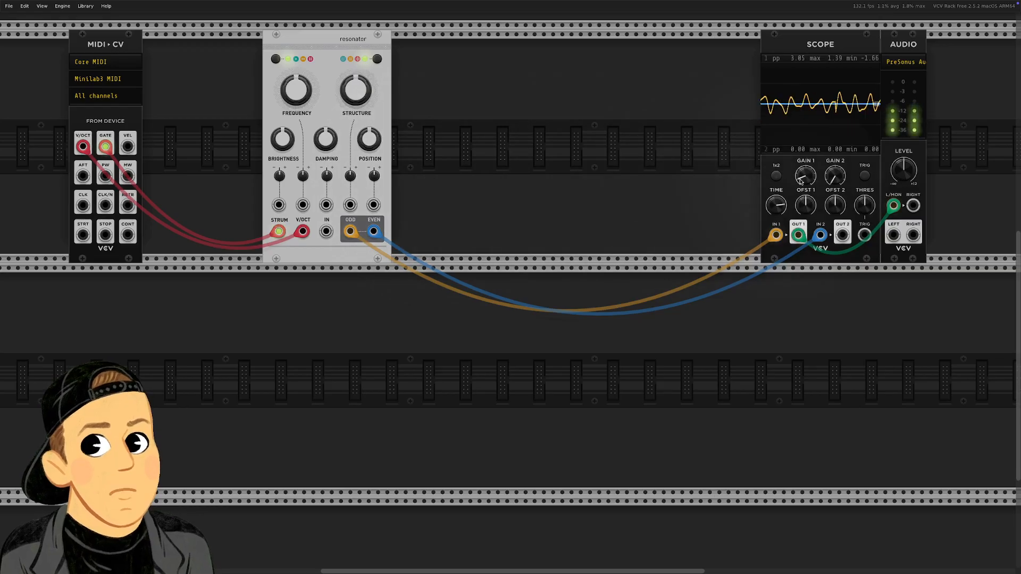
left_click_drag(907, 173, 908, 115)
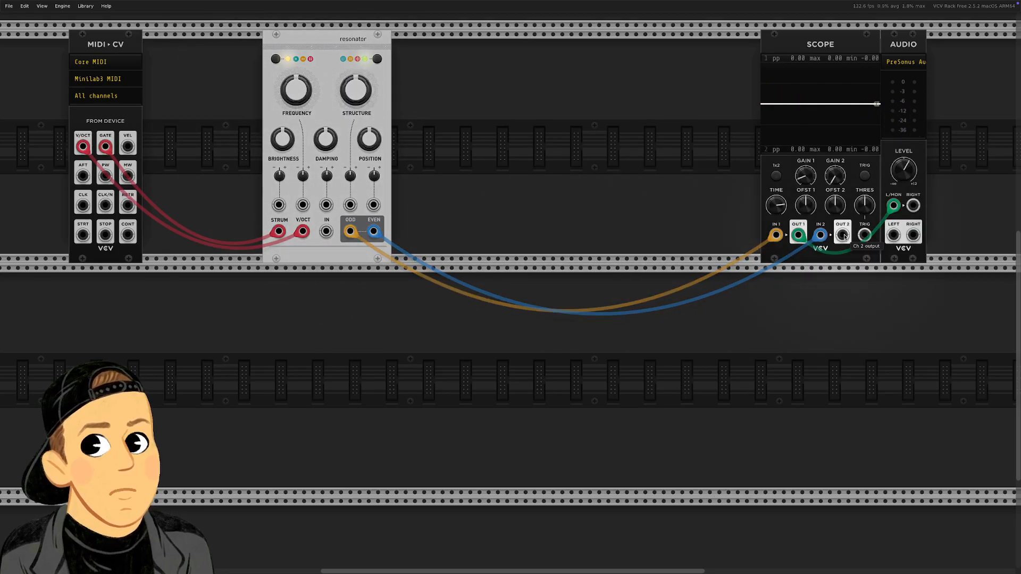
Patch the scope's OUT 2 into the audio RIGHT input and switch the resonator to its red polyphony mode.
left_click_drag(844, 236, 912, 207)
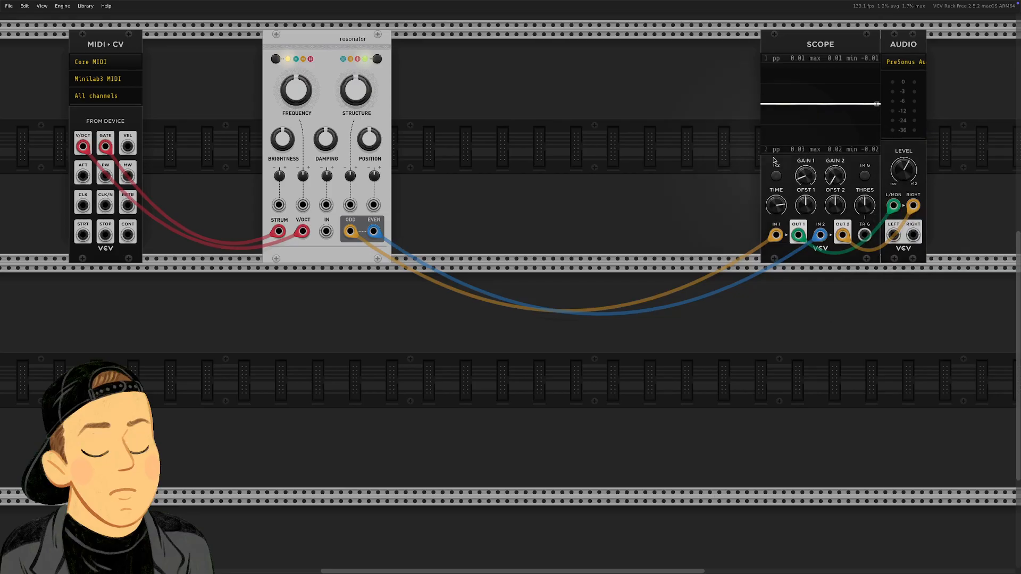
left_click(272, 60)
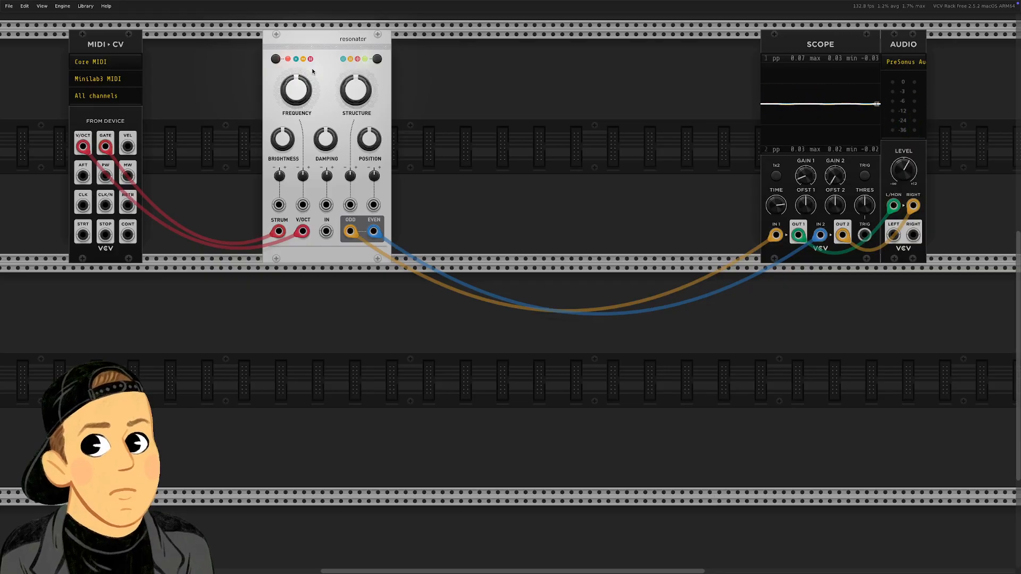
Remove the cable from the audio RIGHT input and the one between the resonator's EVEN output and scope IN 2.
left_click_drag(913, 205, 898, 314)
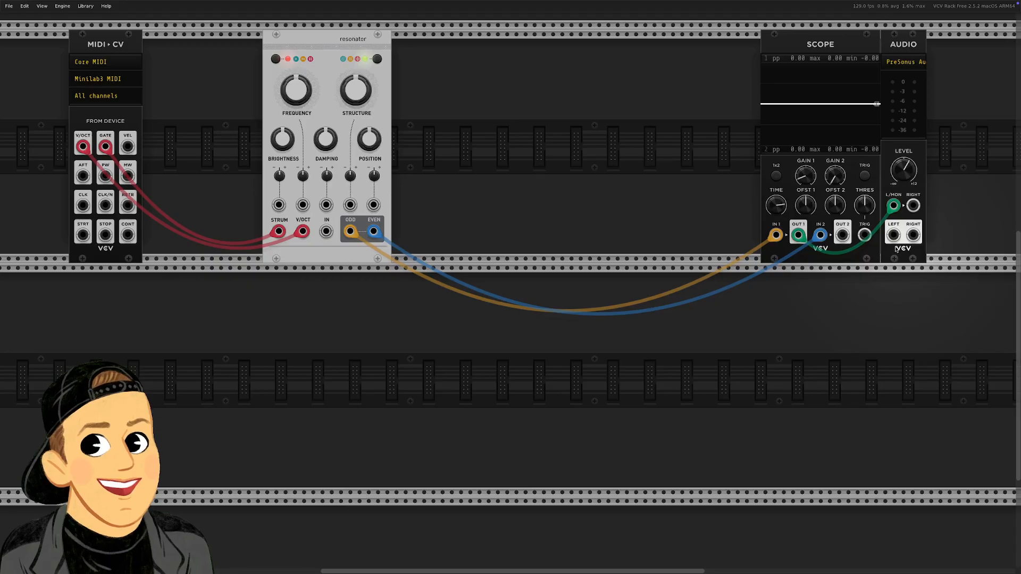
left_click_drag(820, 235, 803, 340)
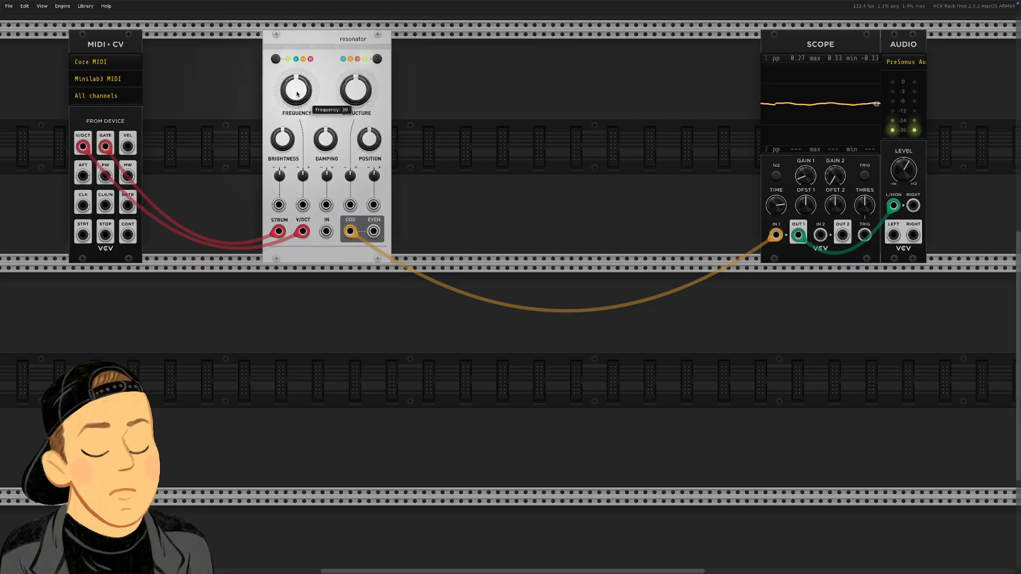
Lower the resonator's Frequency to about 19.9 while notes sound, and raise it back up.
left_click_drag(298, 93, 299, 141)
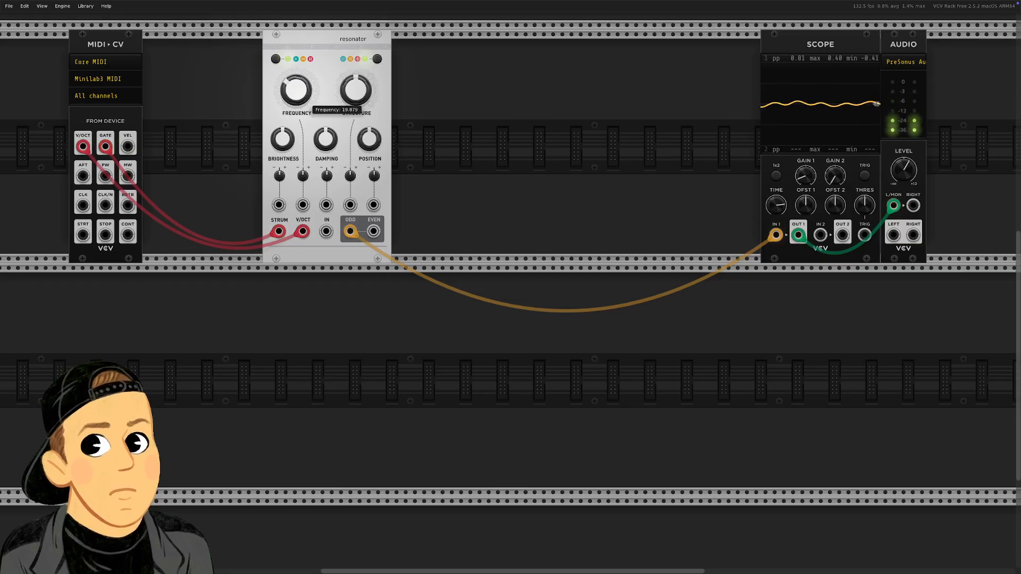
left_click_drag(299, 175, 295, 112)
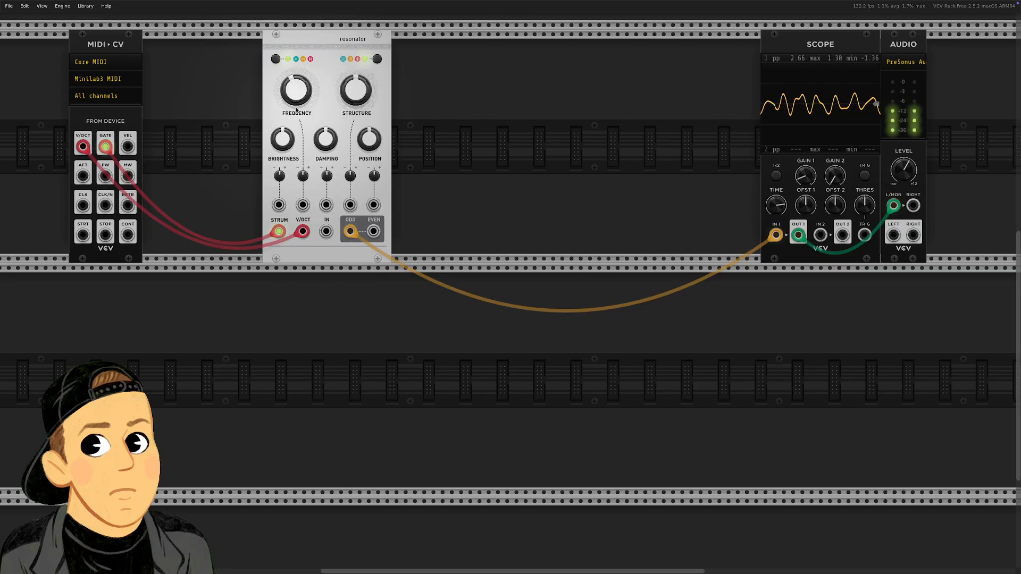
Try different Brightness amounts on the resonator, and sweep its Damping up and back down to about 0.4.
mouse_move(286, 143)
left_mouse_down()
mouse_move(286, 104)
mouse_move(284, 145)
left_mouse_up()
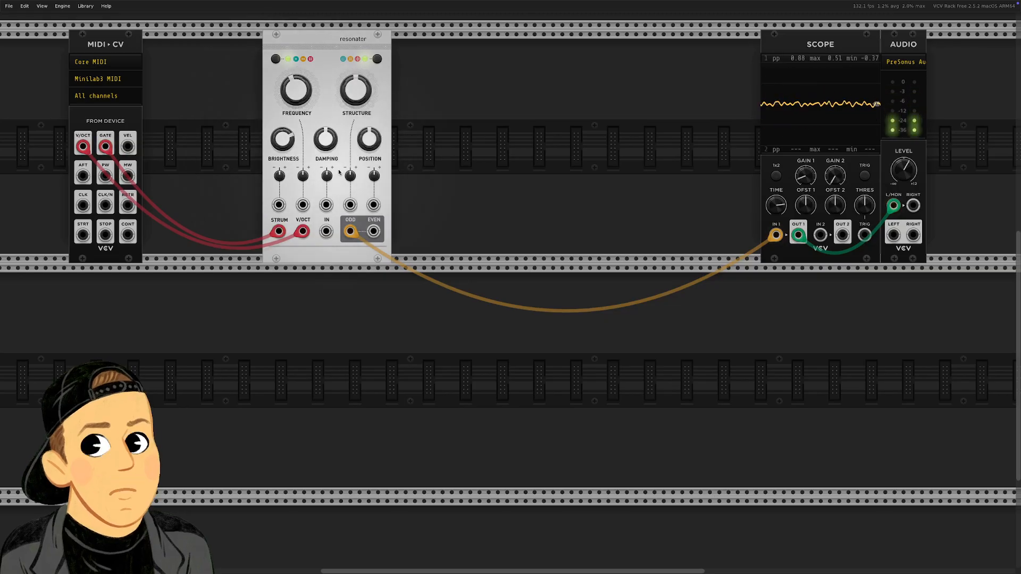
left_click_drag(332, 149, 332, 143)
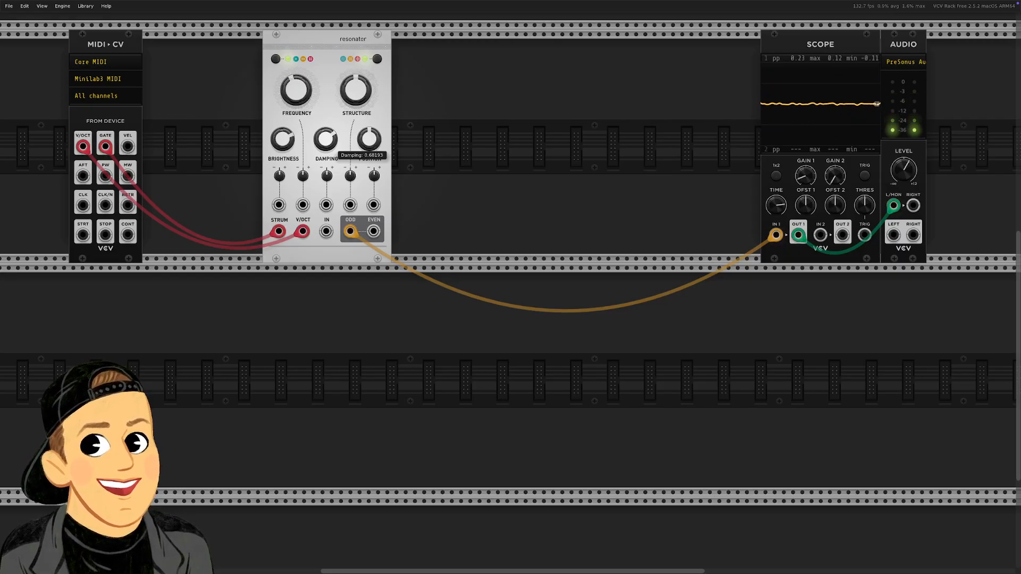
mouse_move(332, 142)
left_mouse_down()
mouse_move(332, 122)
mouse_move(332, 144)
left_mouse_up()
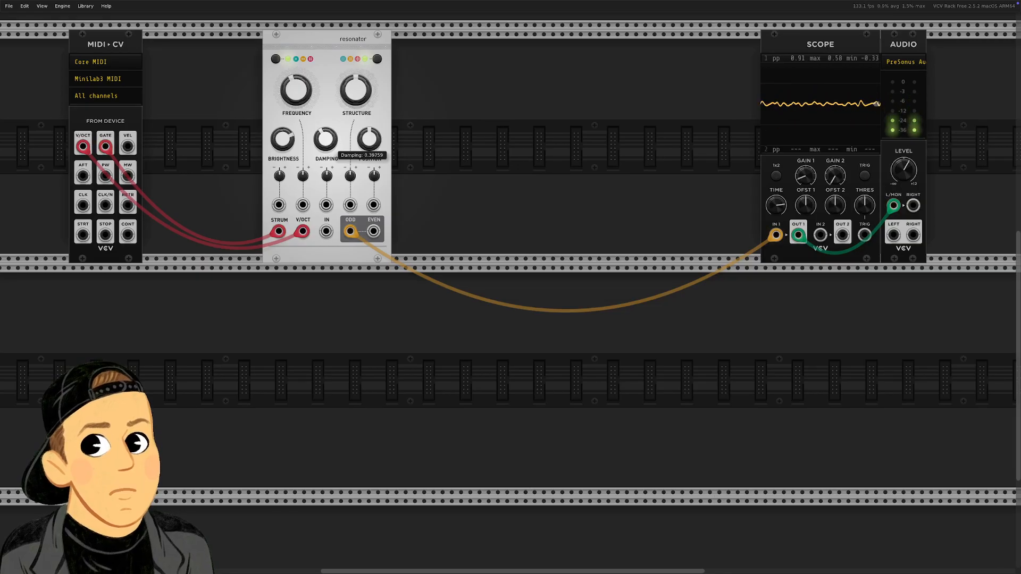
Fine-tune the resonator's Damping, and try Position amounts of about 0.07 and 0.17 while notes sound.
left_click_drag(332, 176, 322, 155)
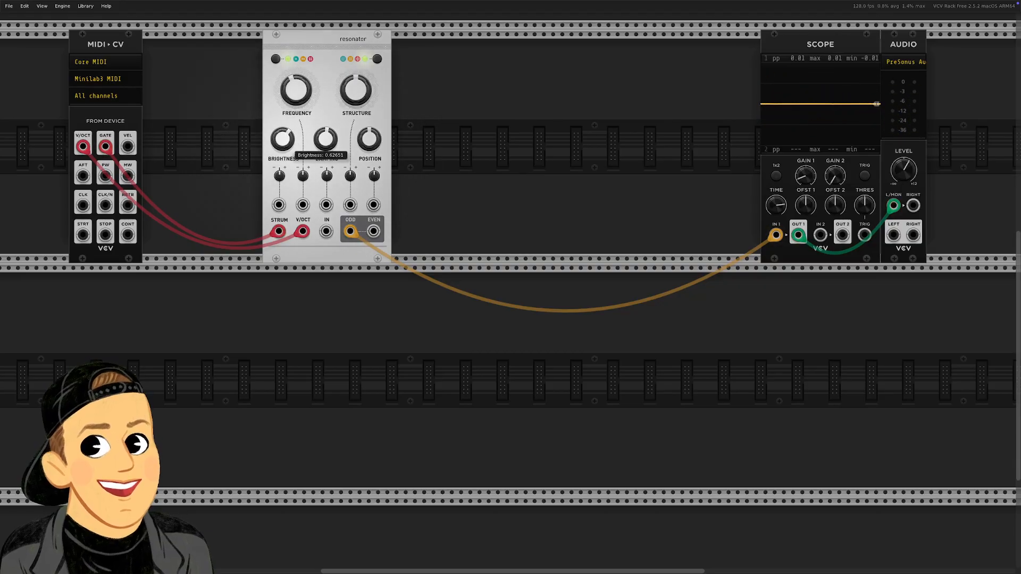
left_click_drag(327, 149, 328, 147)
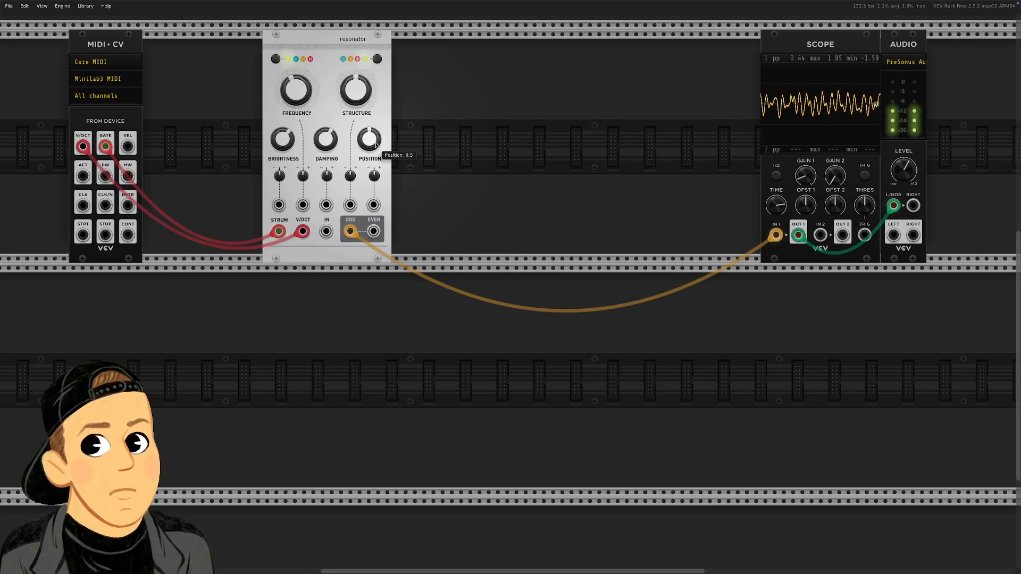
left_click_drag(376, 145, 375, 141)
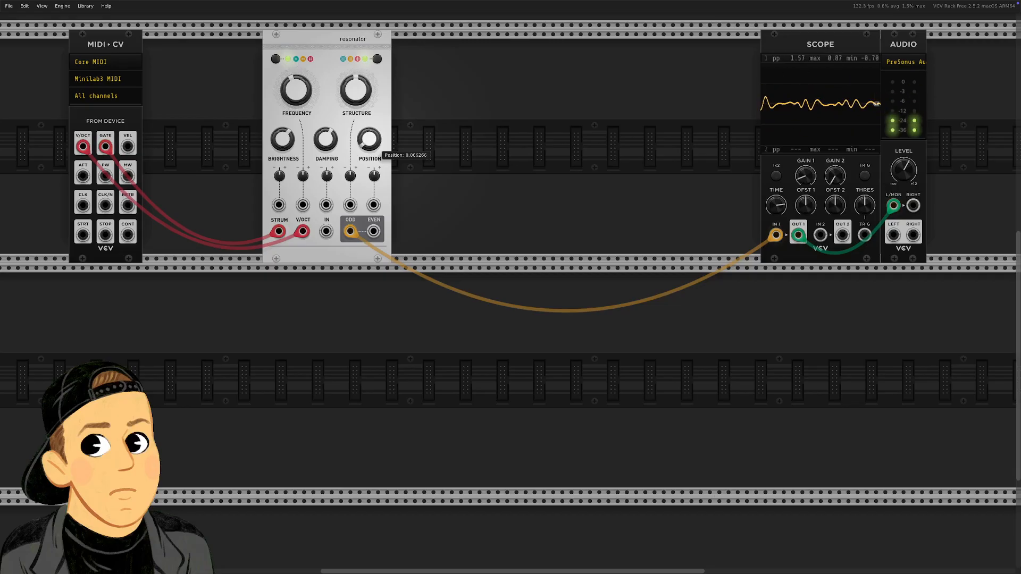
left_click_drag(368, 139, 369, 144)
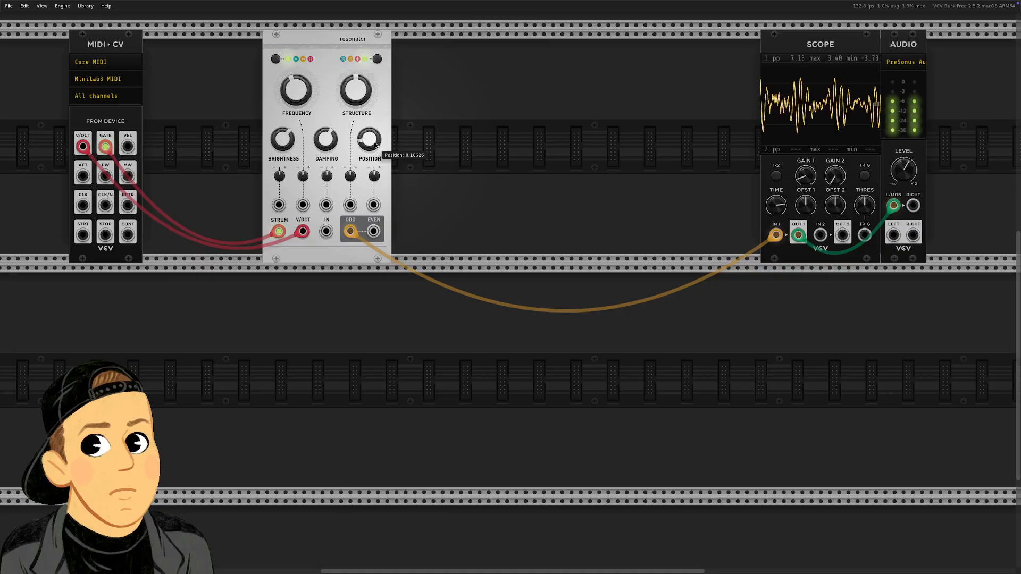
left_click_drag(372, 150, 372, 149)
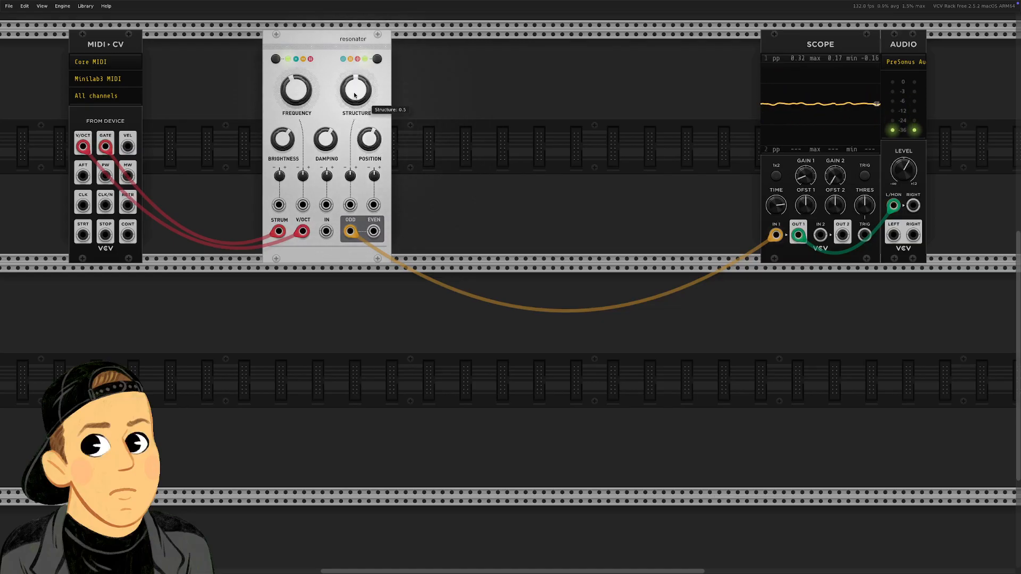
Sweep the resonator's Structure up to about 0.81 and back down while playing notes.
left_click_drag(355, 97, 355, 69)
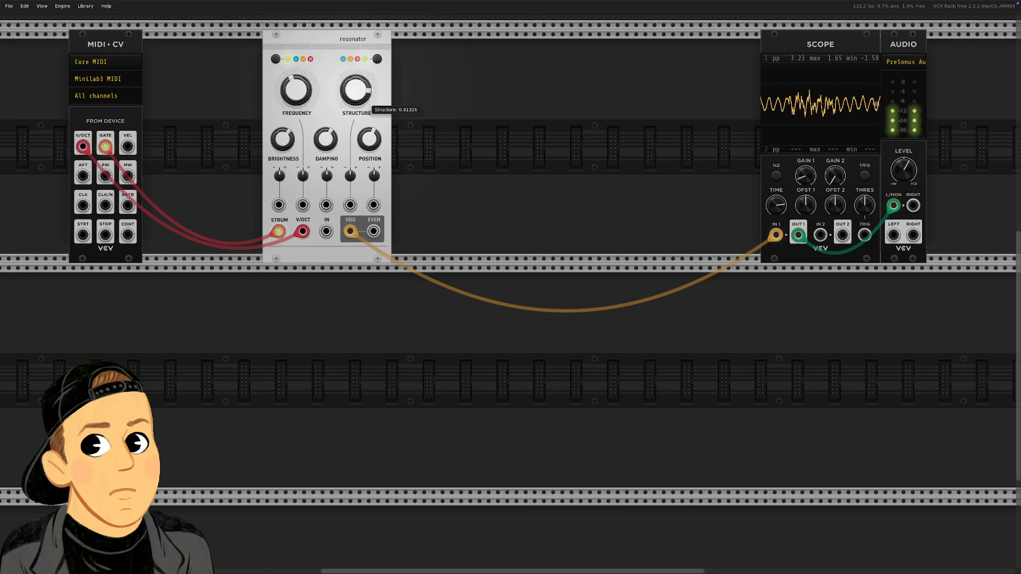
left_click_drag(356, 90, 355, 85)
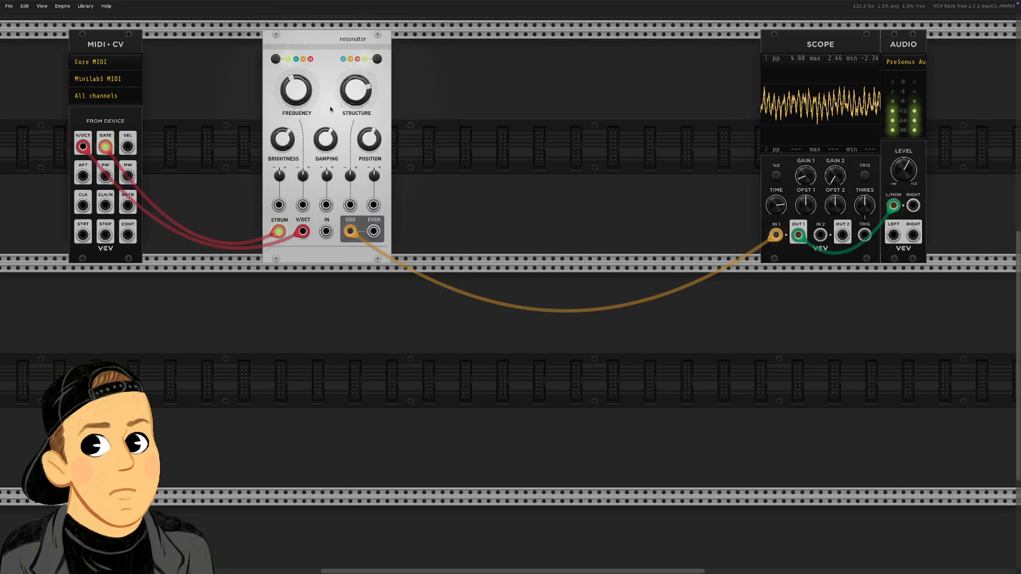
left_click_drag(343, 95, 343, 136)
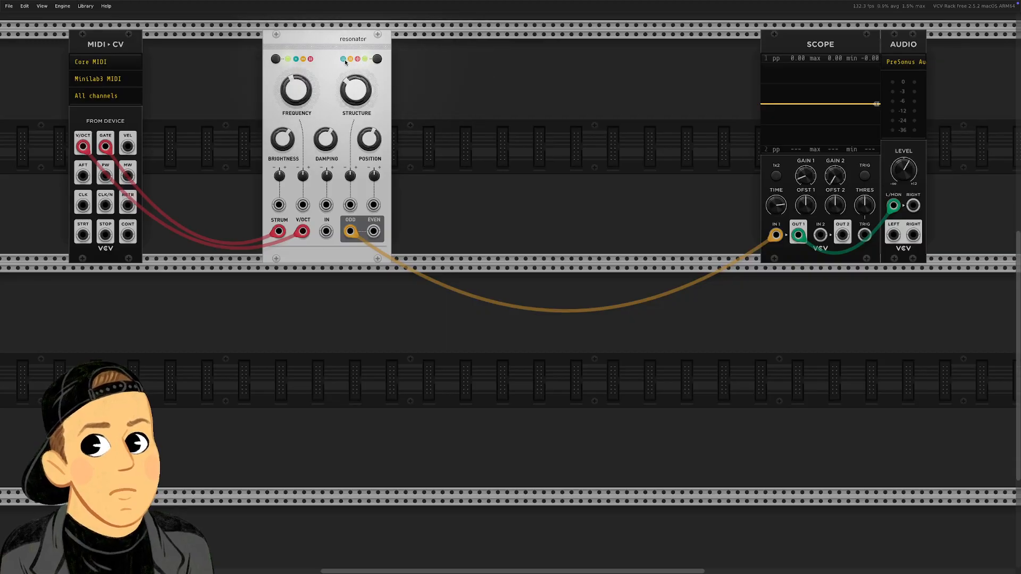
Check the resonator's active model, switch it from Modal resonator to Sympathetic strings, and verify the selection.
right_click(379, 72)
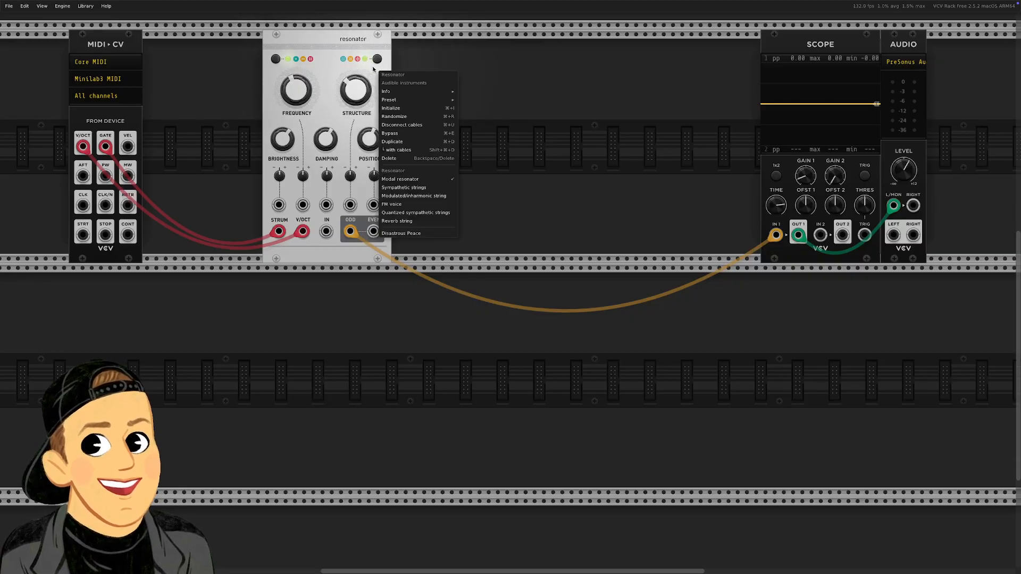
left_click(369, 64)
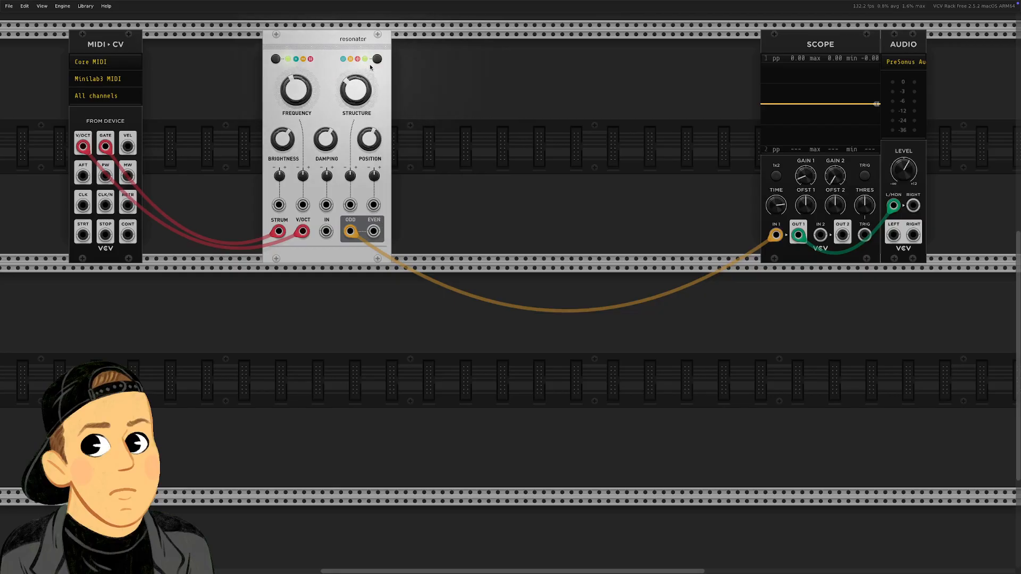
right_click(384, 81)
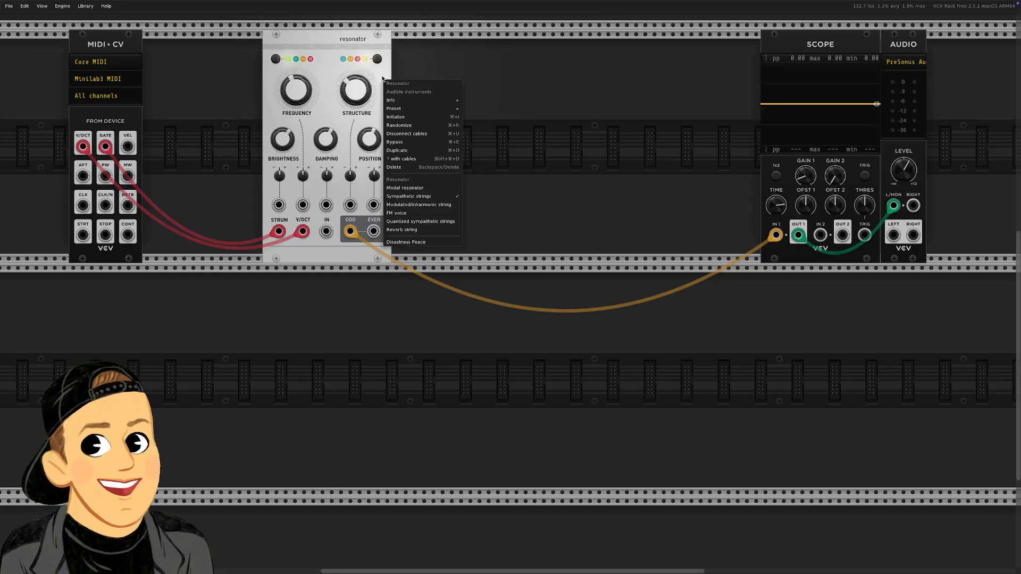
left_click(328, 68)
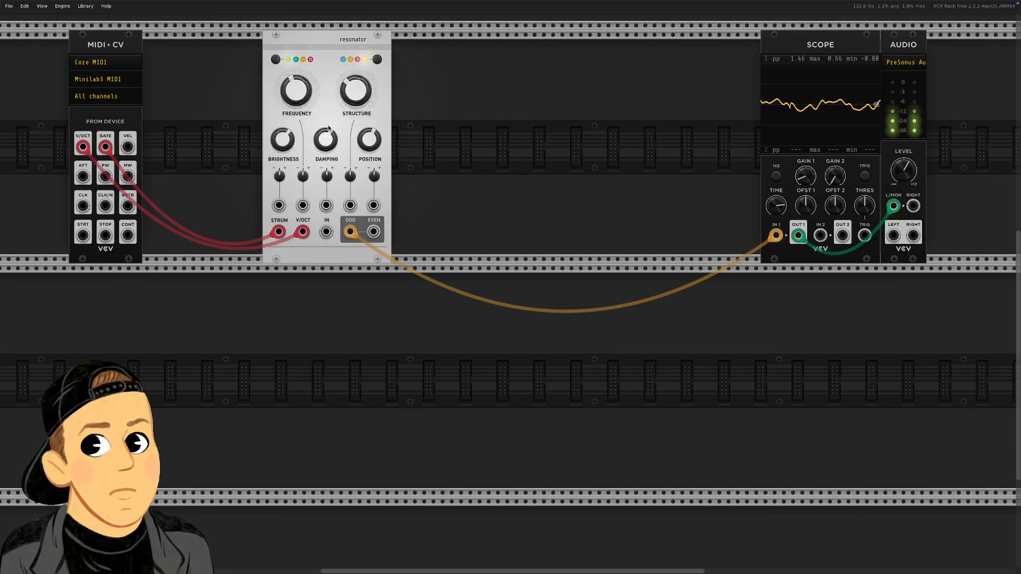
Try different Brightness, Damping, Position and Structure amounts on the sympathetic strings model, with Brightness up to about 0.69.
mouse_move(286, 141)
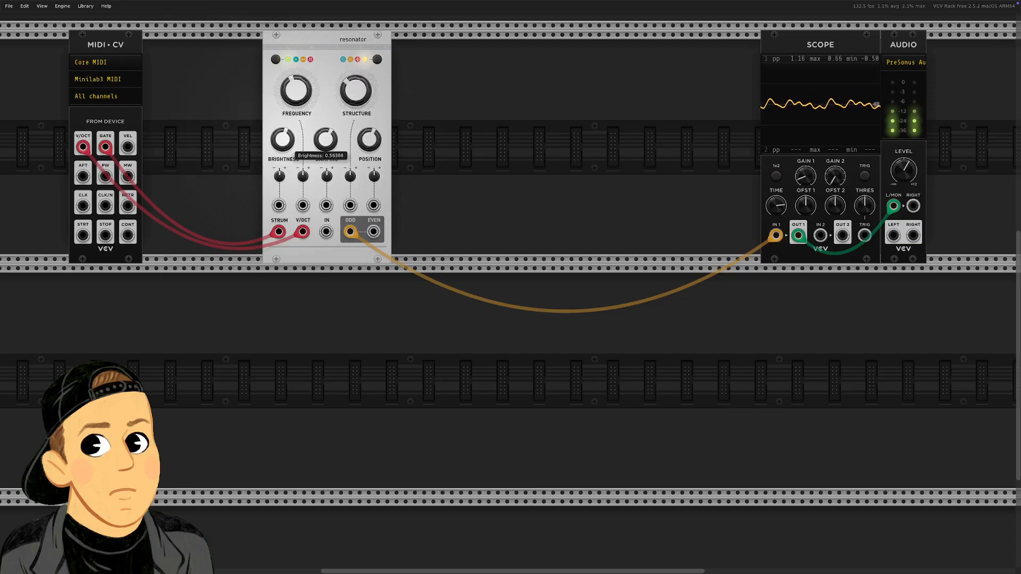
mouse_move(287, 144)
left_mouse_down()
mouse_move(287, 179)
mouse_move(287, 80)
mouse_move(287, 139)
left_mouse_up()
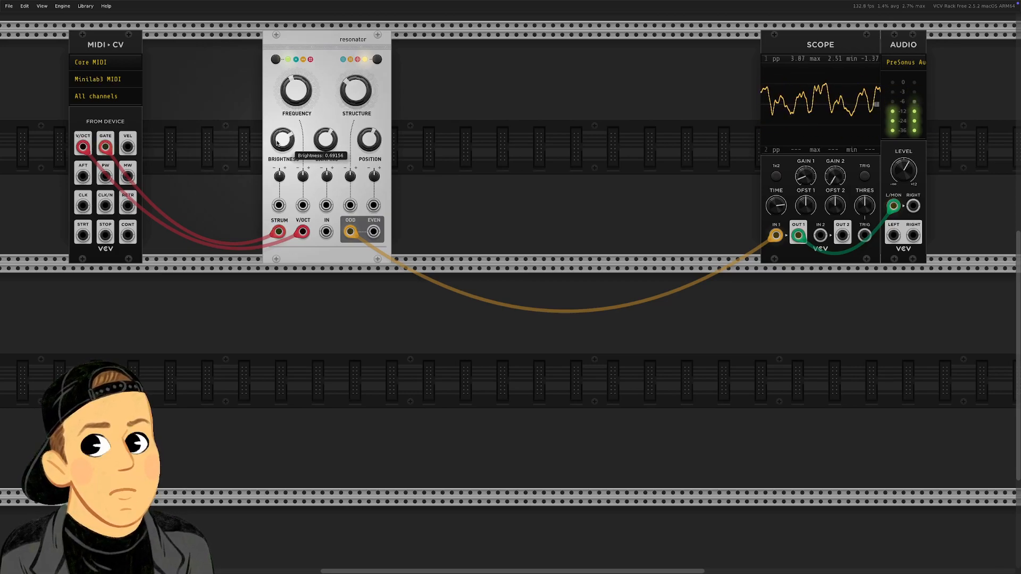
left_click_drag(324, 142, 324, 162)
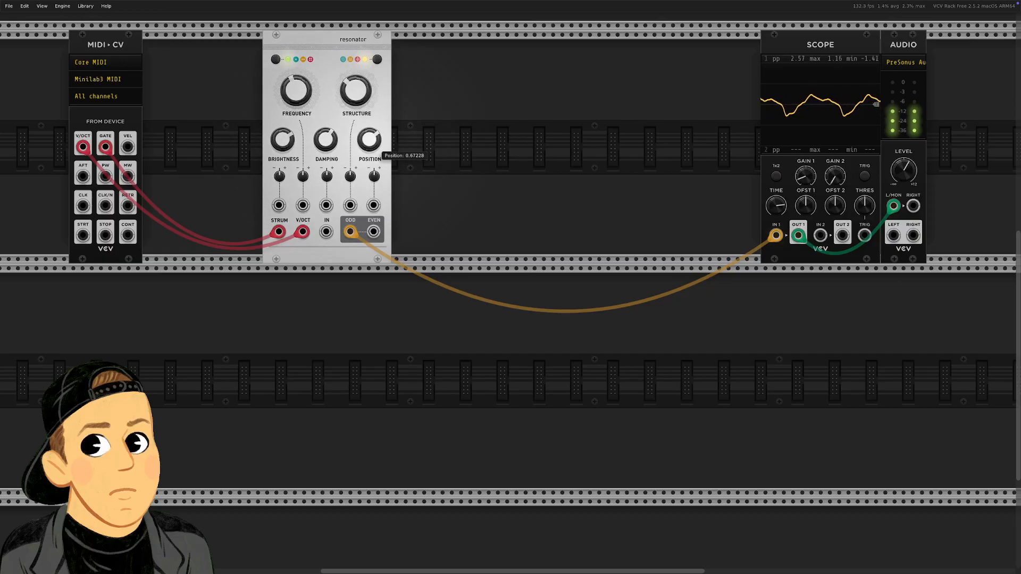
mouse_move(369, 139)
left_mouse_down()
mouse_move(368, 120)
mouse_move(369, 150)
left_mouse_up()
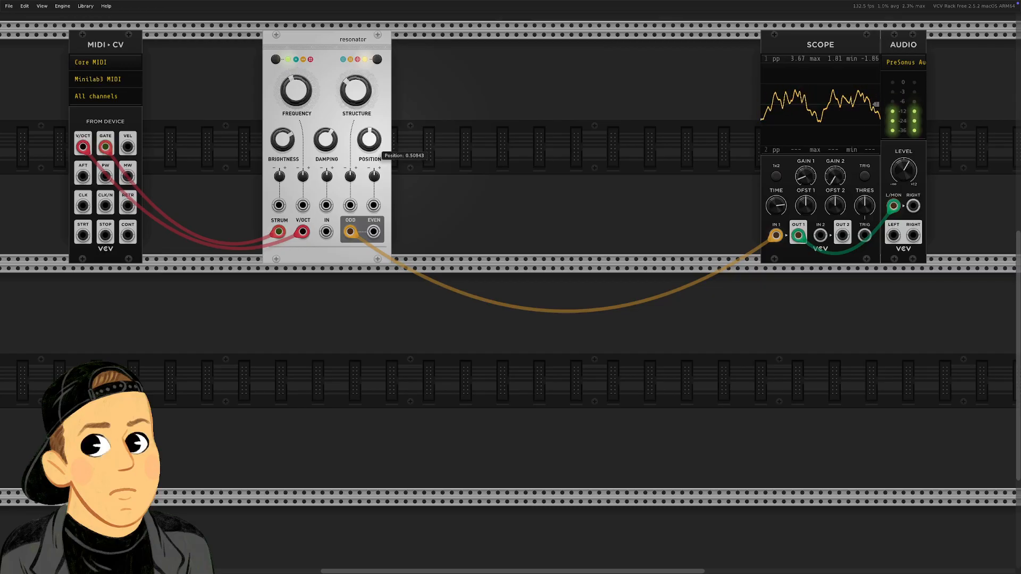
left_click_drag(355, 90, 355, 41)
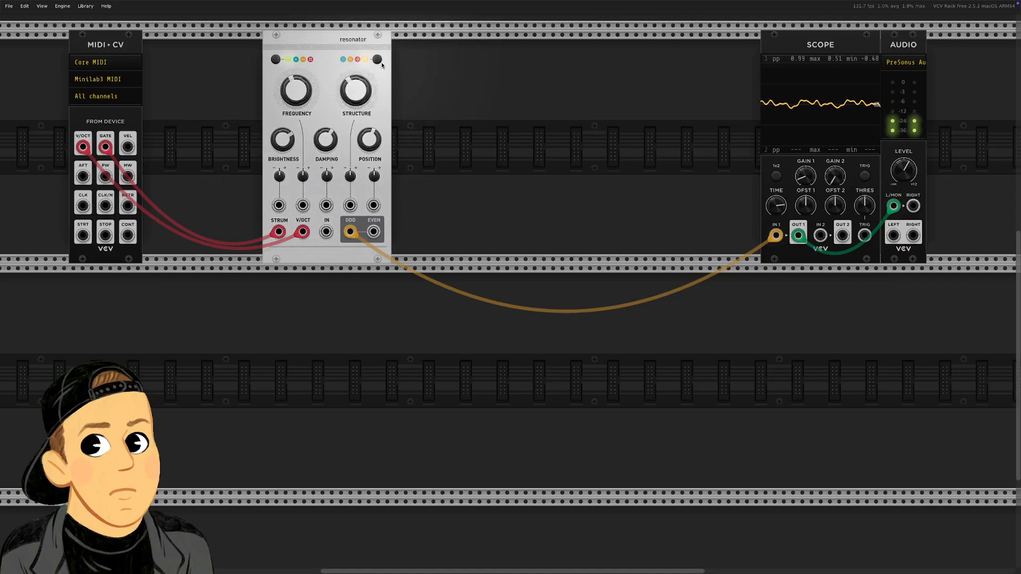
Switch the resonator to the Modulated/inharmonic string model and try different Structure, Damping and Frequency amounts, with Structure at about 0.23.
right_click(380, 76)
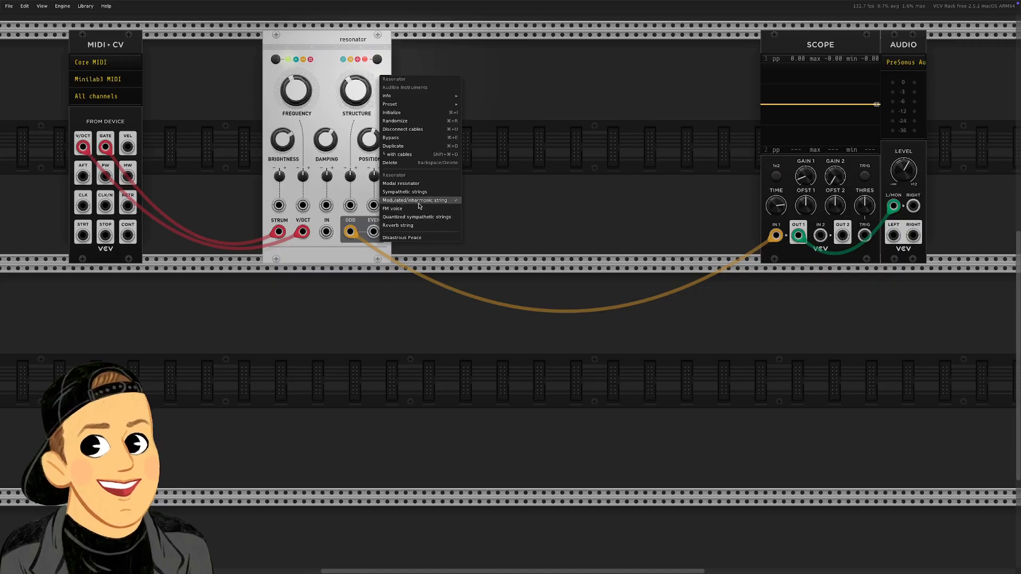
left_click(330, 66)
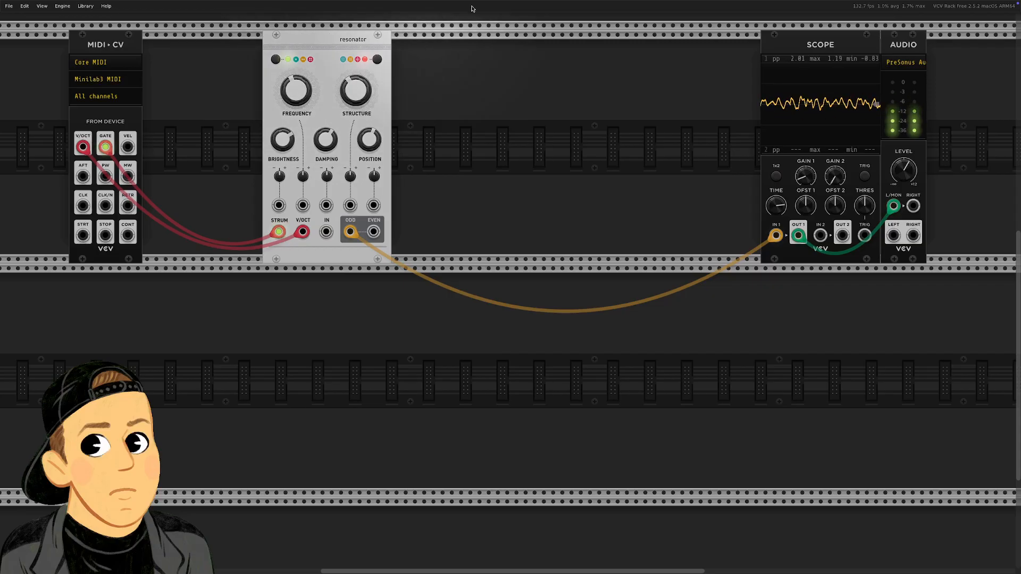
mouse_move(355, 92)
left_mouse_down()
mouse_move(356, 50)
mouse_move(356, 86)
left_mouse_up()
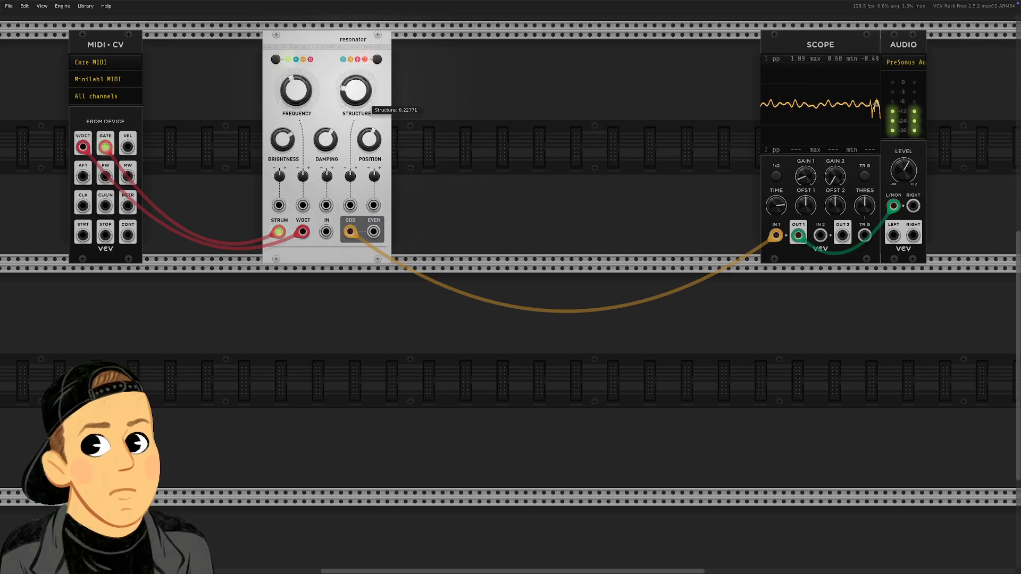
left_click_drag(325, 140, 368, 148)
left_click_drag(296, 90, 295, 96)
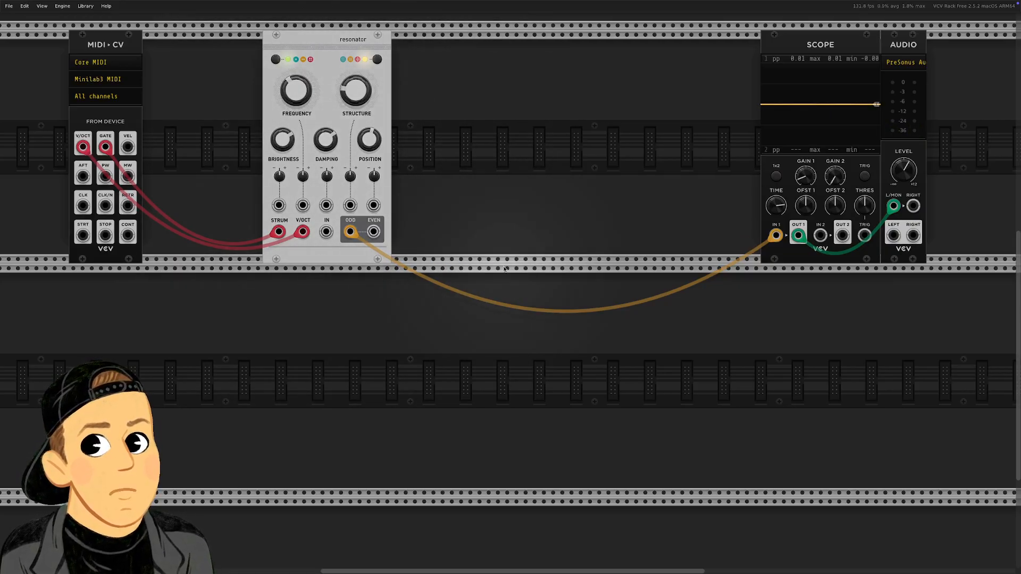
Add the Audible Instruments Texture Synthesizer between the resonator and scope, and reroute the resonator's ODD output into its IN L.
right_click(499, 200)
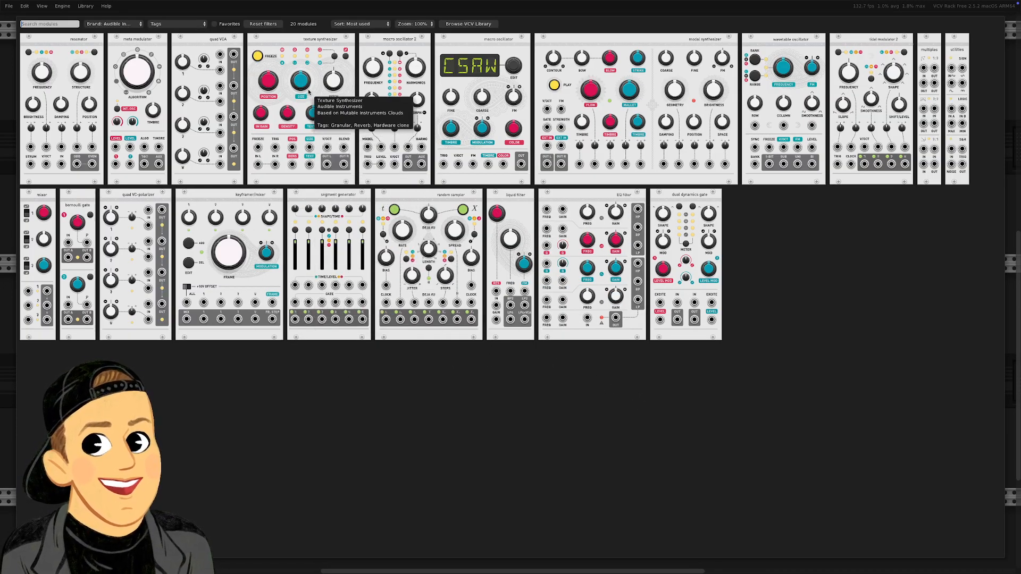
left_click_drag(303, 51, 505, 48)
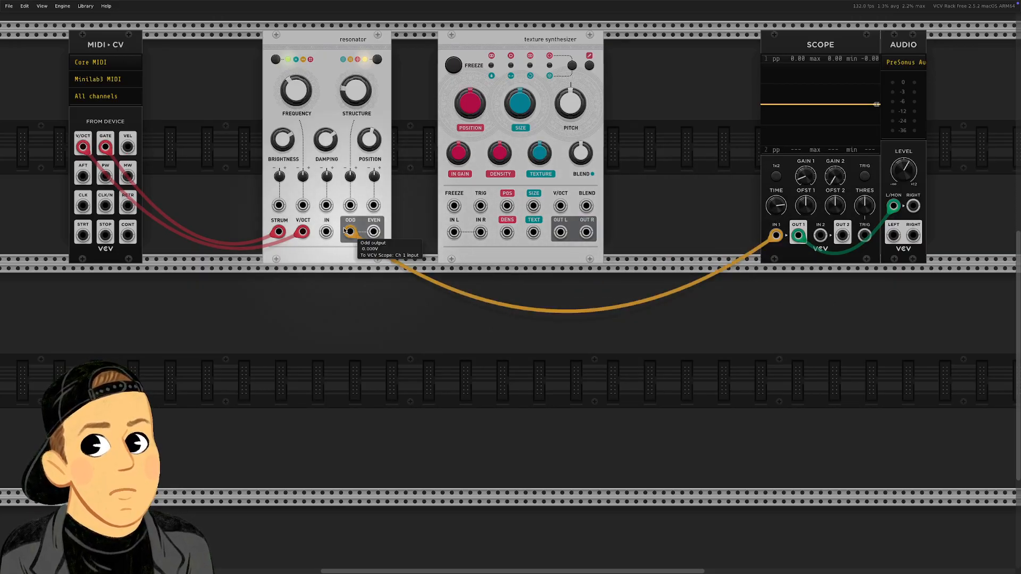
mouse_move(776, 236)
left_mouse_down()
mouse_move(706, 262)
mouse_move(444, 251)
mouse_move(453, 232)
left_mouse_up()
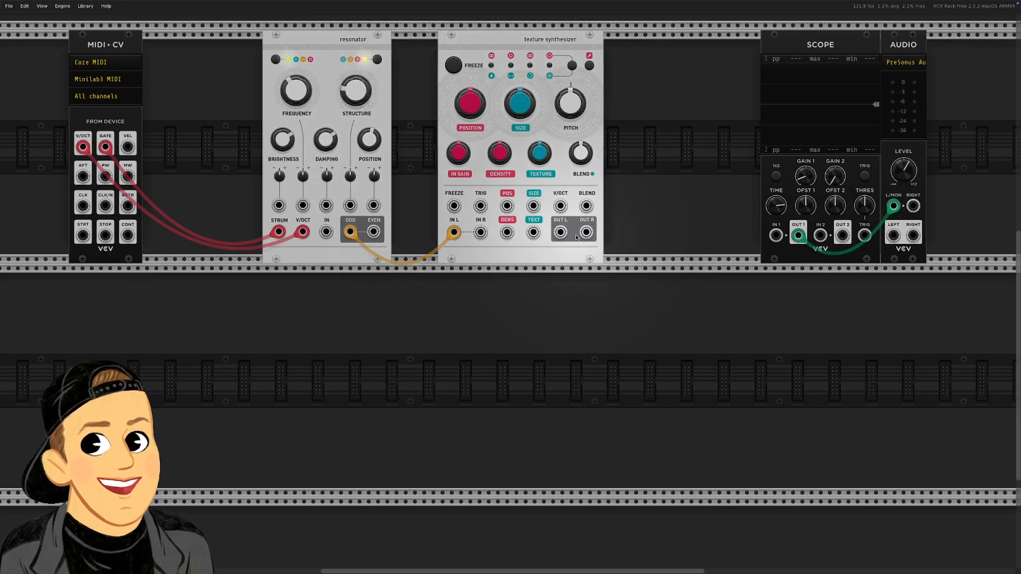
Patch the texture synthesizer's OUT L and OUT R into scope IN 1 and IN 2, and scope OUT 2 into audio RIGHT.
mouse_move(560, 232)
left_mouse_down()
mouse_move(706, 258)
mouse_move(776, 235)
left_mouse_up()
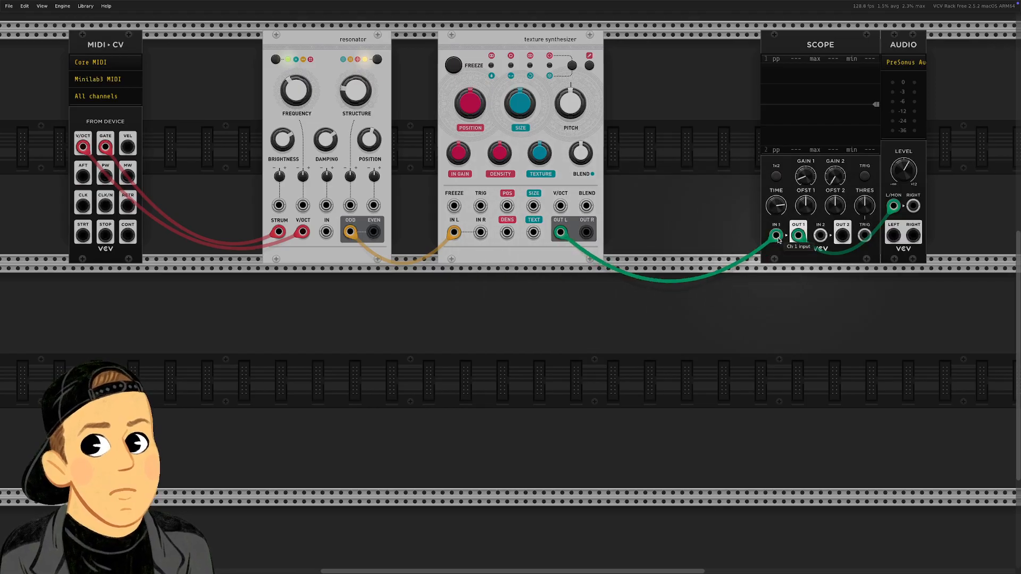
left_click_drag(586, 232, 841, 239)
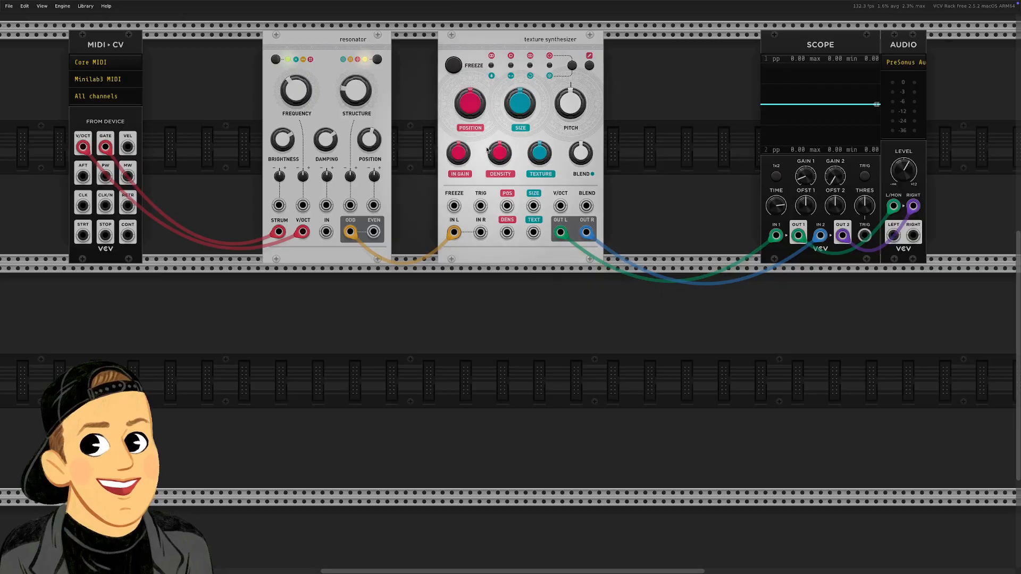
Toggle the texture synthesizer's Freeze on and off, and sweep its Density up and down before resetting it to default.
left_click(454, 70)
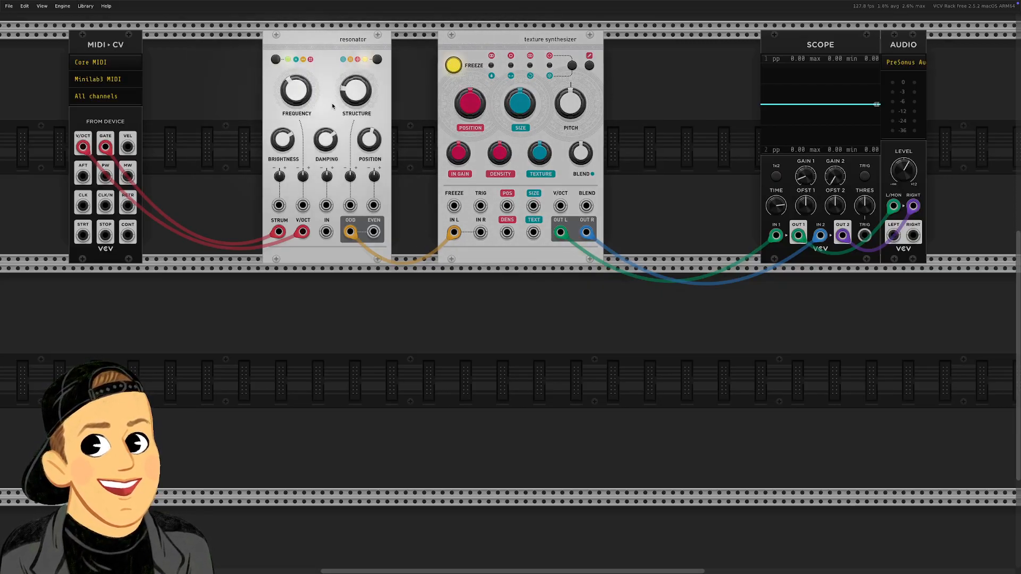
left_click(458, 69)
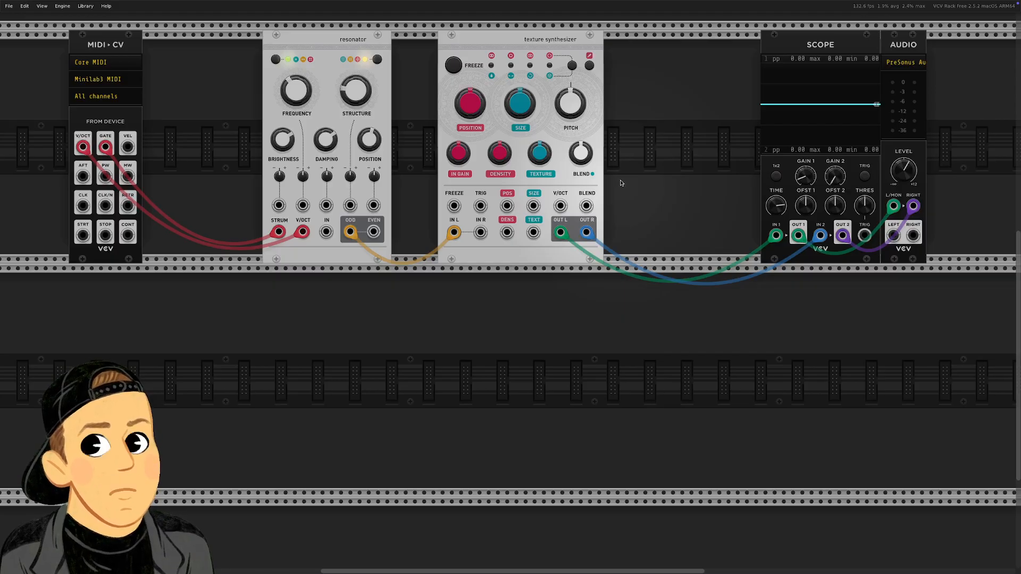
left_click_drag(504, 158, 504, 61)
left_click_drag(504, 98, 504, 179)
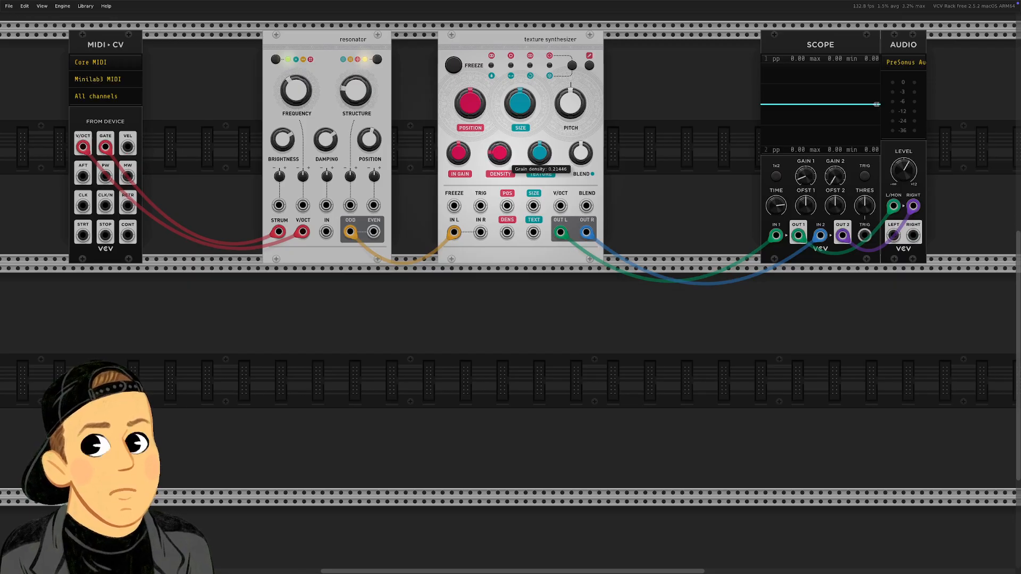
double_click(504, 157)
Try different Position, Size and Texture amounts on the texture synthesizer, and reset each one to its default.
mouse_move(471, 104)
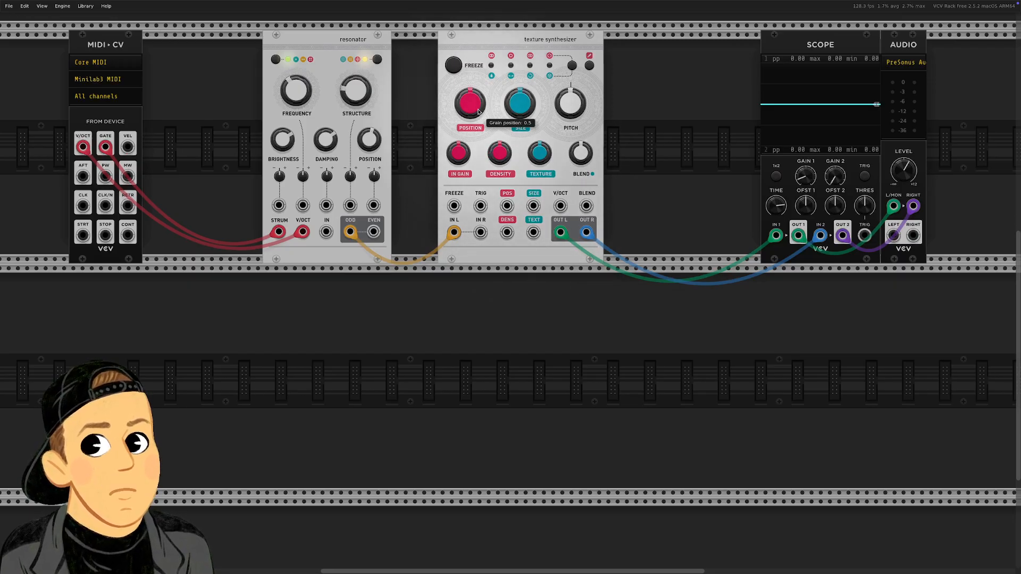
left_click_drag(471, 103, 524, 121)
double_click(471, 100)
double_click(526, 110)
left_click_drag(546, 158, 546, 152)
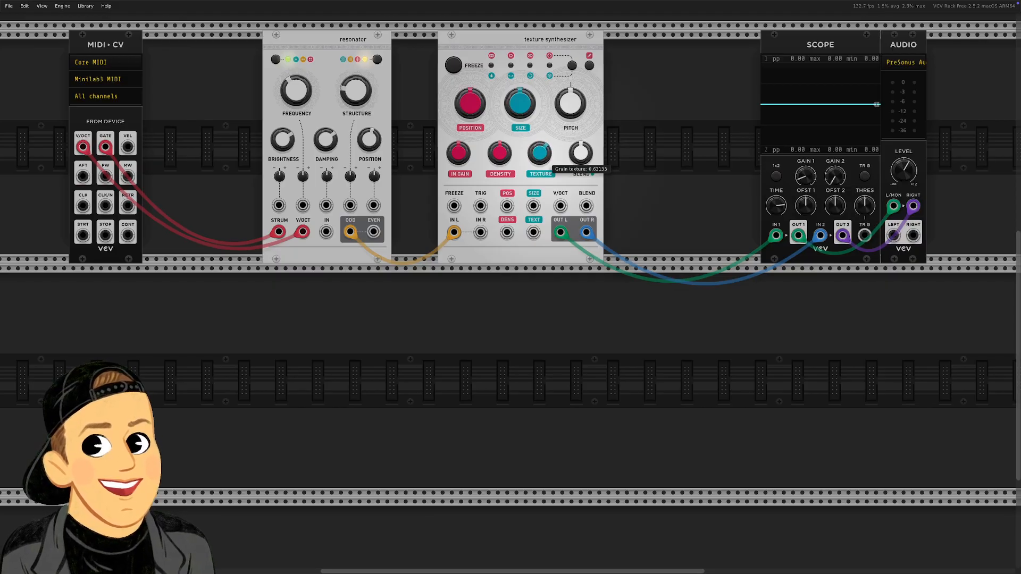
double_click(546, 159)
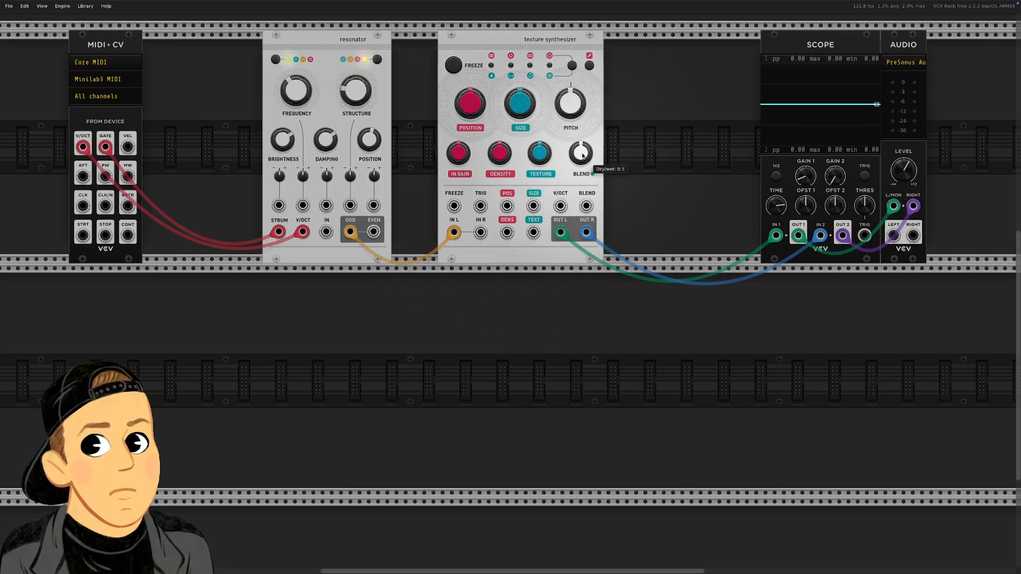
Lower the texture synthesizer's Blend, raise its In Gain, and increase the audio module's output Level.
left_click_drag(584, 153, 584, 175)
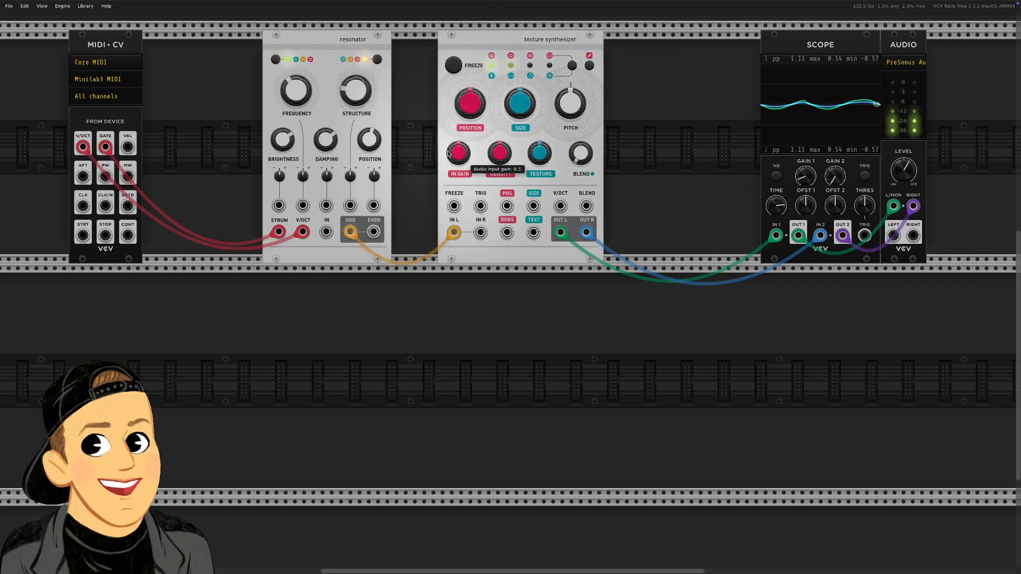
left_click_drag(461, 162, 461, 146)
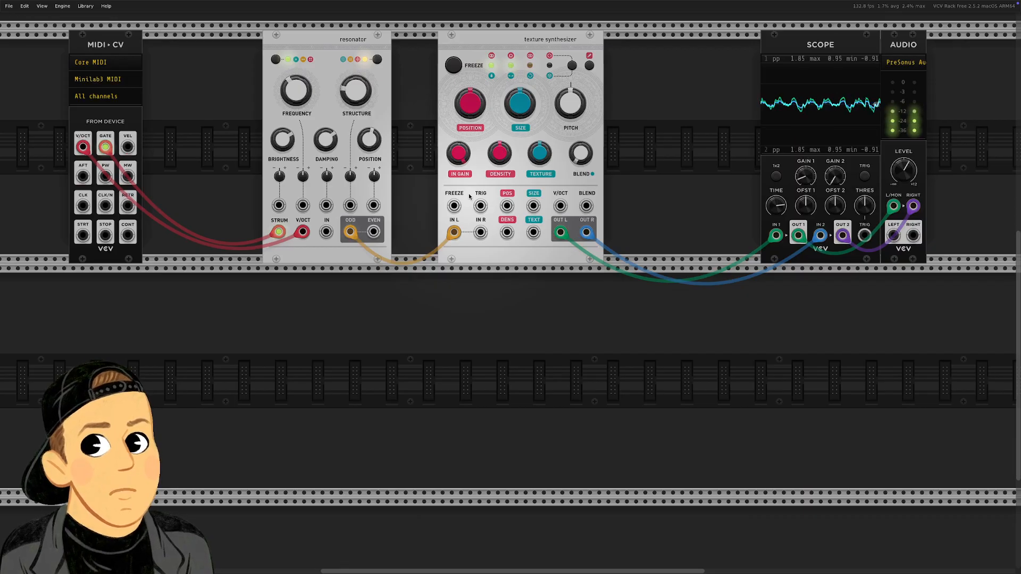
mouse_move(901, 177)
left_click_drag(901, 177, 901, 155)
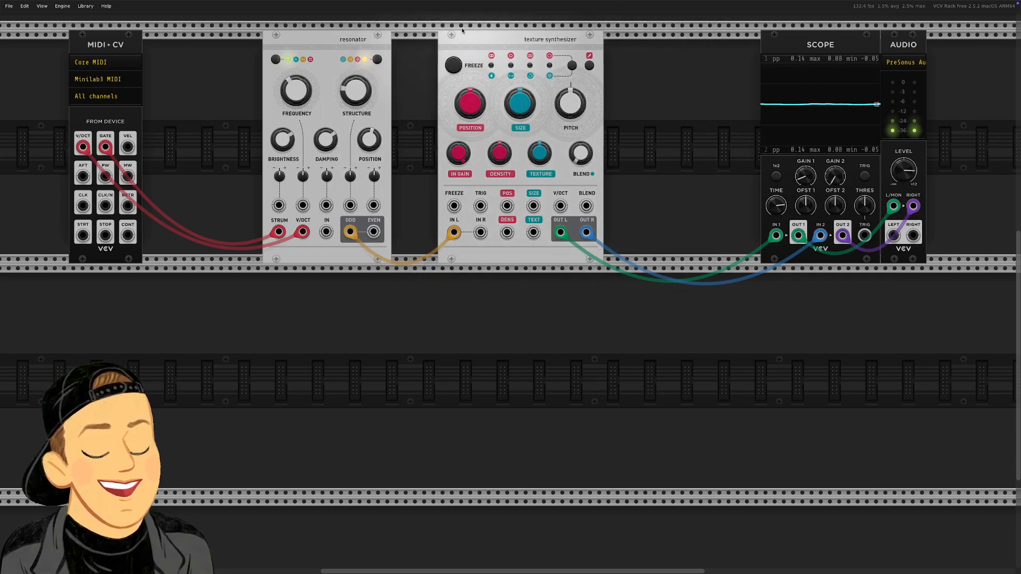
Raise the texture synthesizer's Blend to about 0.75.
mouse_move(577, 164)
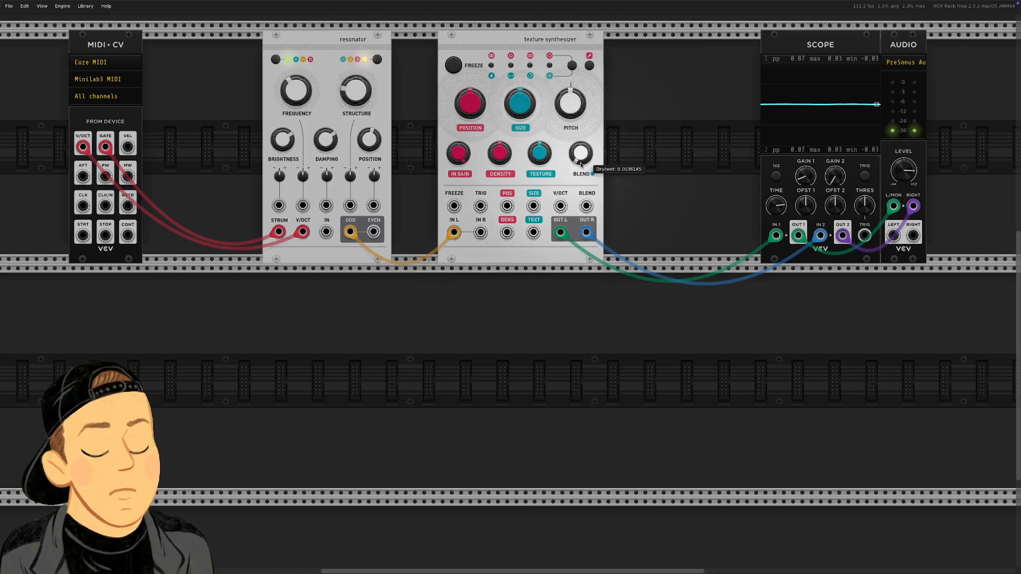
left_click_drag(577, 164, 576, 101)
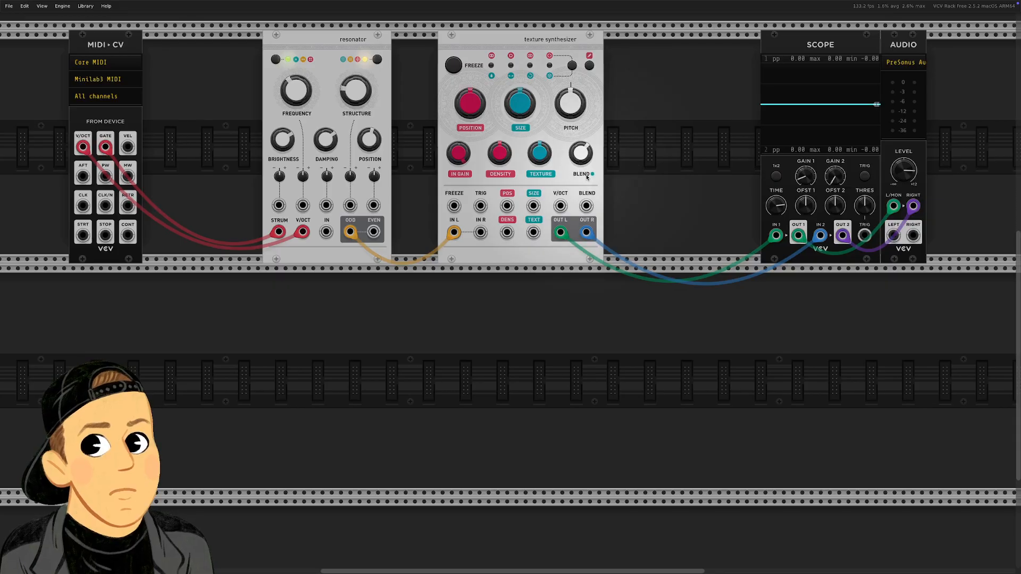
mouse_move(579, 154)
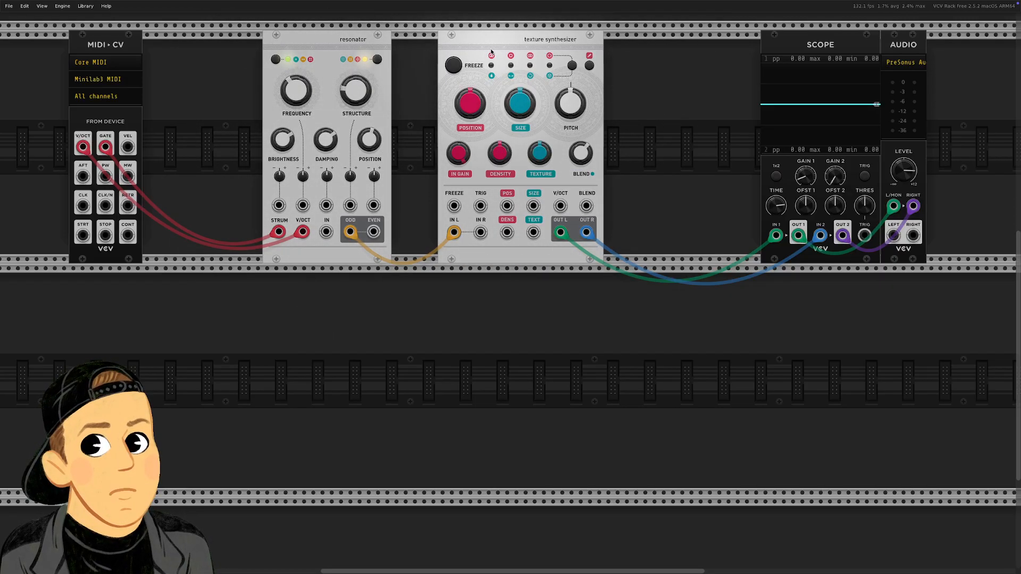
left_click_drag(581, 153, 581, 145)
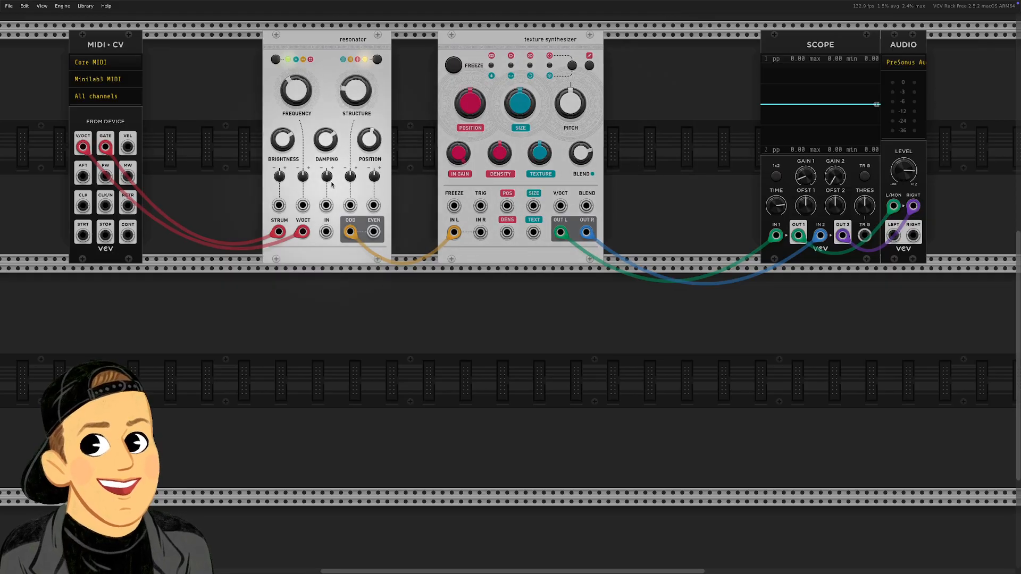
mouse_move(571, 159)
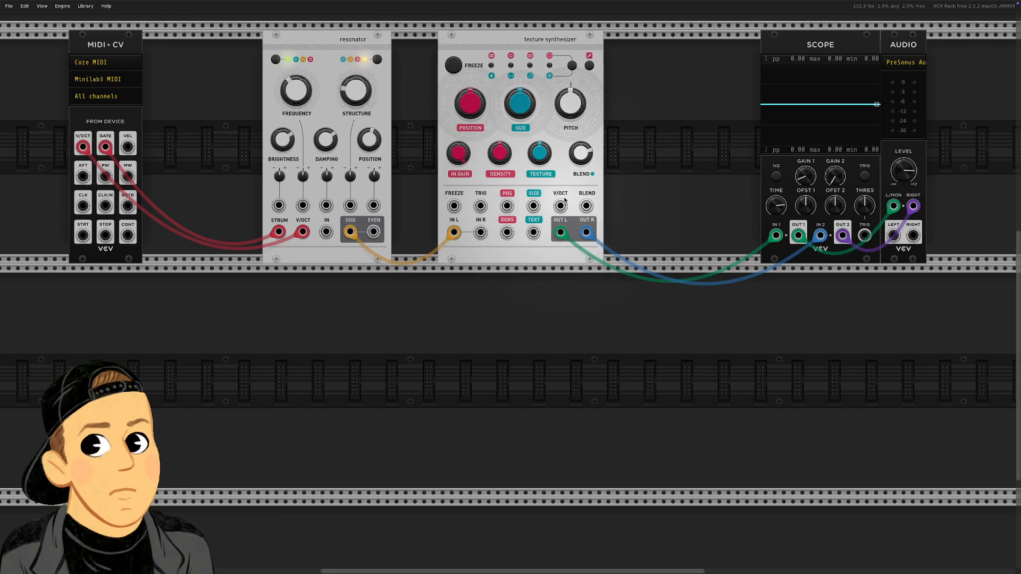
Raise the texture synthesizer's Density to about 0.89, adjust its Texture, and lower its Position.
mouse_move(500, 160)
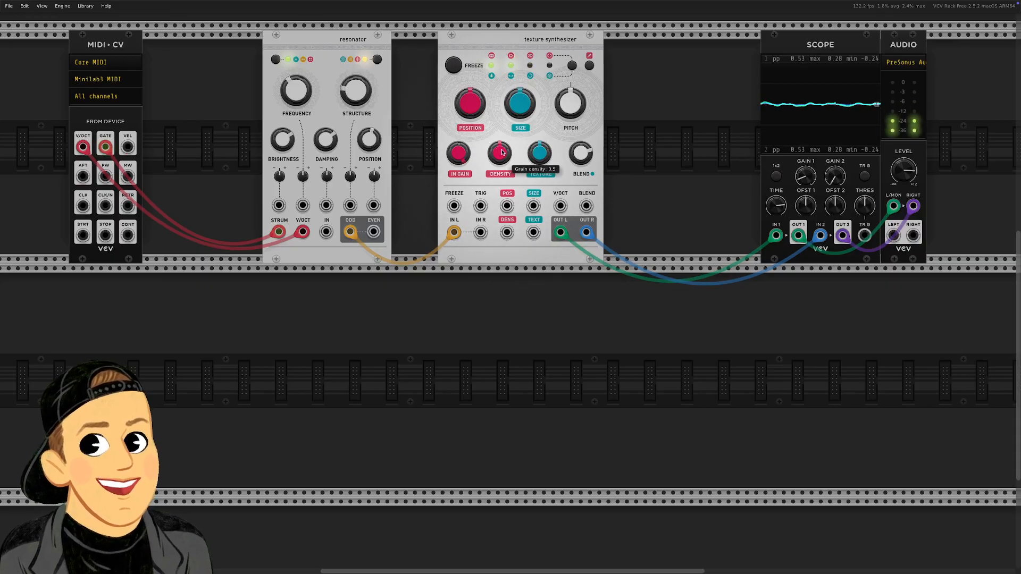
left_click_drag(501, 154, 500, 134)
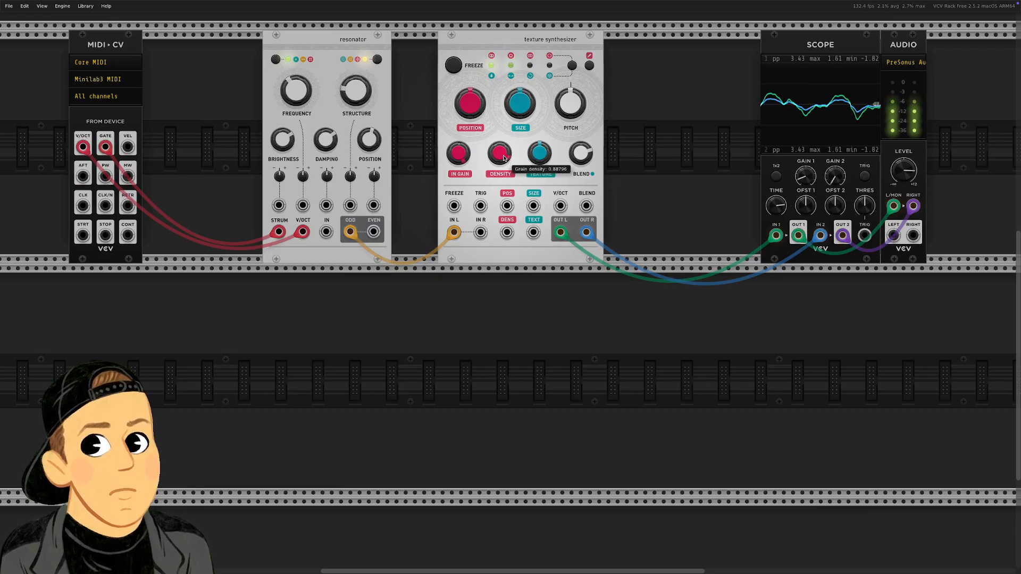
left_click_drag(540, 153, 540, 141)
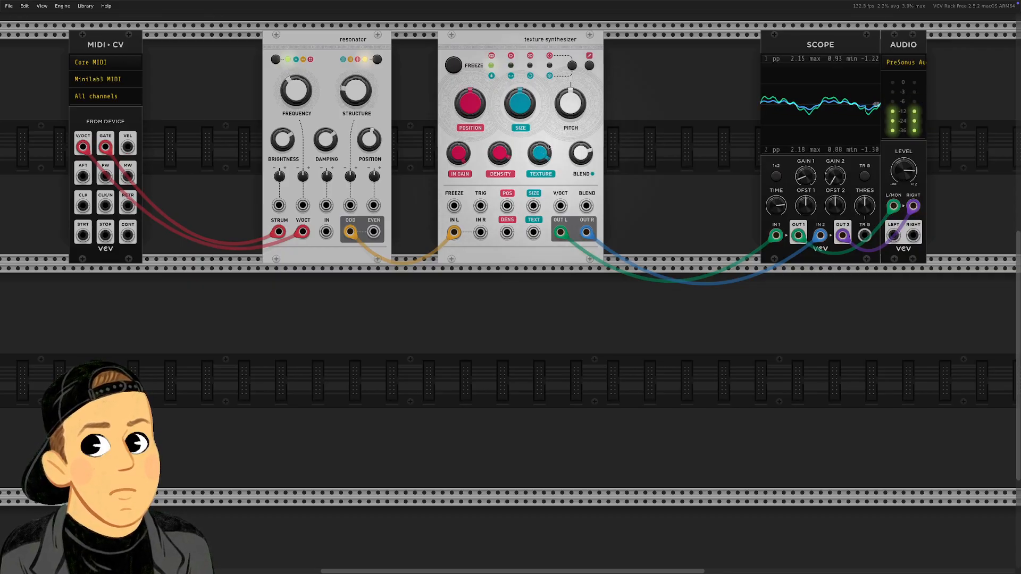
left_click_drag(479, 111, 478, 130)
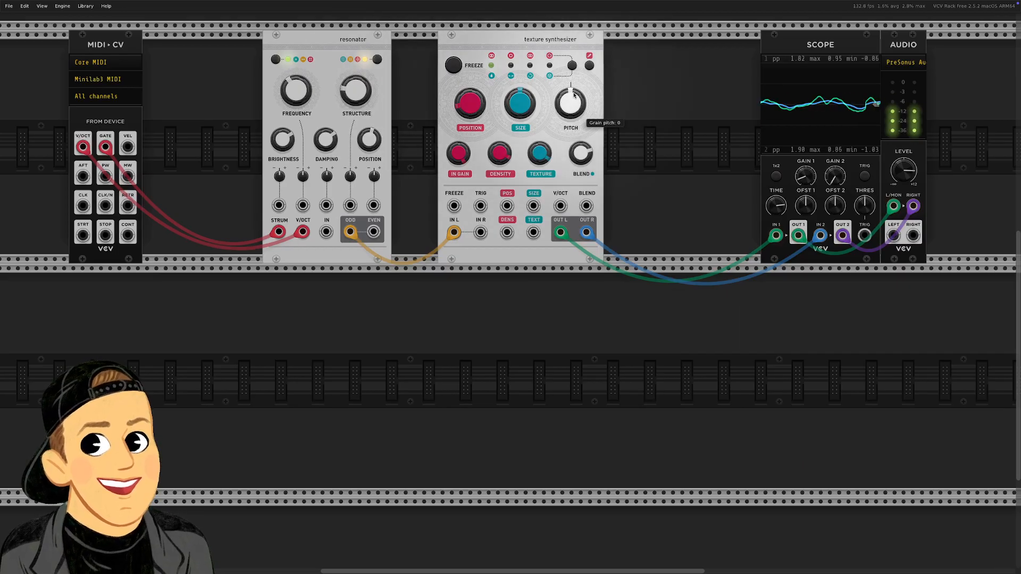
Set the texture synthesizer's quality to 4s 16kHz 8-bit µ-law stereo, and lower the audio module's output Level.
right_click(590, 83)
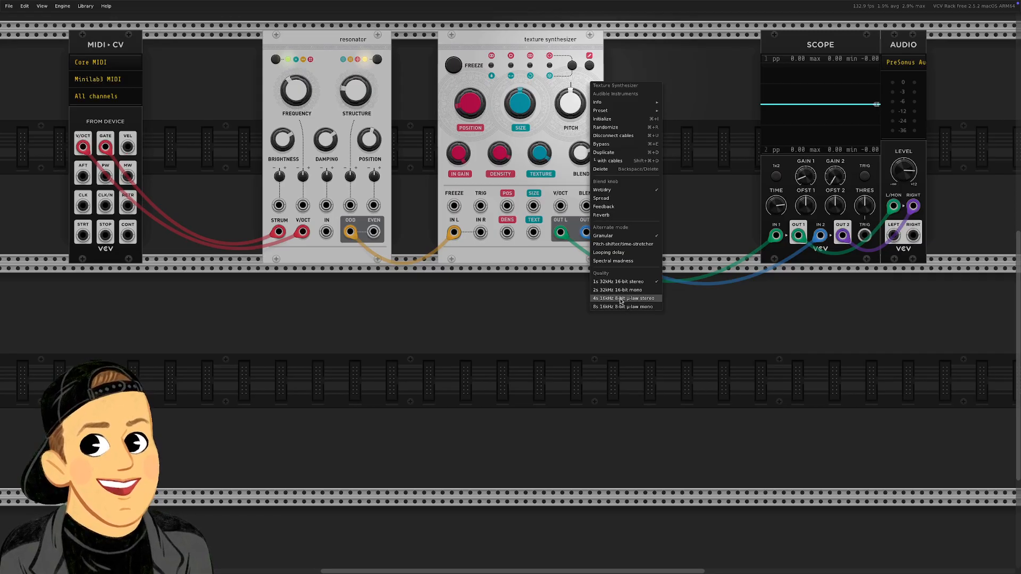
left_click(621, 298)
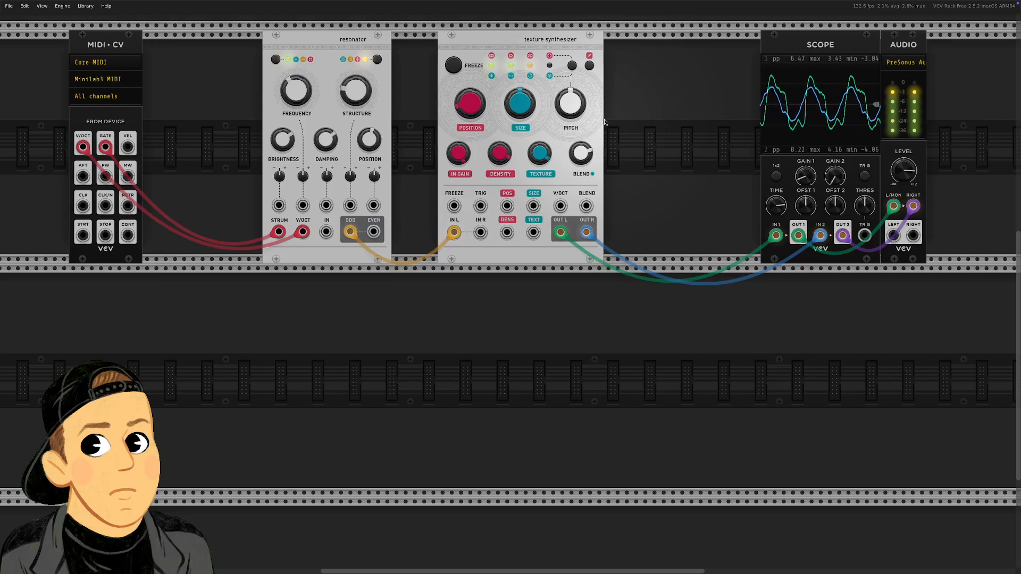
left_click_drag(909, 174, 909, 196)
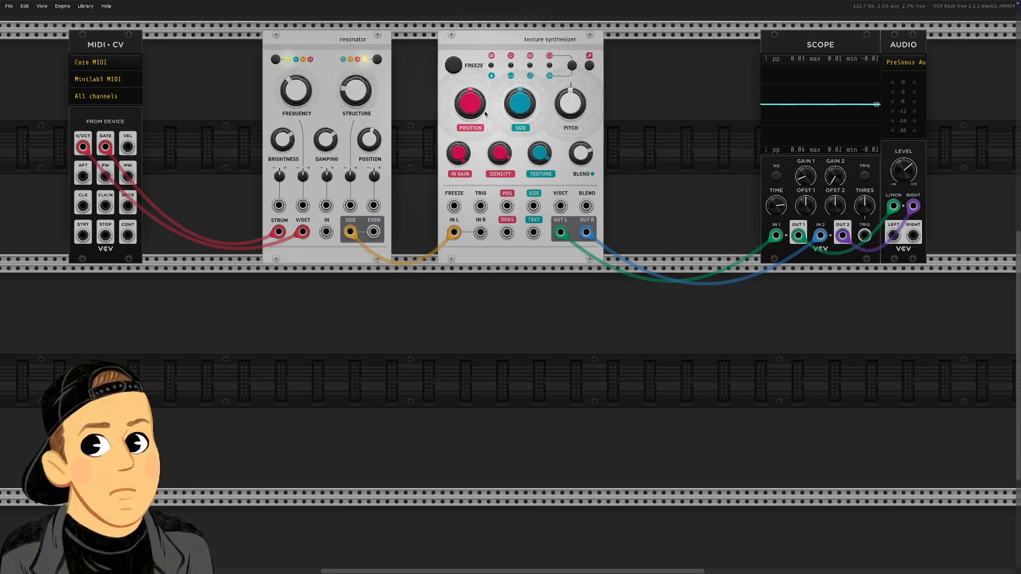
Turn on the texture synthesizer's Freeze, and sweep its Position through the frozen sound to about 0.29.
mouse_move(481, 110)
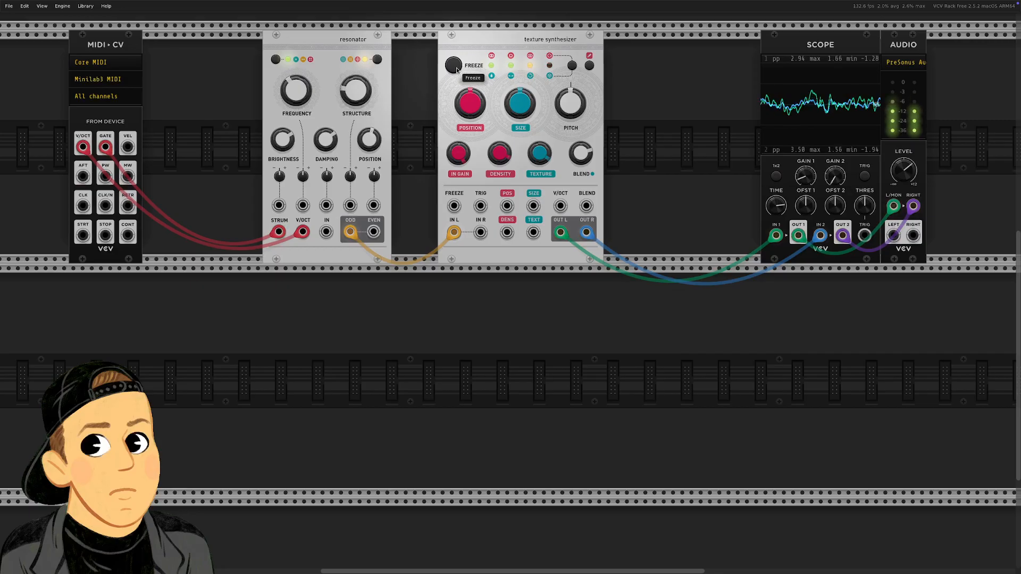
left_click(459, 69)
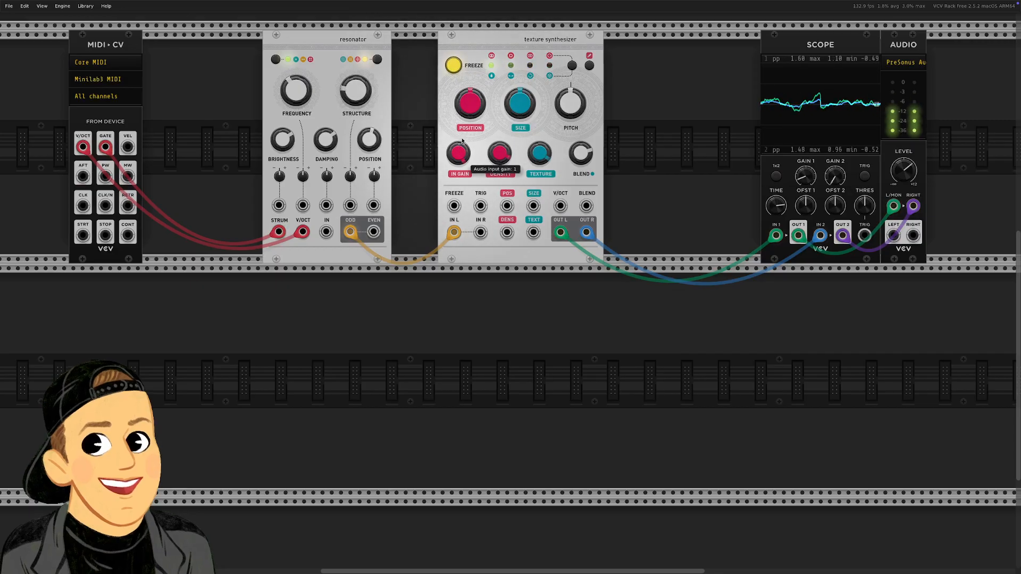
left_click_drag(469, 107, 468, 172)
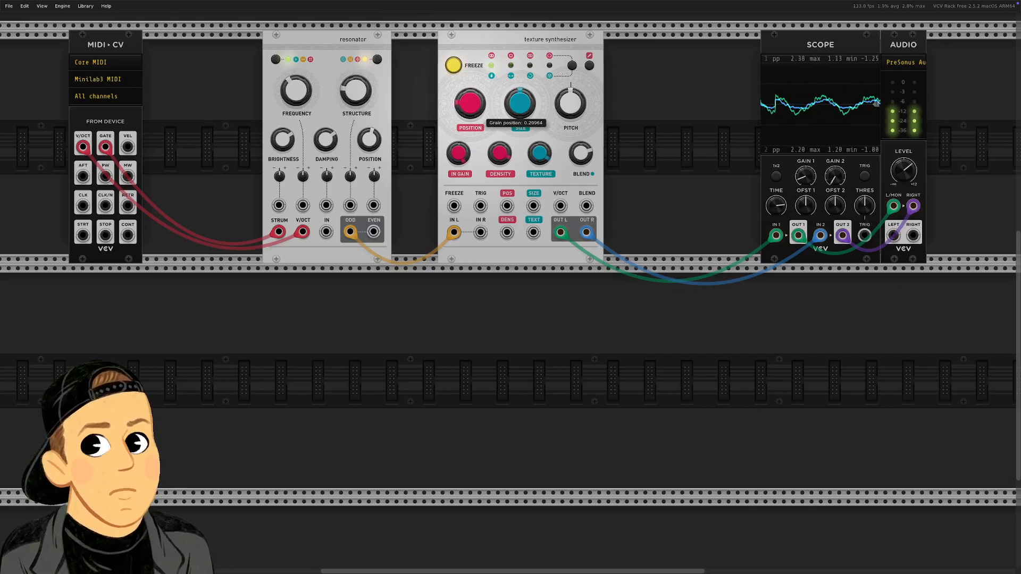
left_click_drag(469, 172, 469, 167)
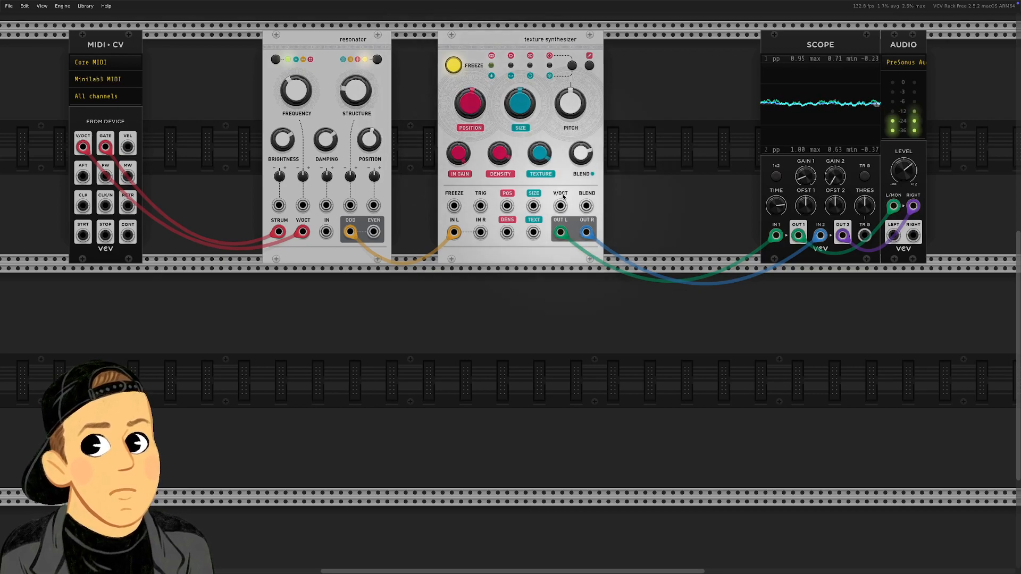
mouse_move(469, 104)
left_mouse_down()
mouse_move(469, 118)
mouse_move(469, 105)
left_mouse_up()
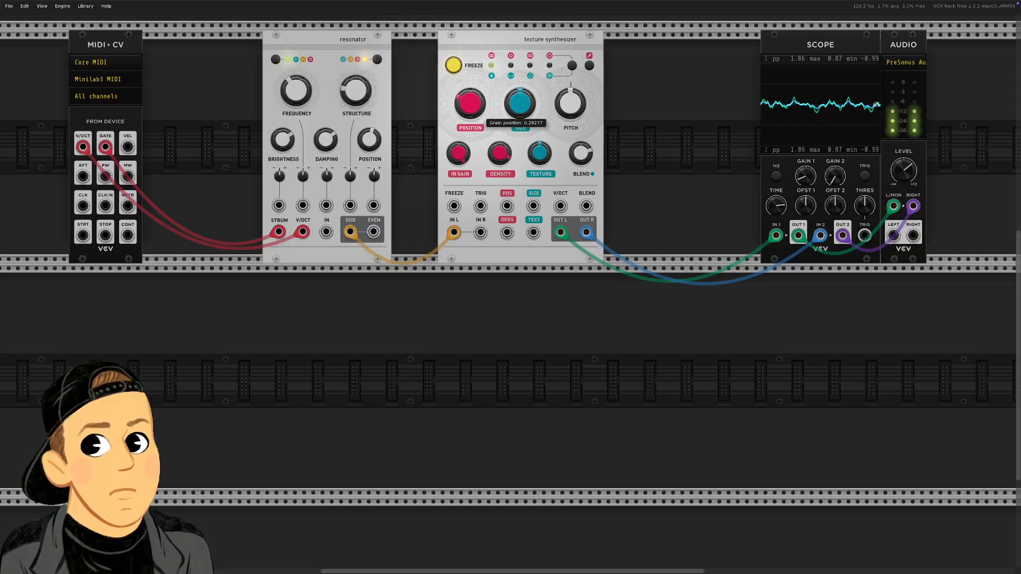
Lower the texture synthesizer's Density to about 0.66, and raise it back up.
mouse_move(499, 154)
left_mouse_down()
mouse_move(499, 168)
mouse_move(504, 153)
mouse_move(504, 165)
mouse_move(490, 156)
left_mouse_up()
mouse_move(495, 151)
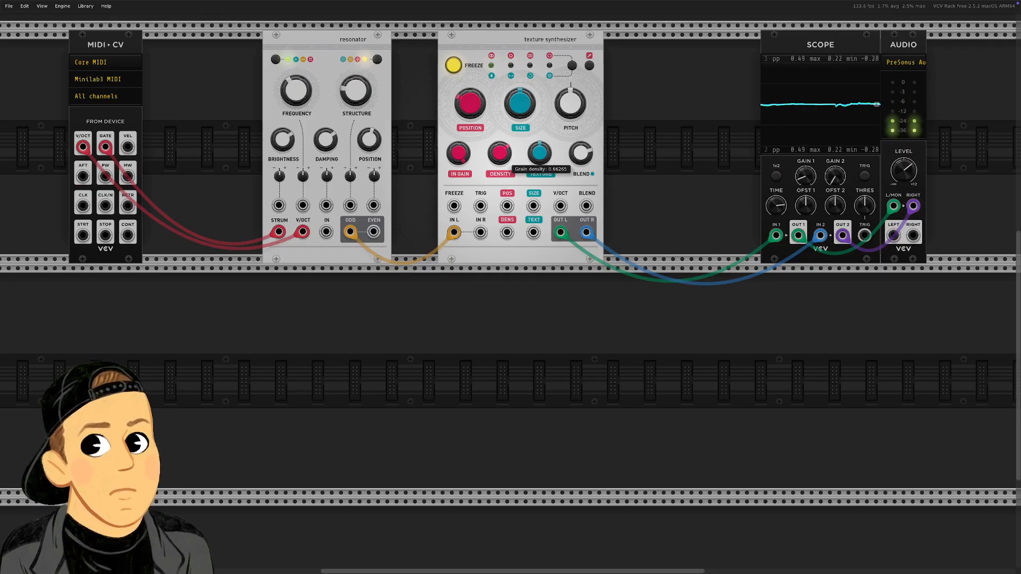
left_click_drag(499, 153, 499, 53)
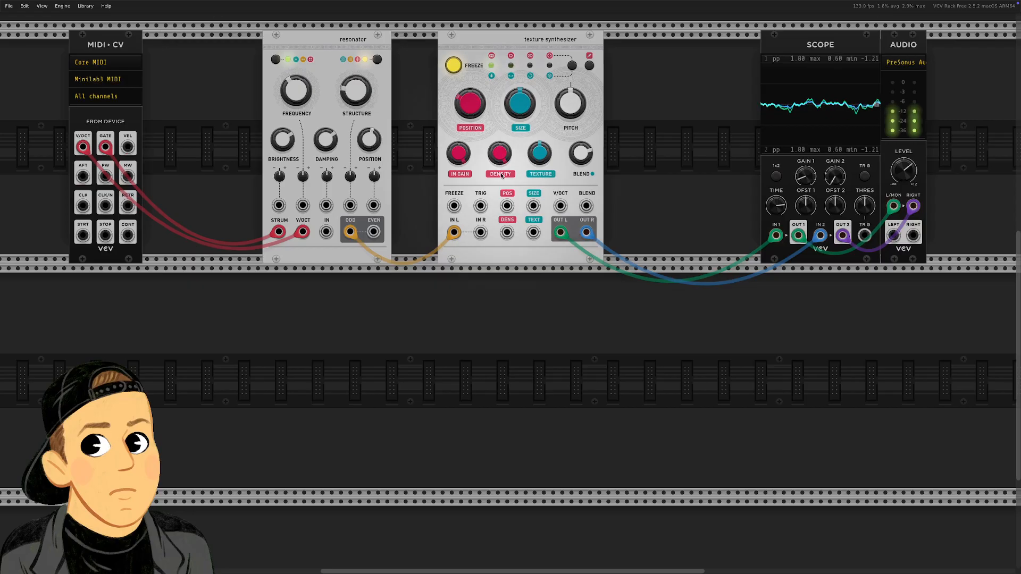
Adjust the texture synthesizer's Texture, and raise its Size to about 0.92.
mouse_move(541, 161)
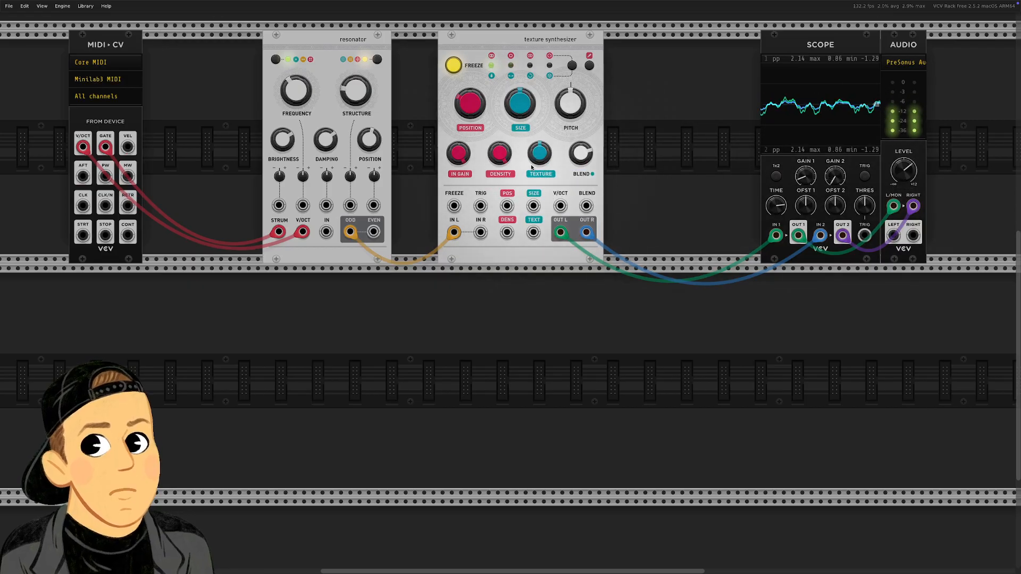
left_click_drag(538, 159, 539, 148)
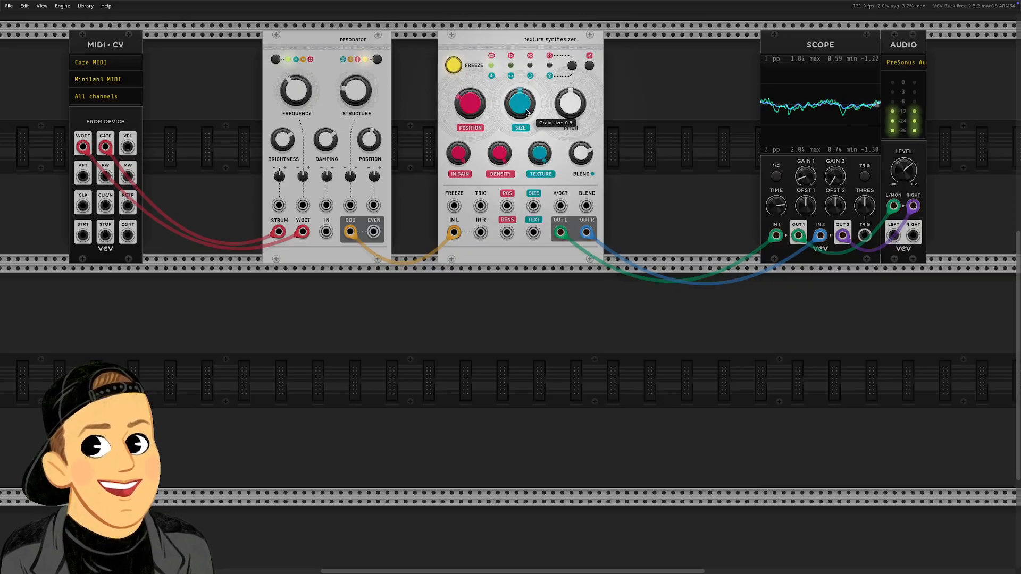
left_click_drag(527, 112, 526, 102)
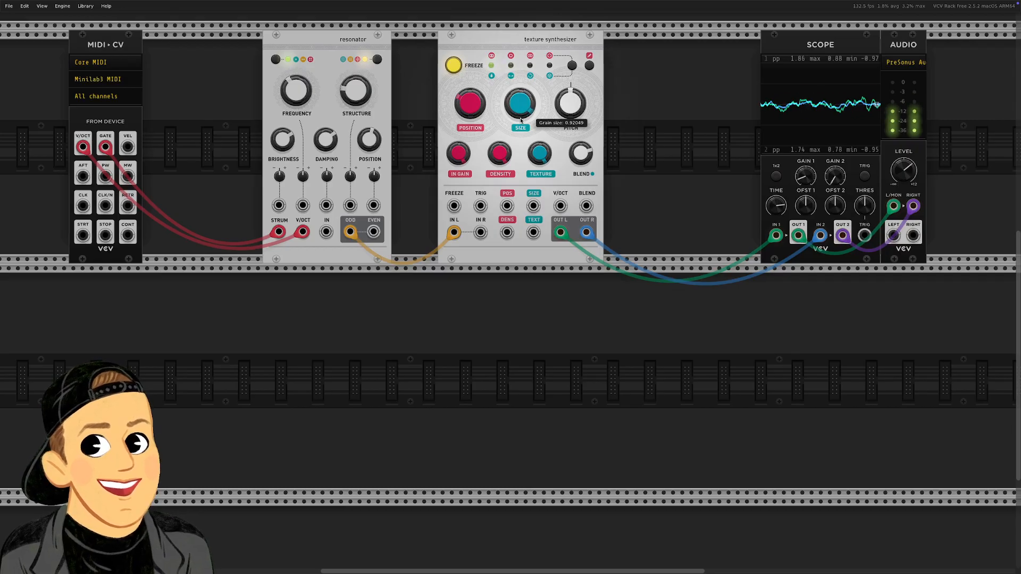
Sweep the texture synthesizer's Position through about 0.07 and 0.39, set Texture to about 0.82, and bring Size to about 0.70.
left_click_drag(470, 104, 469, 107)
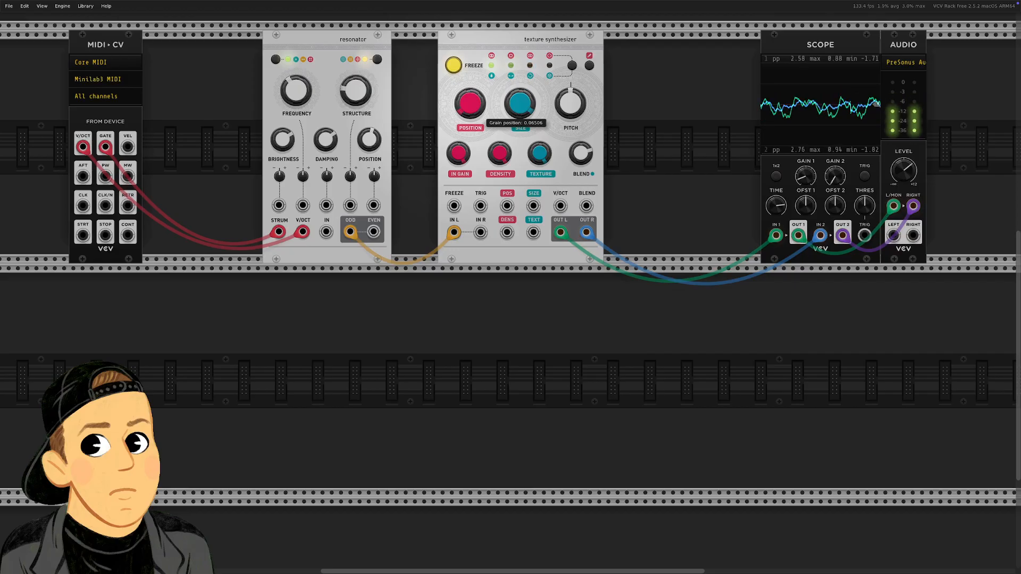
left_click_drag(469, 107, 469, 105)
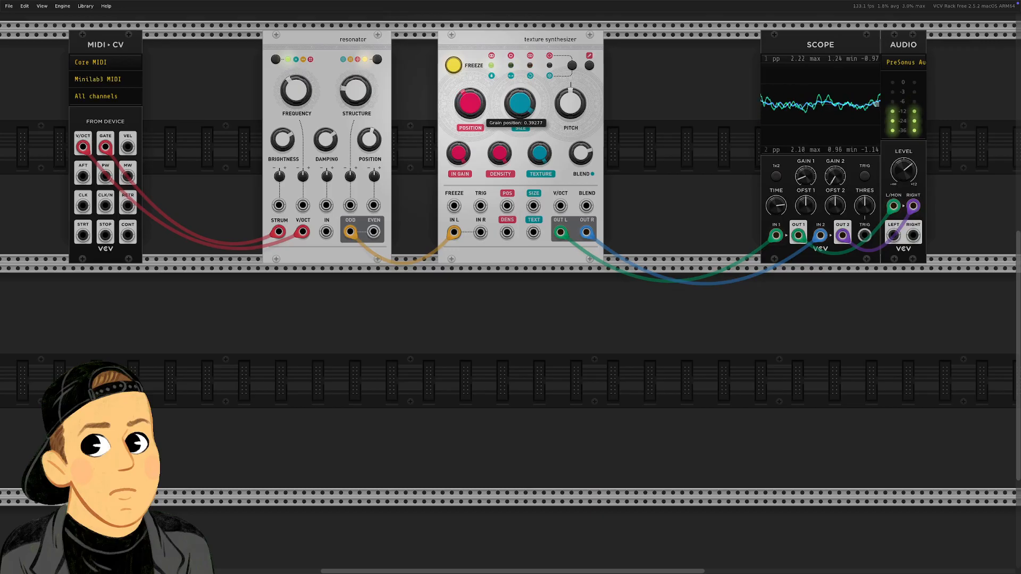
left_click_drag(469, 105, 520, 99)
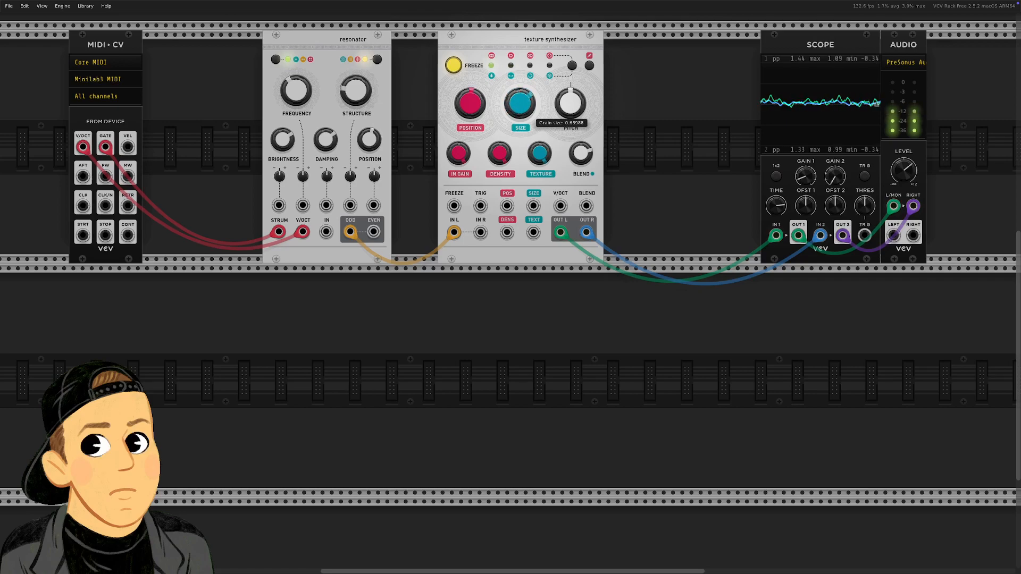
left_click_drag(469, 104, 469, 102)
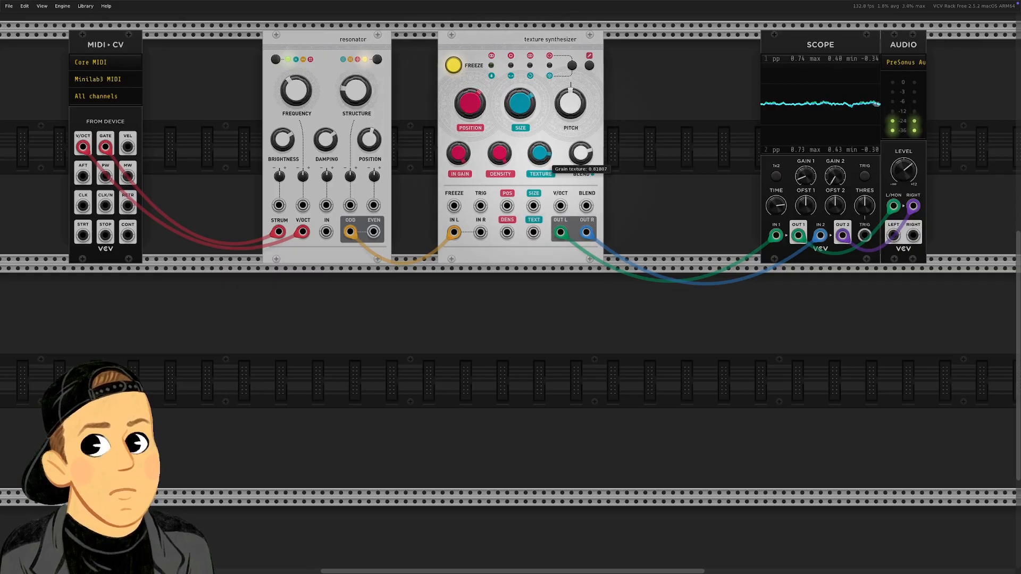
left_click_drag(540, 154, 541, 154)
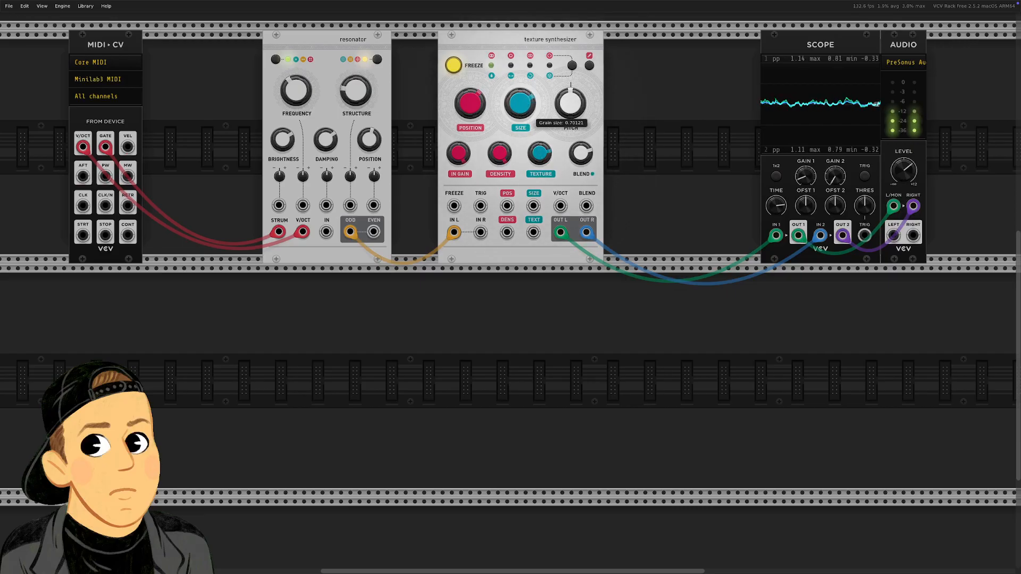
left_click_drag(520, 104, 520, 103)
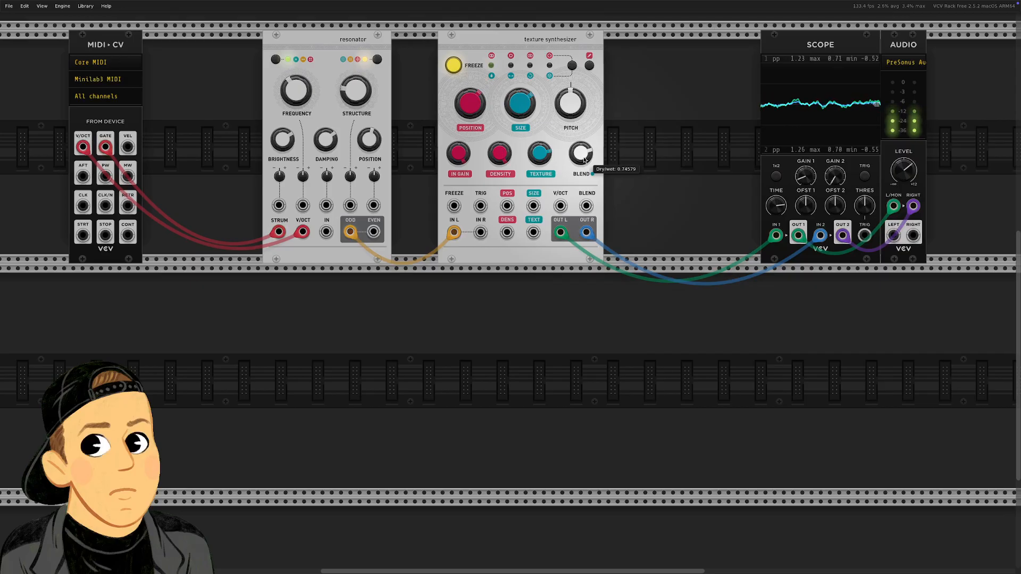
Lower the texture synthesizer's Blend, raise its Size, and readjust its Texture.
left_click_drag(580, 154, 575, 153)
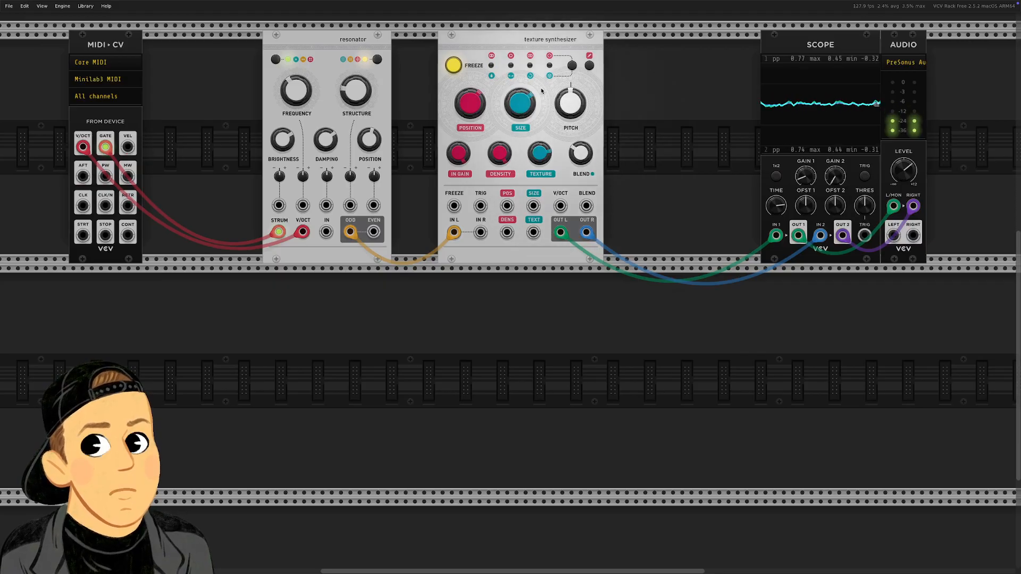
left_click_drag(576, 152, 576, 167)
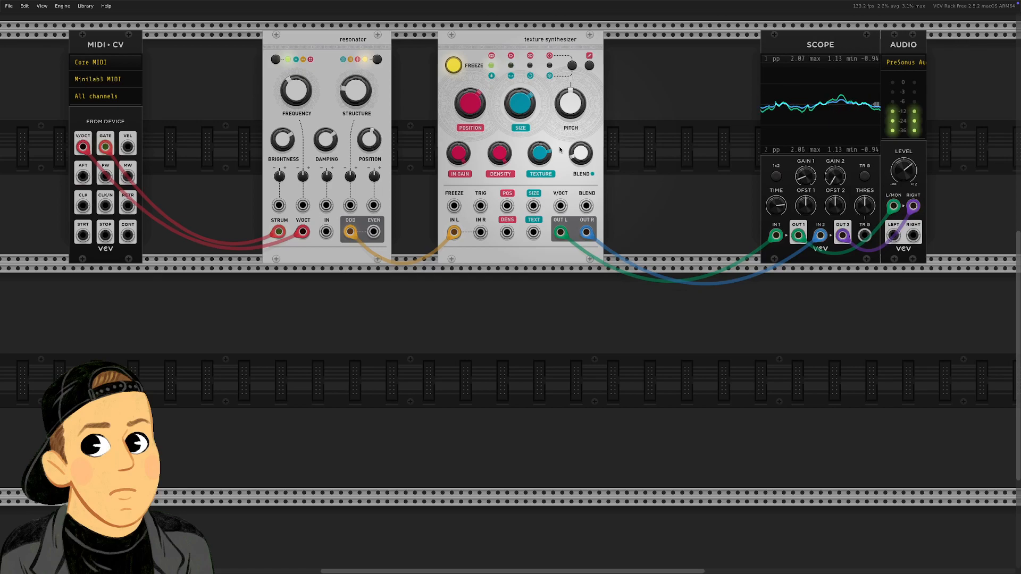
left_click_drag(523, 105, 523, 89)
left_click_drag(539, 153, 539, 150)
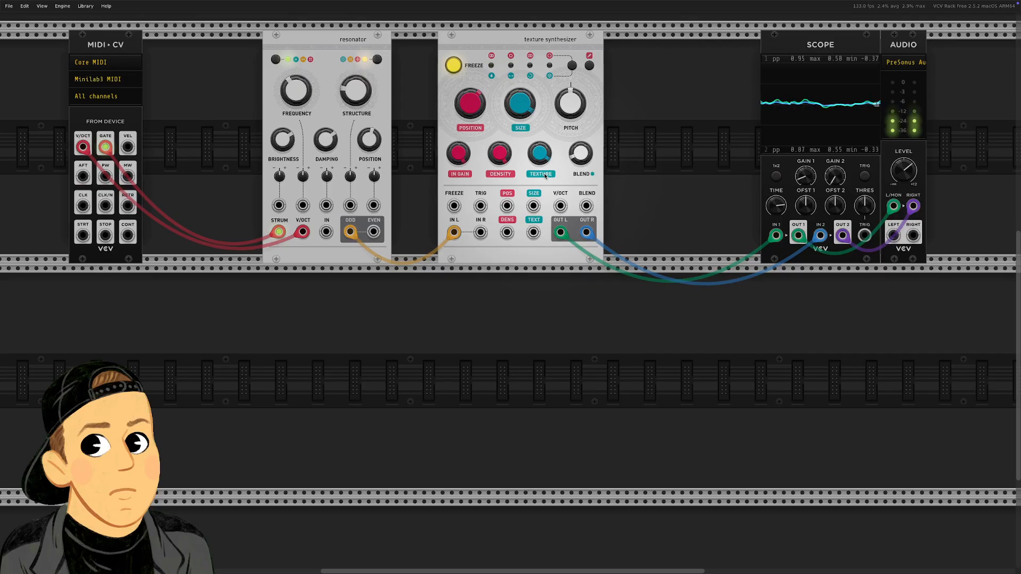
Try the texture synthesizer's Blend at about 0.16, and raise it again.
mouse_move(546, 146)
mouse_move(575, 157)
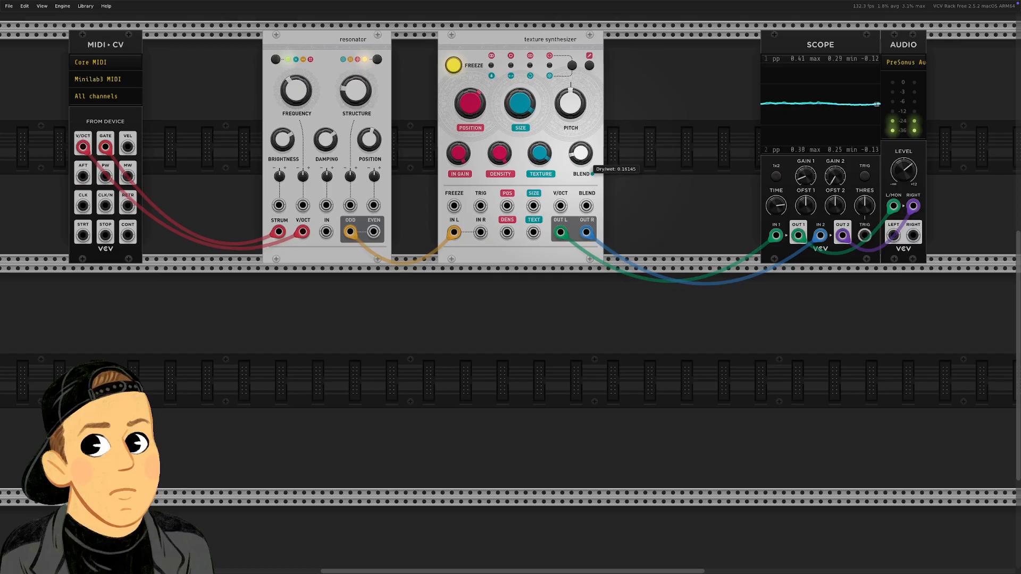
left_click_drag(580, 153, 575, 154)
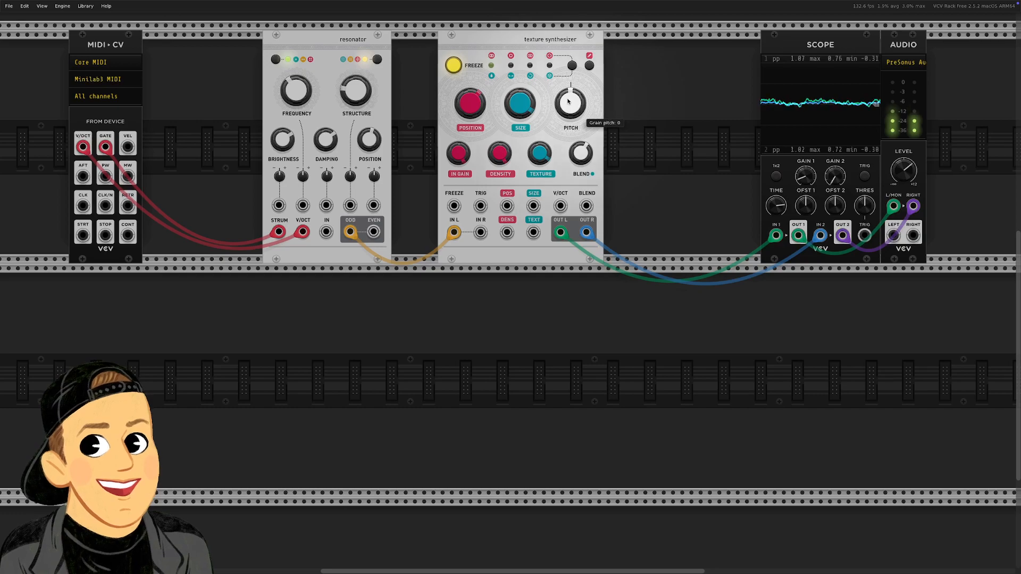
Lower the texture synthesizer's Pitch to about -1.8 while readjusting its Blend, Density, Size and Position.
left_click_drag(568, 100, 568, 106)
left_click_drag(592, 148, 591, 149)
left_click_drag(500, 154, 501, 158)
left_click_drag(523, 112, 470, 106)
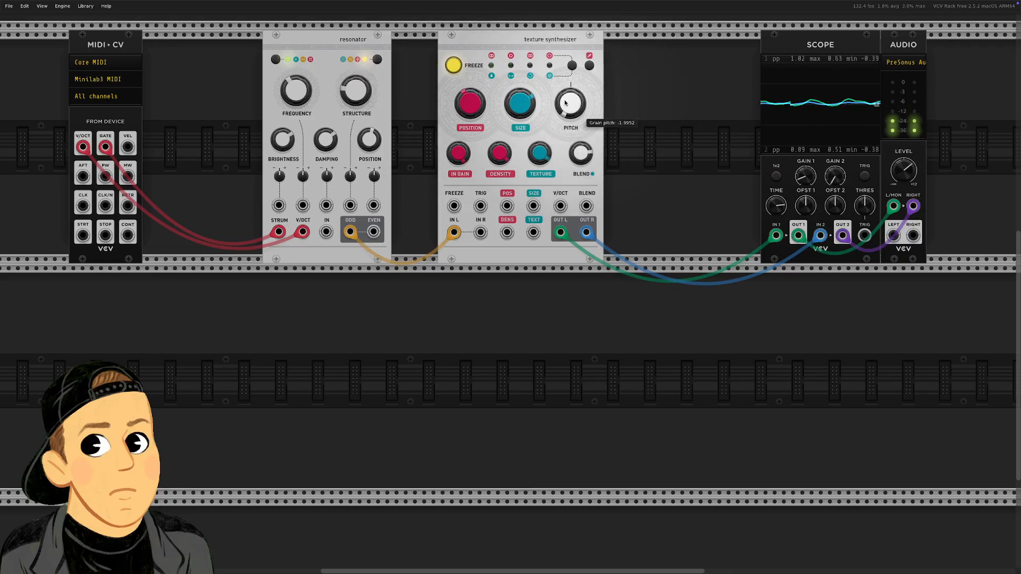
left_click_drag(570, 104, 570, 102)
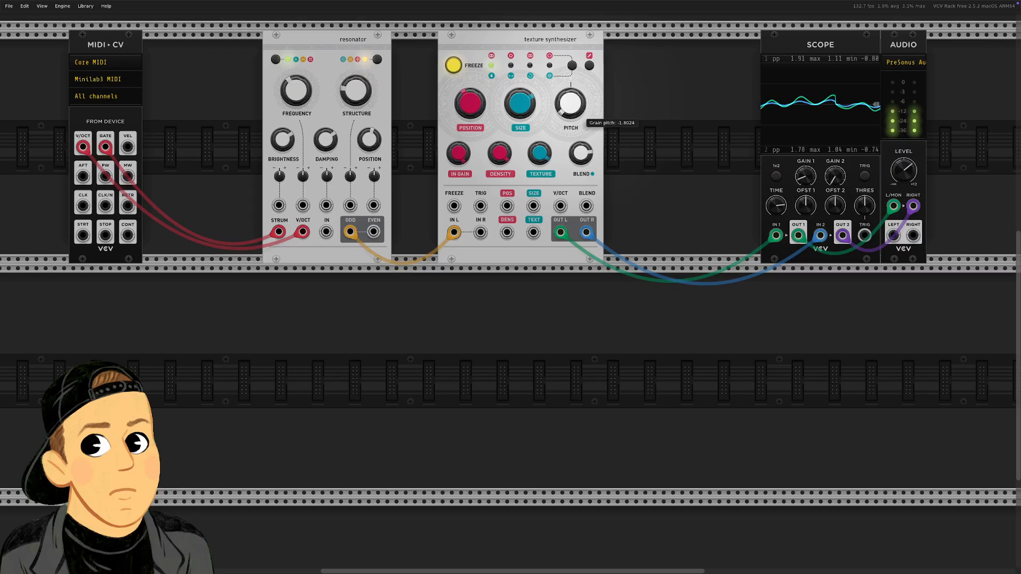
Raise the texture synthesizer's Pitch to about -1.5, and readjust its Position and Texture.
left_click_drag(470, 103, 470, 104)
left_click_drag(569, 103, 570, 101)
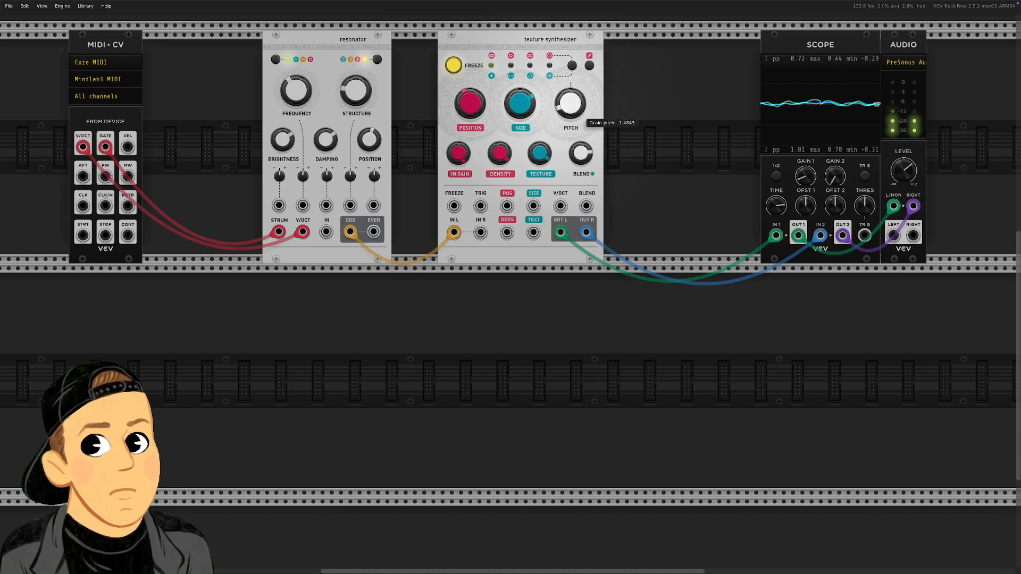
mouse_move(539, 153)
left_mouse_down()
mouse_move(539, 165)
mouse_move(539, 144)
left_mouse_up()
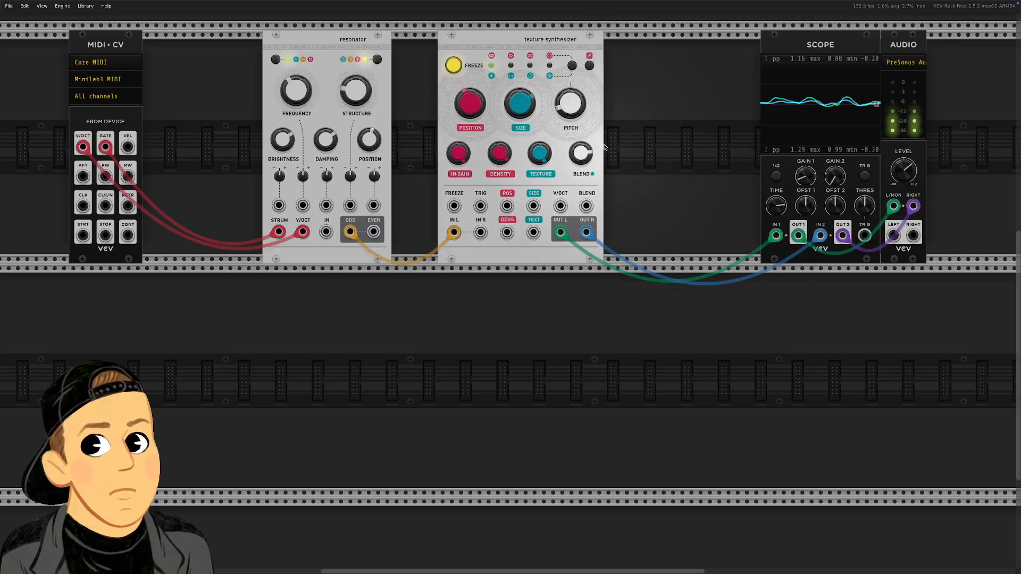
Switch the texture synthesizer's Blend control to stereo spread, bring the spread to 1, and readjust Size and Position.
left_click(573, 65)
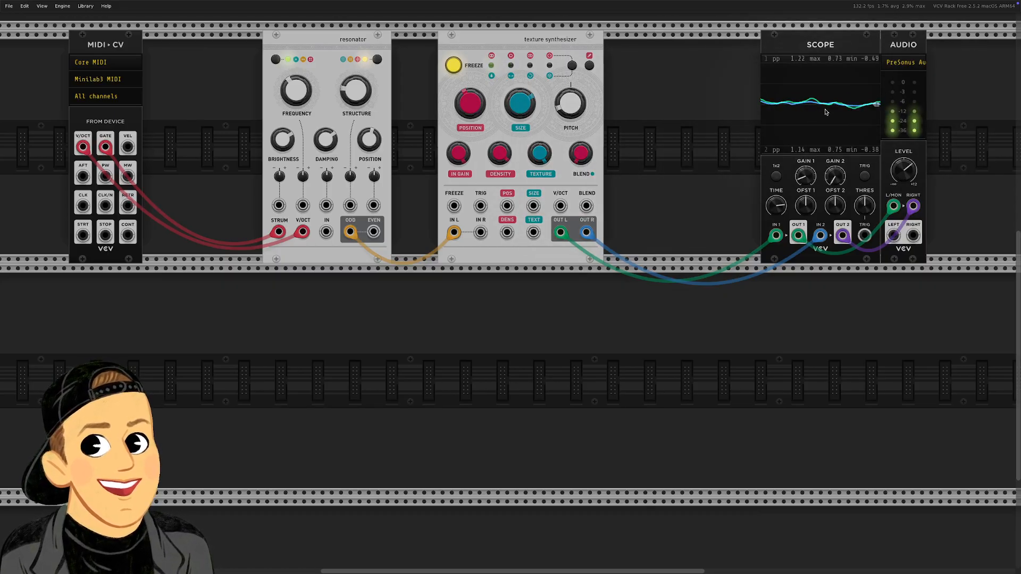
mouse_move(591, 174)
left_mouse_down()
mouse_move(592, 150)
mouse_move(581, 161)
left_mouse_up()
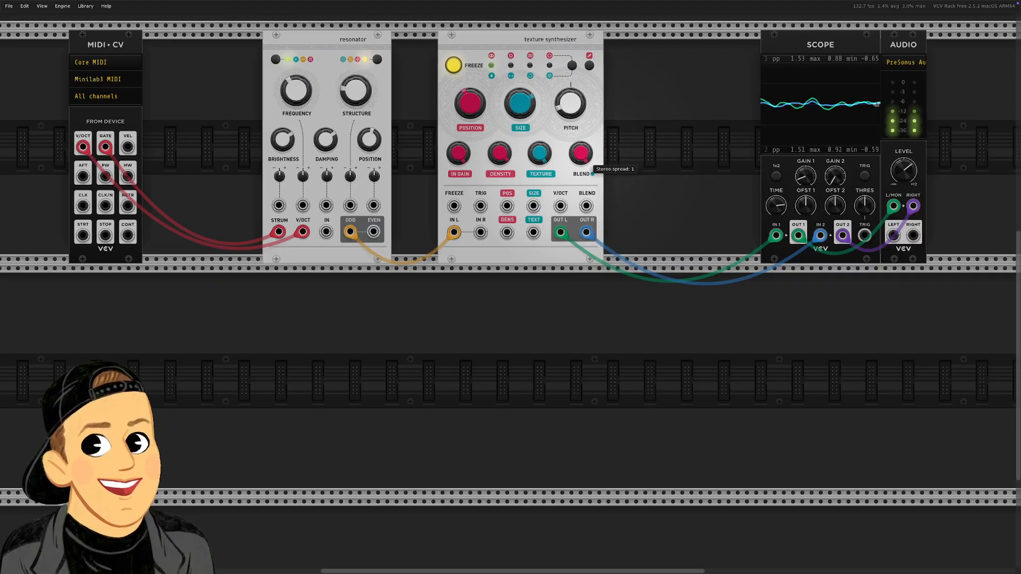
left_click_drag(518, 116, 532, 106)
mouse_move(471, 114)
left_mouse_down()
mouse_move(471, 95)
mouse_move(474, 117)
left_mouse_up()
Switch the Blend control to feedback, sweep it through about 0.84 to about 0.68, and readjust Position and Size.
left_click(572, 65)
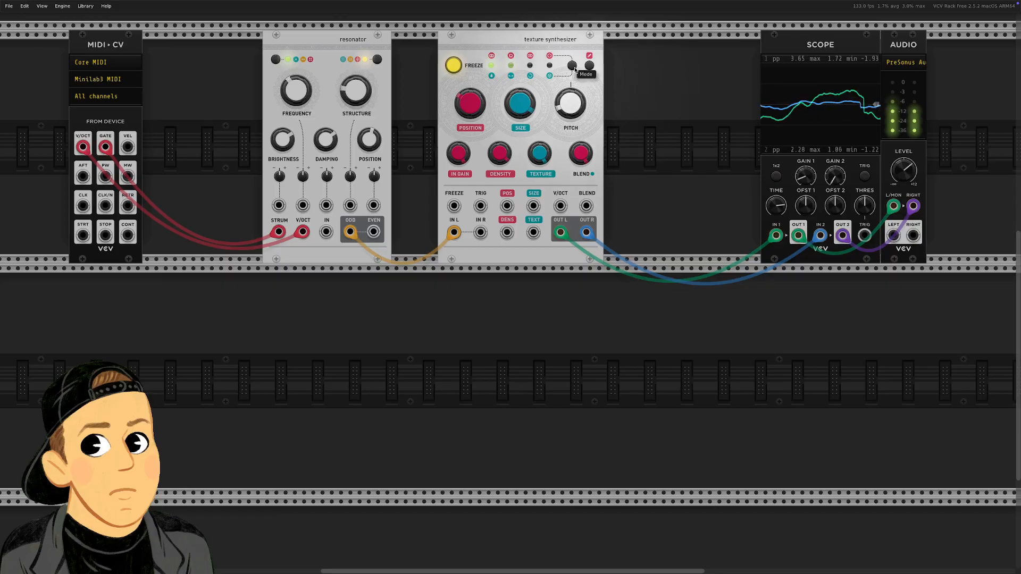
left_click(572, 65)
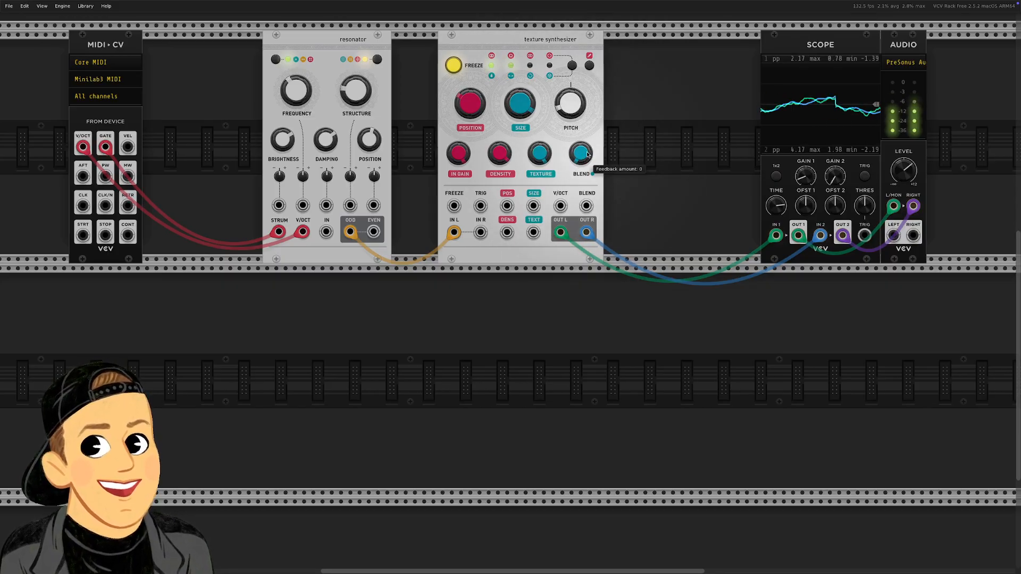
left_click_drag(587, 155, 588, 138)
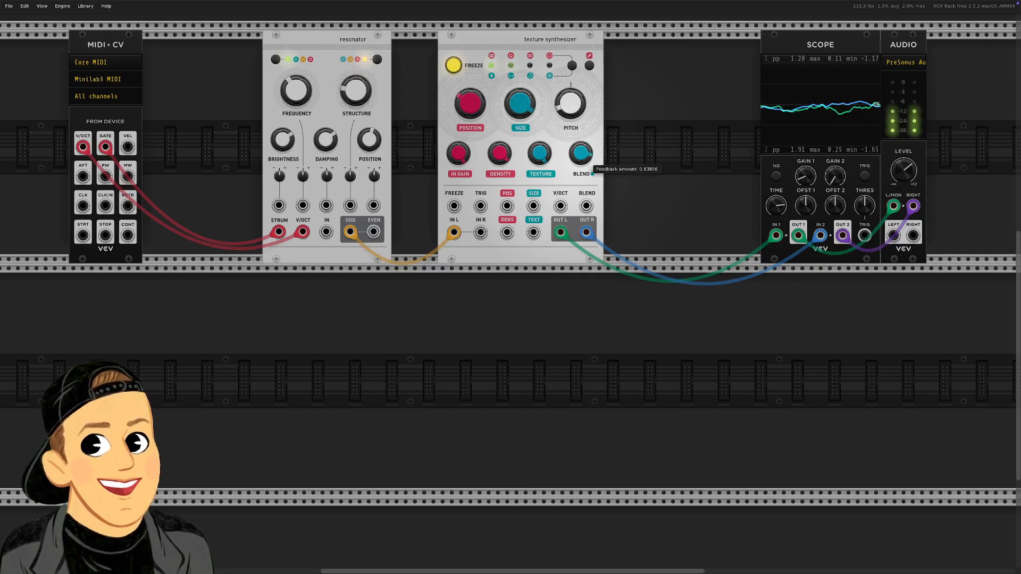
left_click_drag(469, 103, 470, 110)
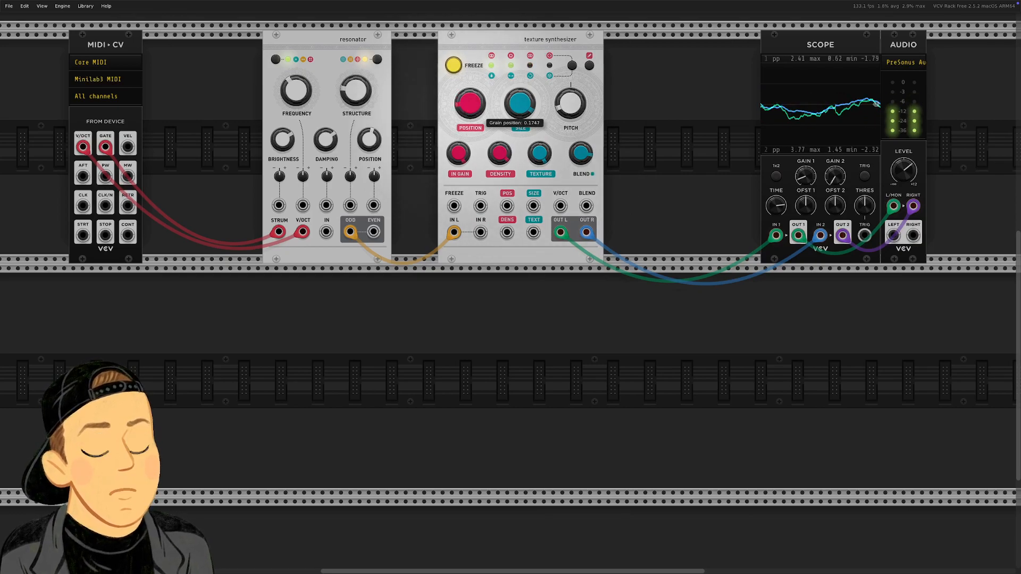
left_click_drag(470, 108, 521, 111)
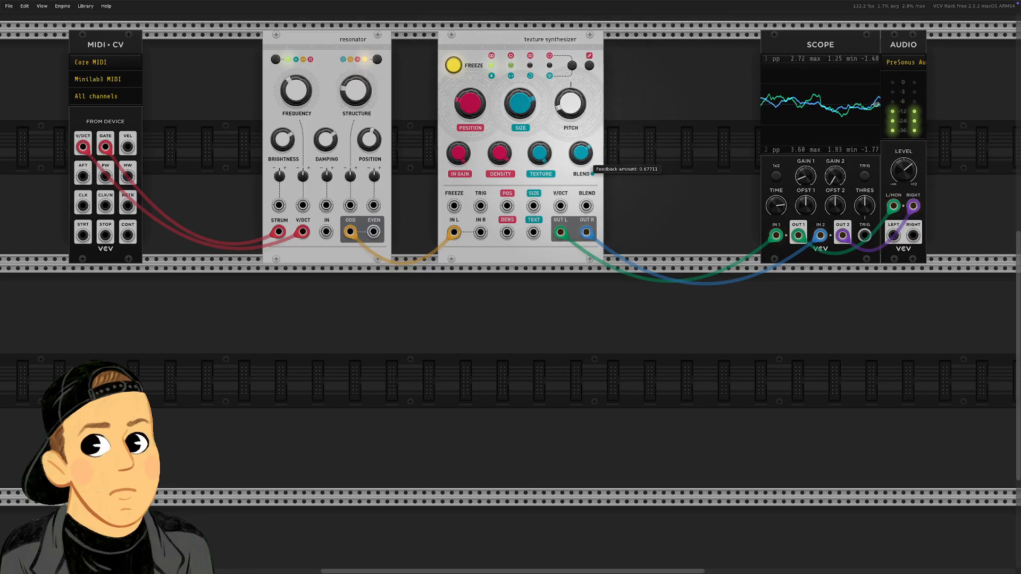
Switch the Blend control to reverb amount, raise the reverb, and bring Size to about 0.21.
left_click(571, 66)
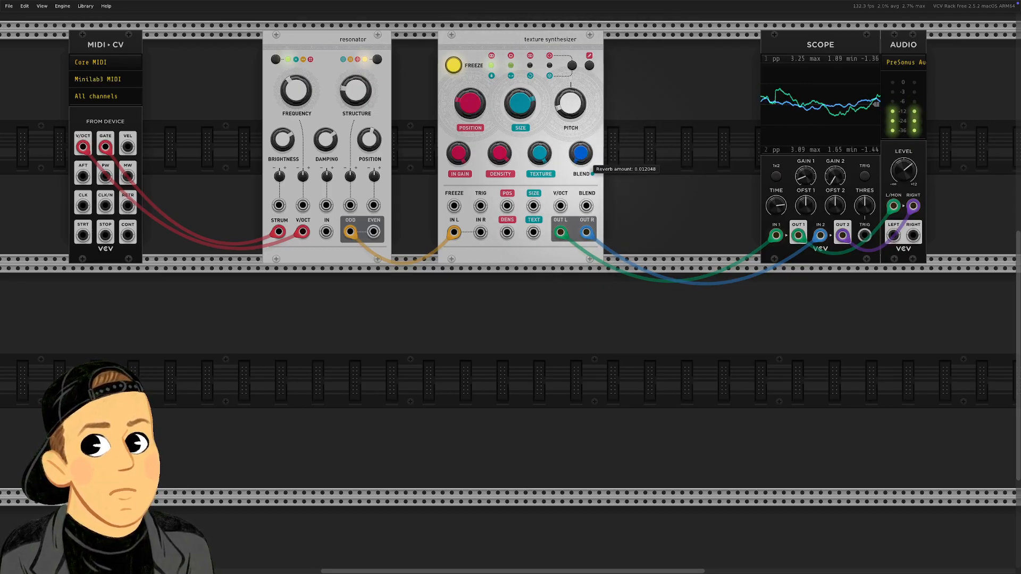
left_click_drag(593, 171, 593, 151)
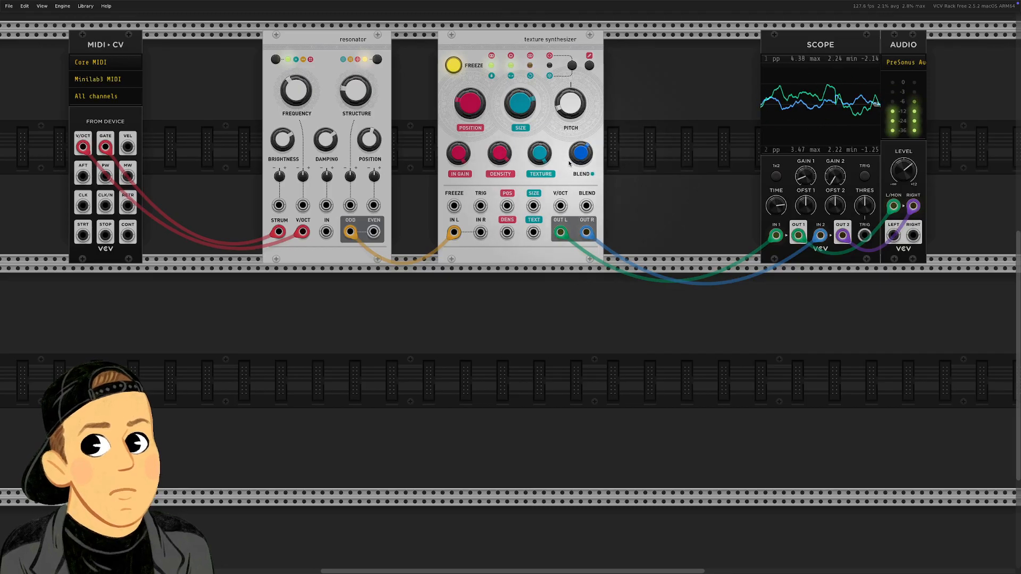
left_click_drag(520, 103, 519, 232)
left_click_drag(519, 279, 520, 289)
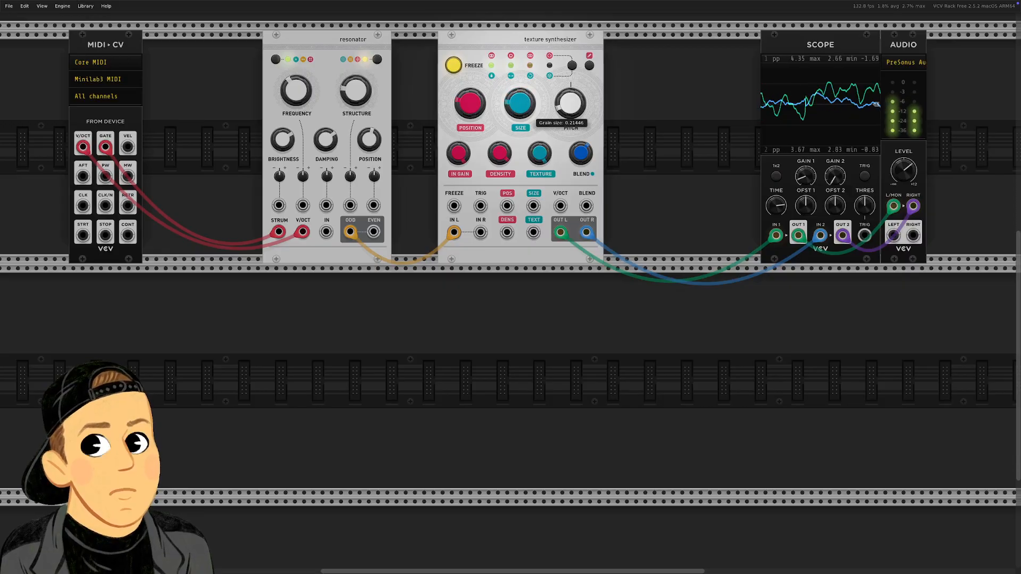
Lower the texture synthesizer's Density to about 0.69, reduce its Texture, and bring Position down to about 0.02.
left_click_drag(494, 154, 493, 178)
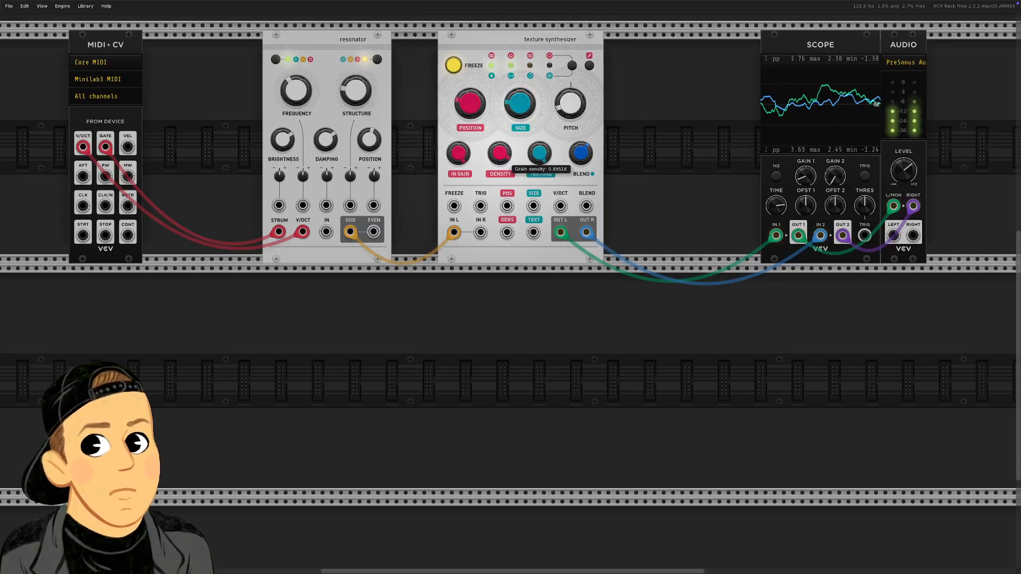
left_click_drag(494, 179, 493, 230)
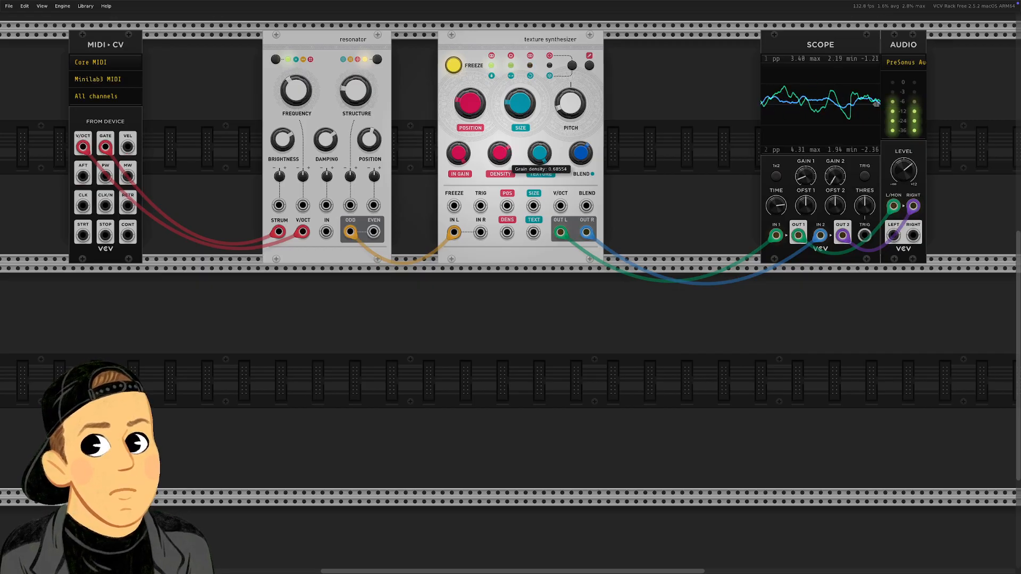
left_click_drag(532, 161, 532, 185)
left_click_drag(470, 103, 469, 106)
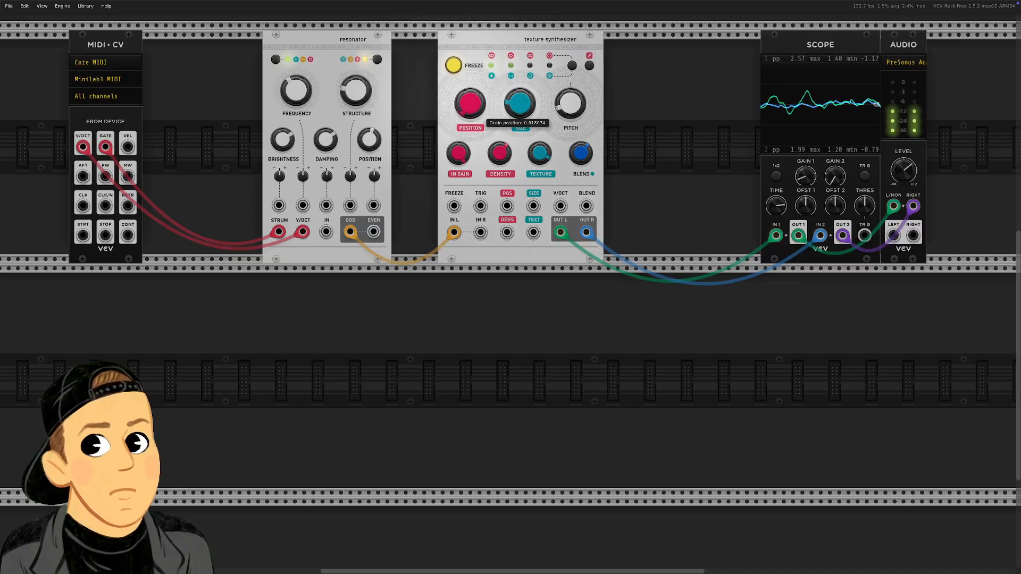
Readjust Size, bring Texture to about 0.89, then reset Density and raise it through about 0.61.
left_click_drag(518, 101, 494, 154)
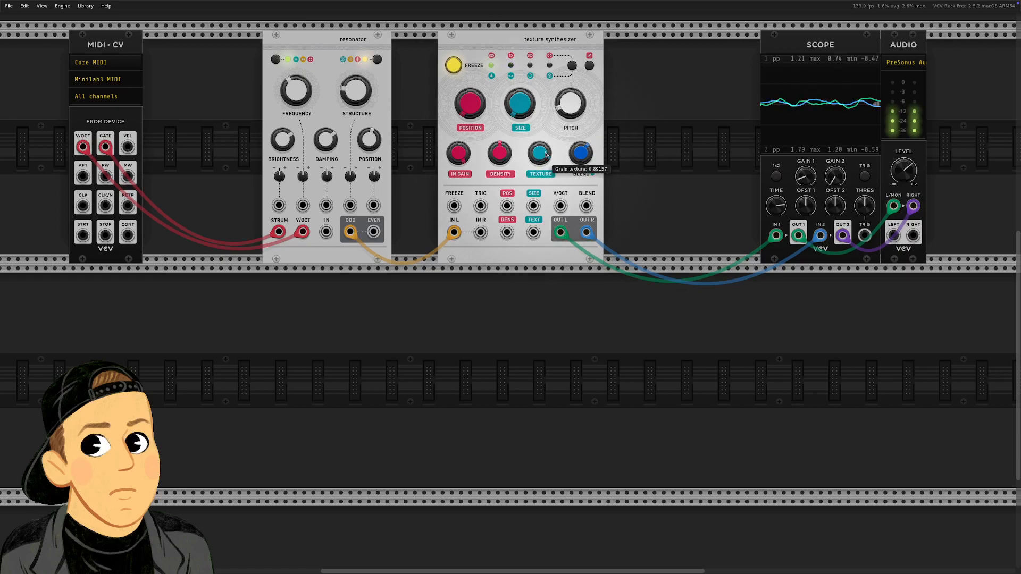
double_click(501, 158)
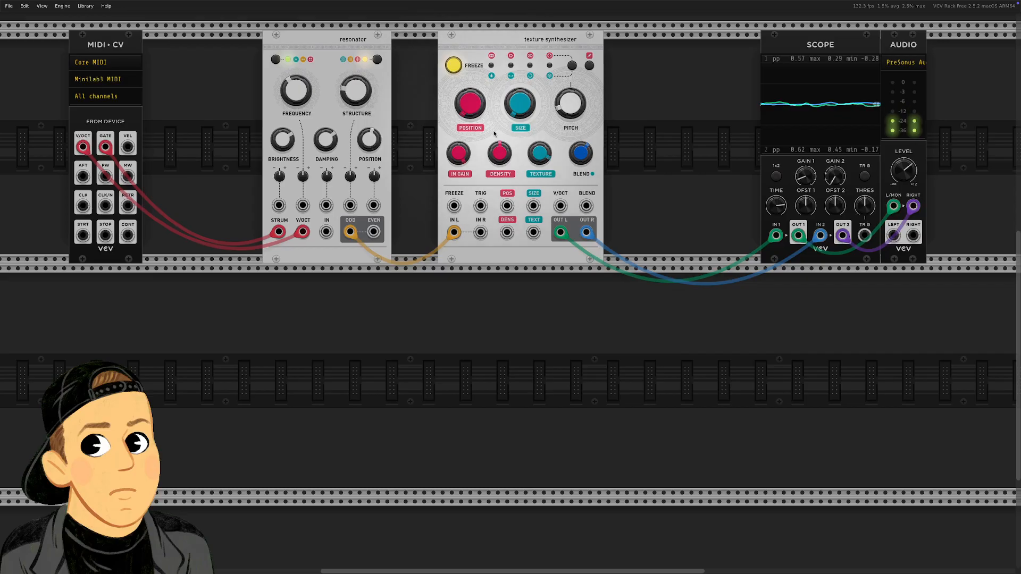
left_click_drag(500, 153, 499, 151)
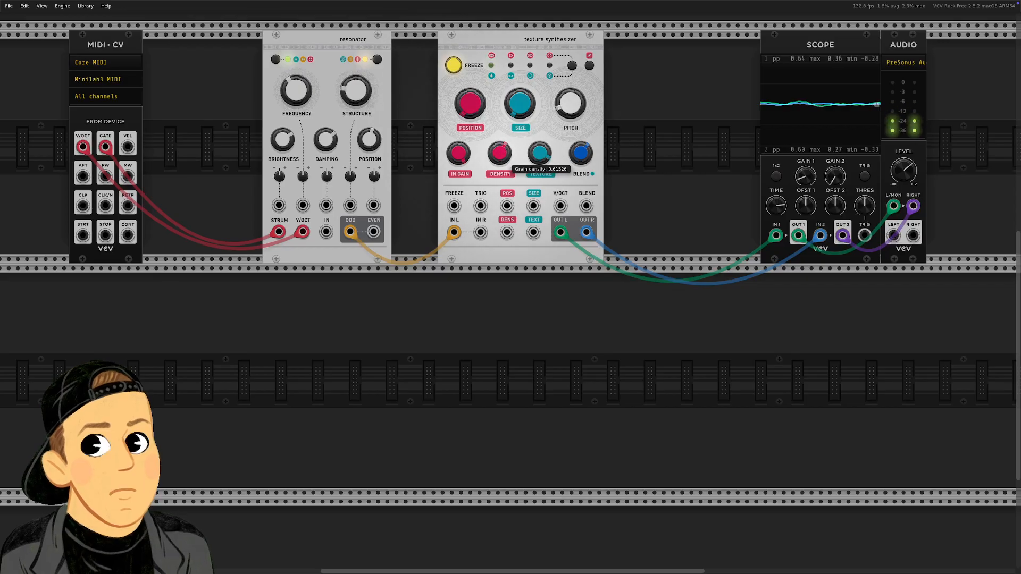
left_click_drag(499, 151, 499, 150)
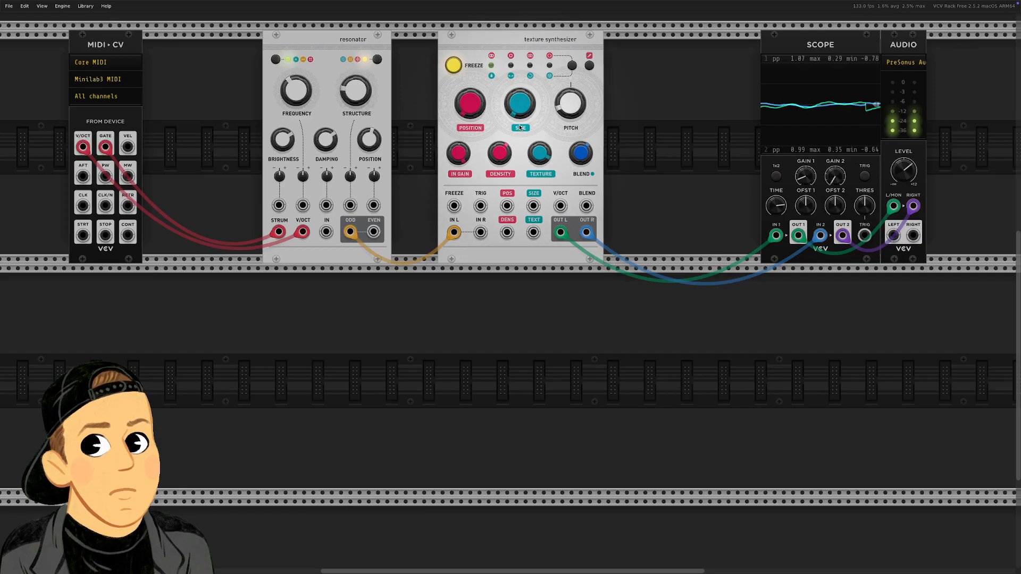
Sweep the texture synthesizer's Size from about 0.12 up to about 0.59.
left_click_drag(513, 113, 513, 114)
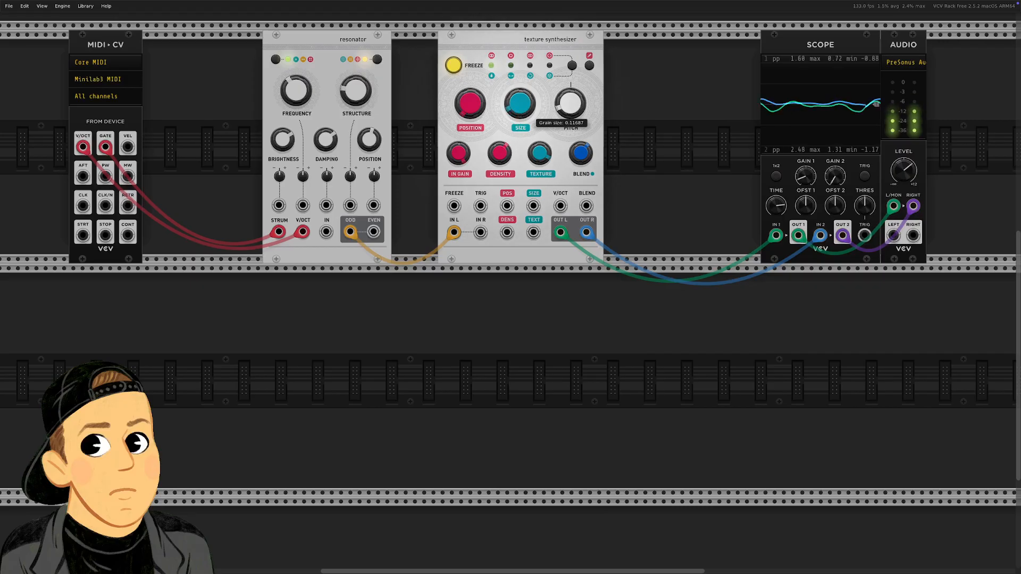
left_click_drag(513, 114, 513, 113)
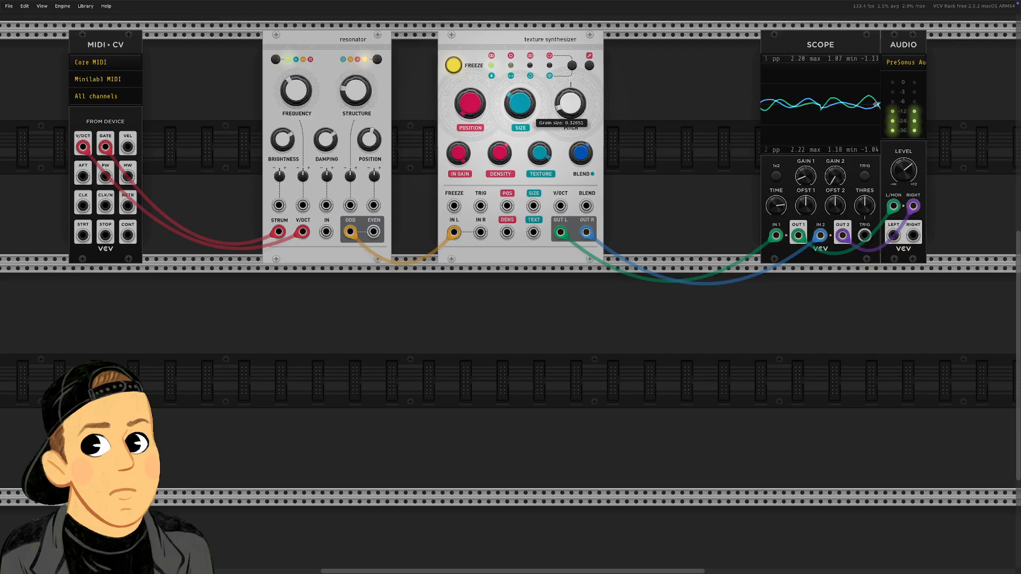
left_click_drag(514, 114, 513, 111)
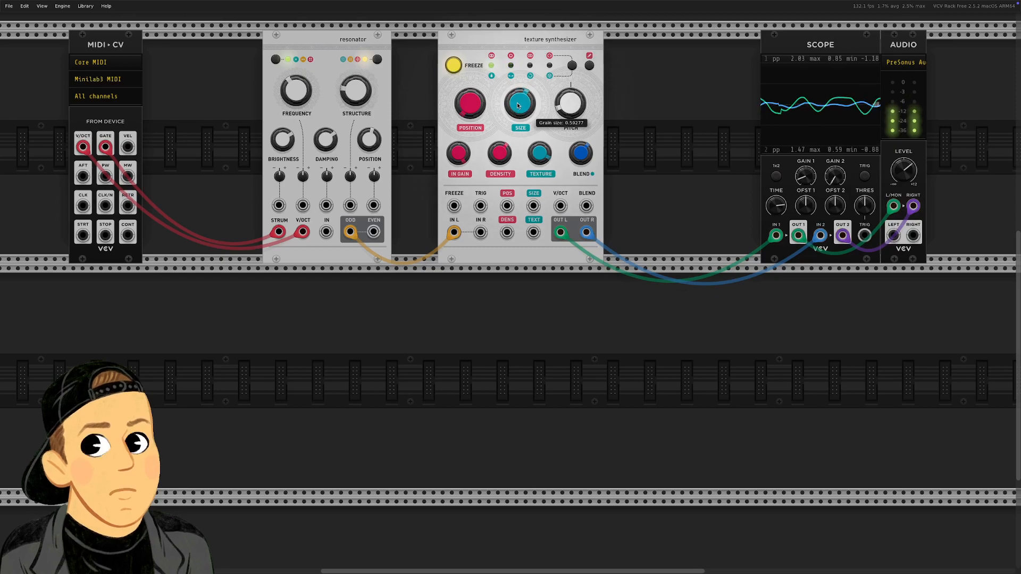
Readjust Size and Position, set Density to about 0.70, and raise the texture synthesizer's Pitch.
left_click_drag(520, 105, 470, 102)
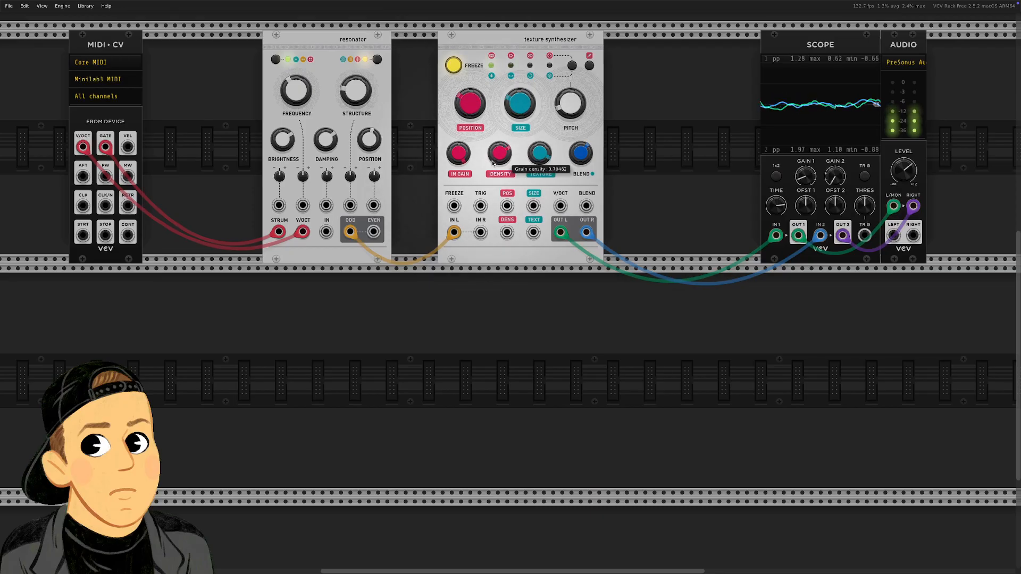
left_click_drag(470, 104, 470, 107)
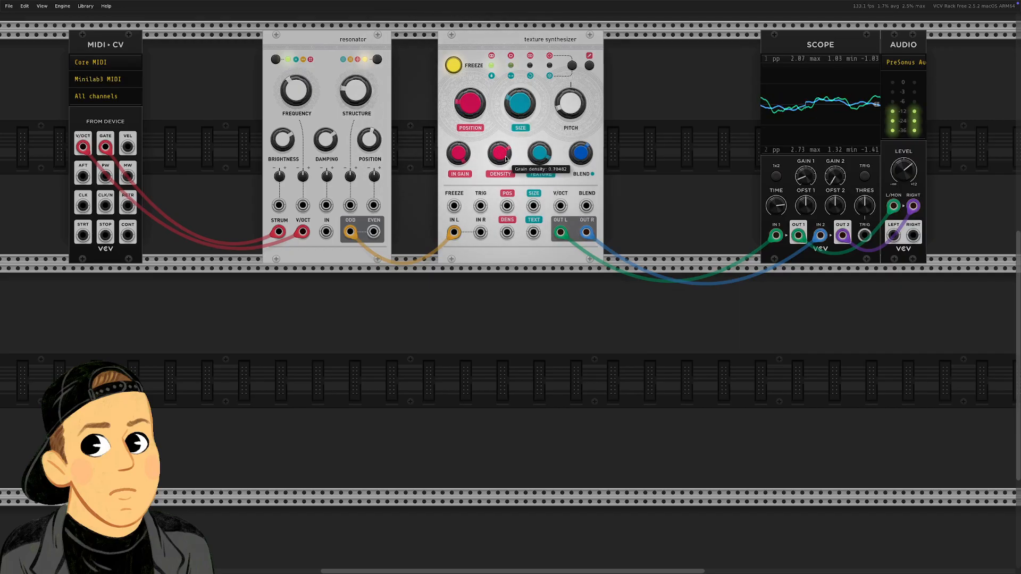
mouse_move(492, 163)
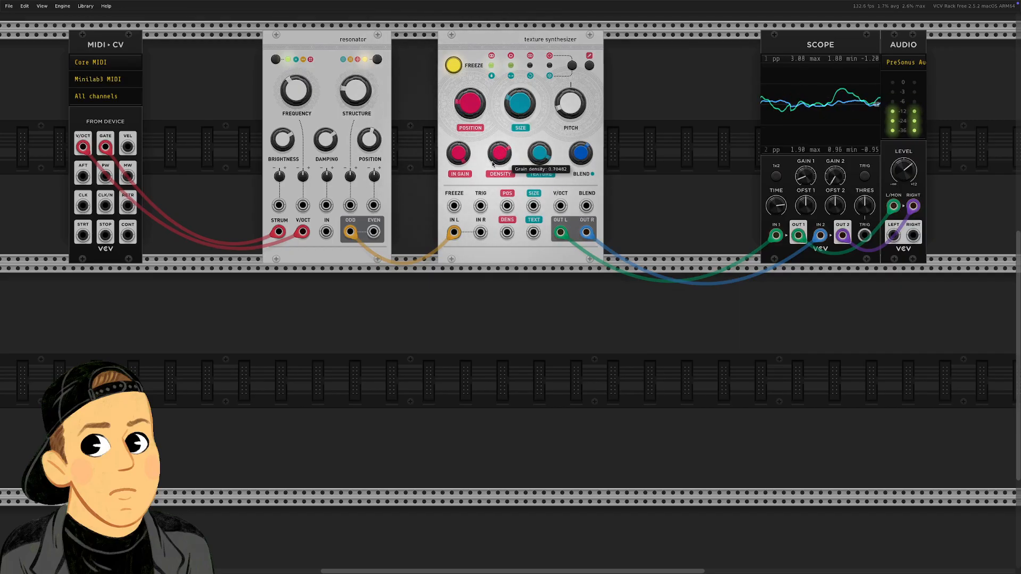
mouse_move(567, 110)
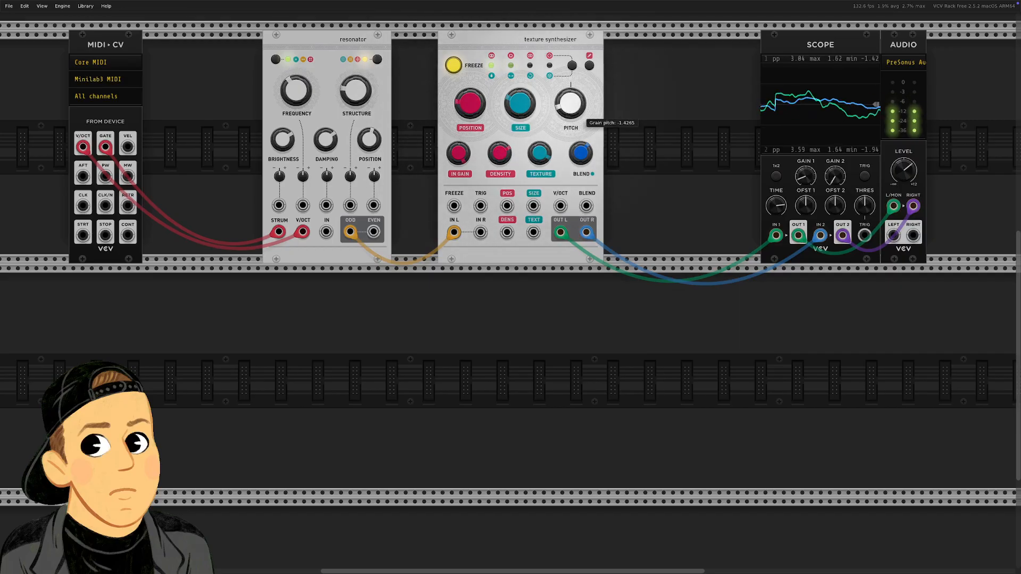
left_click_drag(570, 103, 570, 96)
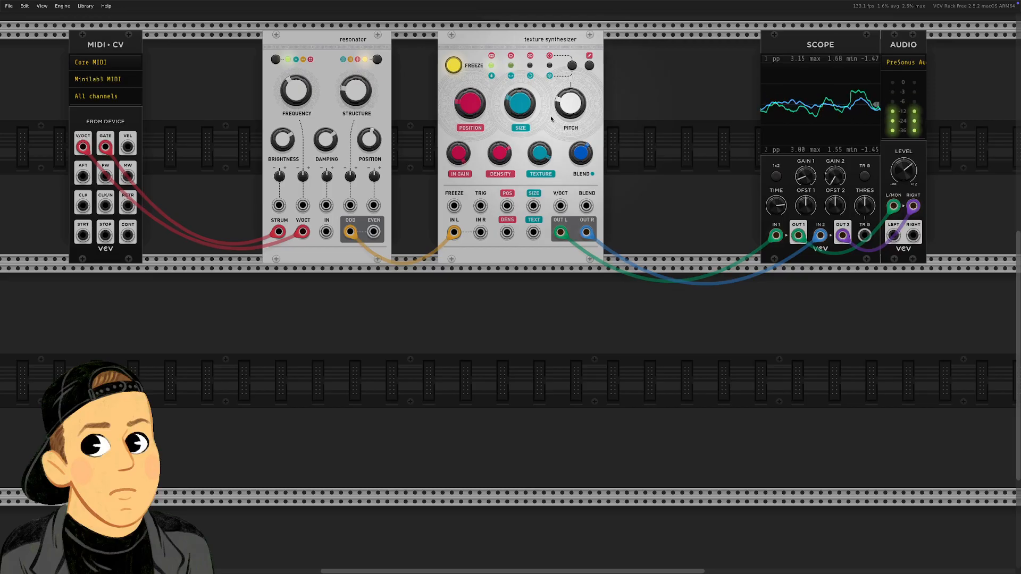
Readjust the texture synthesizer's Size, sweep Position through about 0.37, and raise Texture.
mouse_move(512, 111)
left_mouse_down()
mouse_move(511, 89)
mouse_move(512, 104)
left_mouse_up()
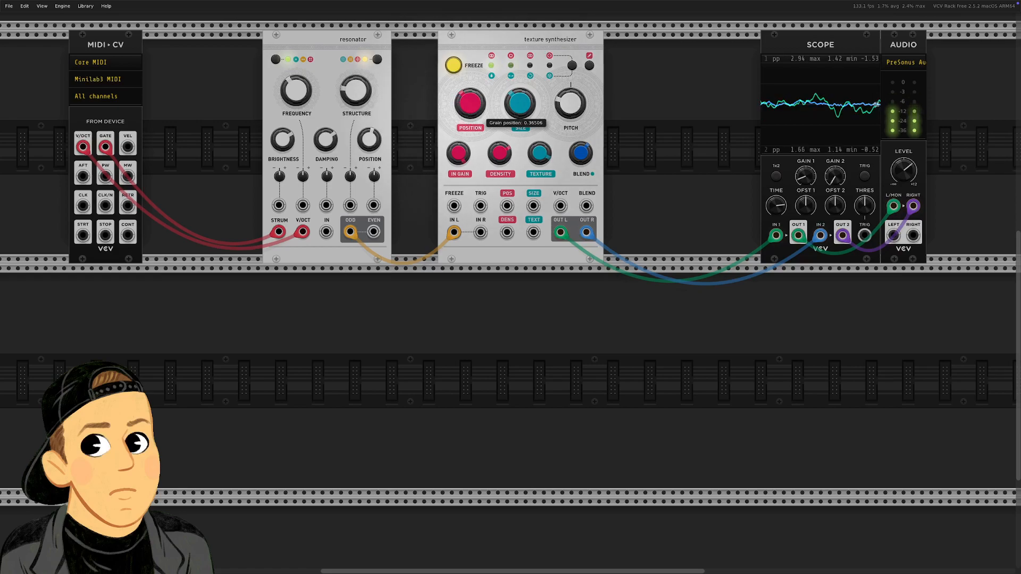
left_click_drag(478, 111, 479, 111)
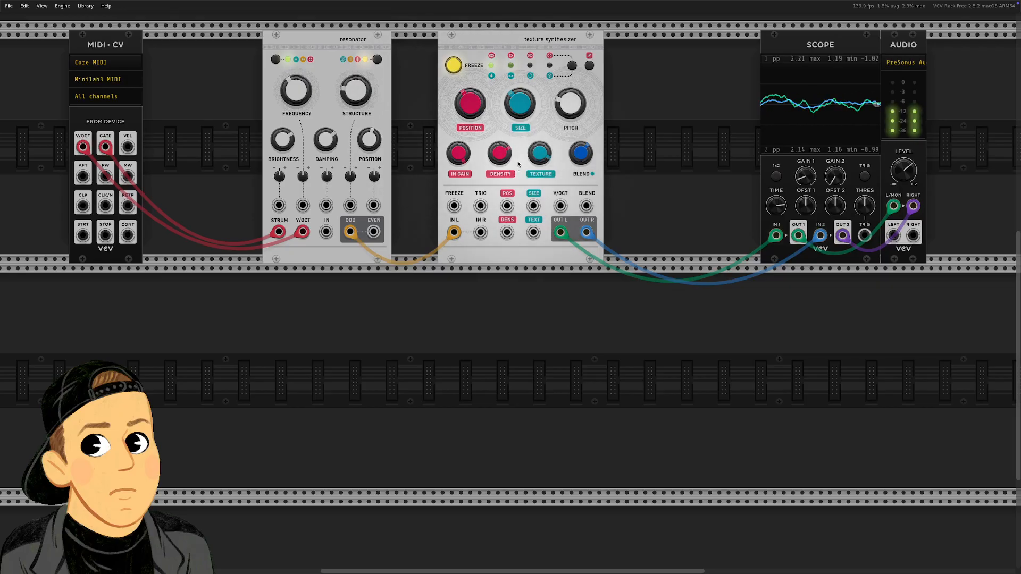
left_click_drag(539, 154, 533, 132)
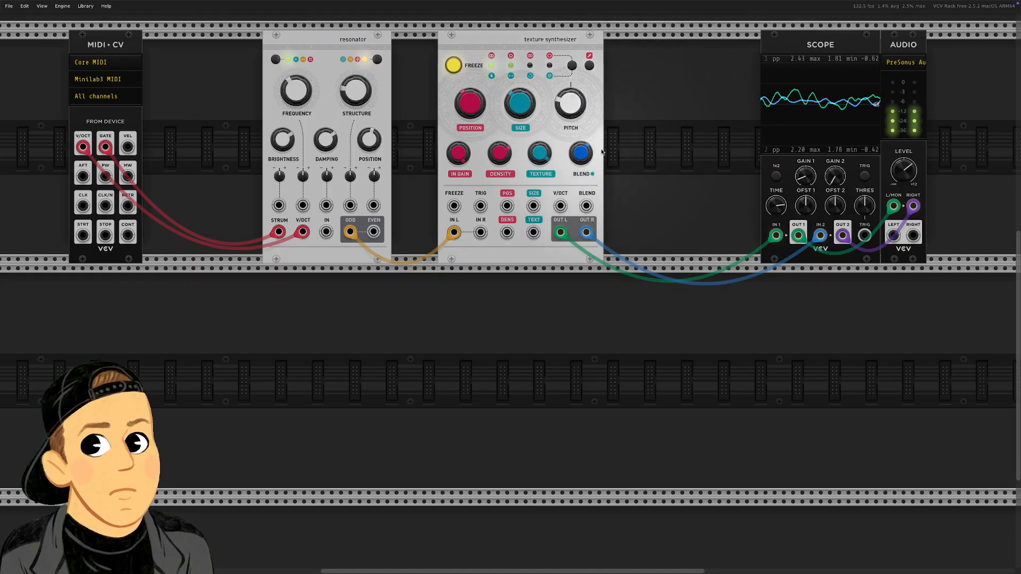
Drop the reverb amount to 0, raise it again, and cycle the Blend control past dry/wet and stereo spread to feedback.
left_click_drag(581, 148, 581, 184)
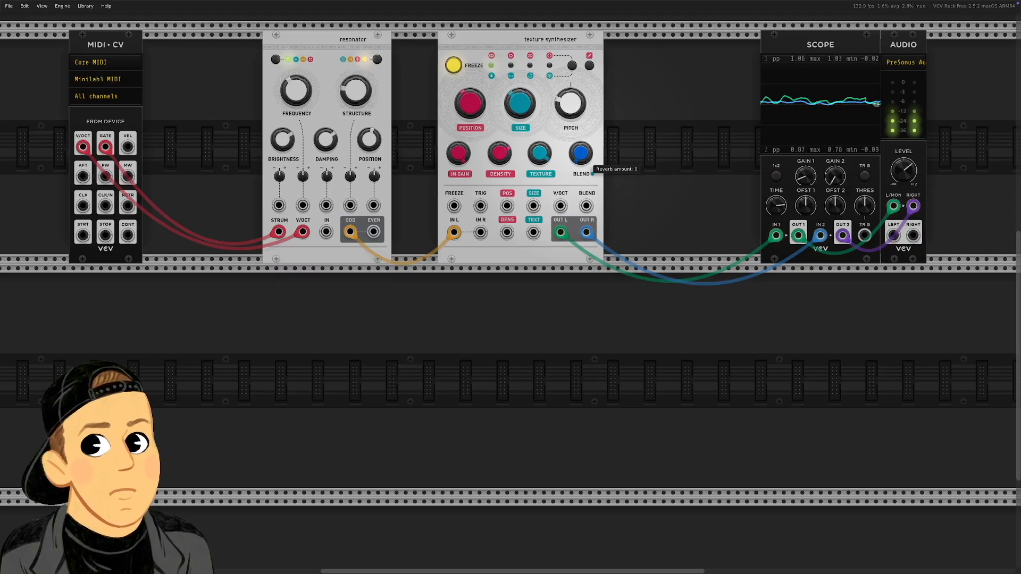
left_click_drag(581, 183, 581, 158)
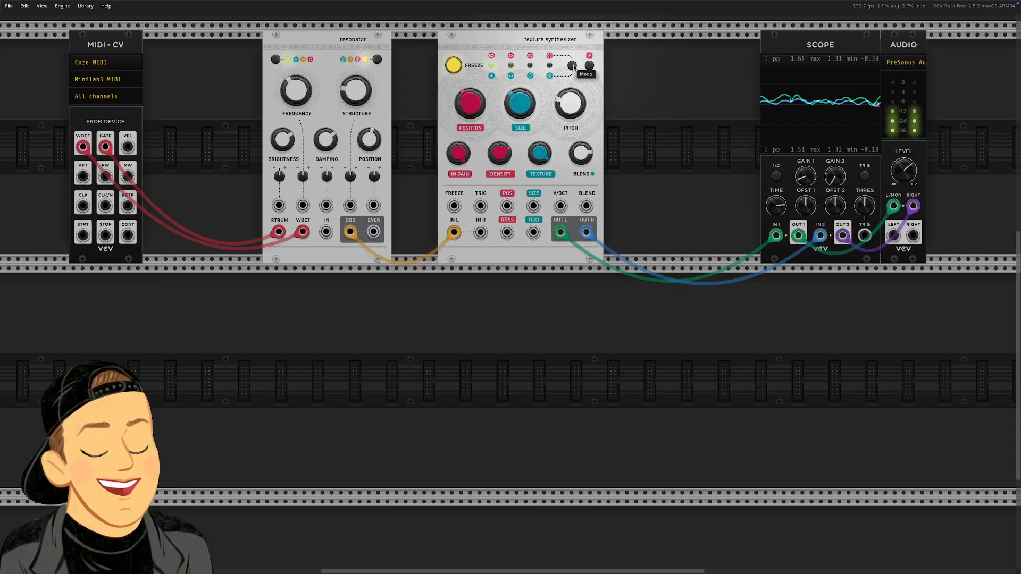
mouse_move(576, 148)
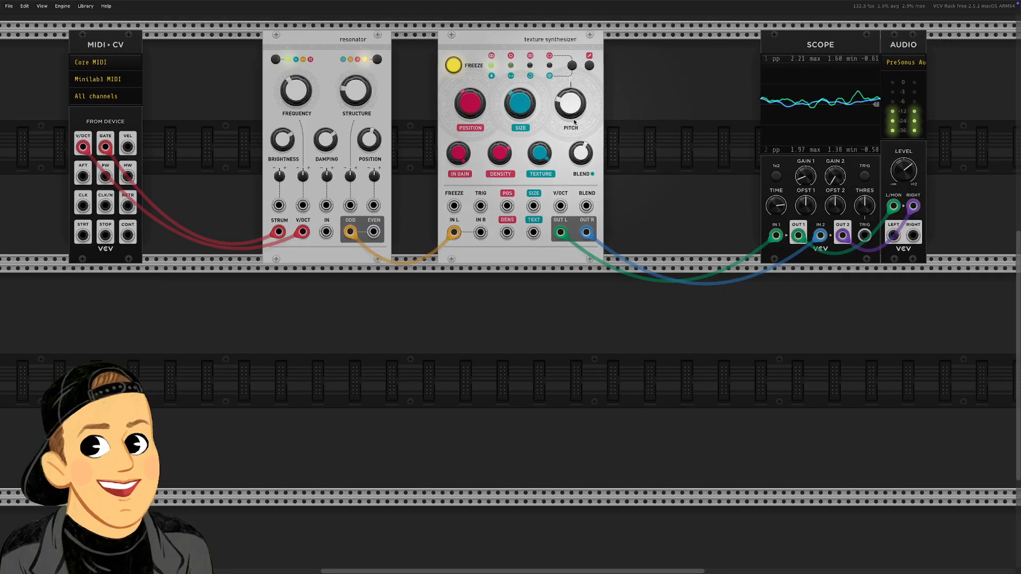
left_click(573, 67)
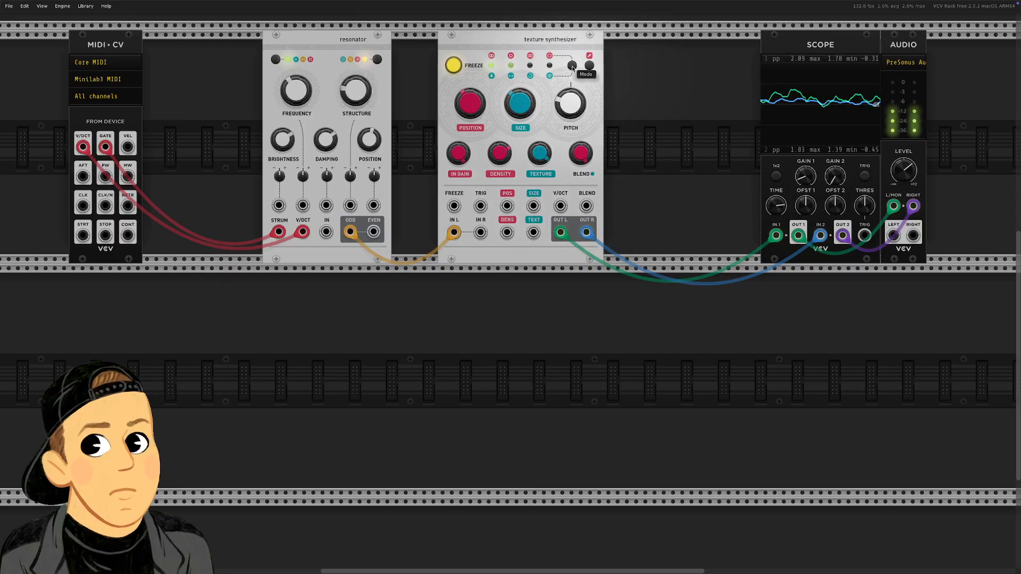
mouse_move(579, 155)
left_click(573, 66)
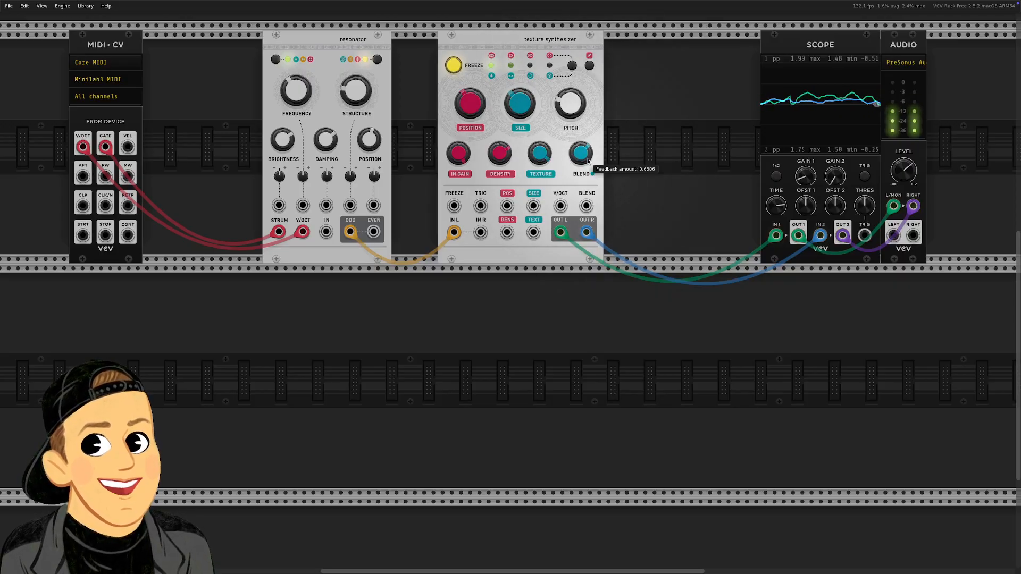
Lower the texture synthesizer's feedback amount to about 0.30 and switch the Blend control to reverb amount.
left_click_drag(585, 152, 585, 159)
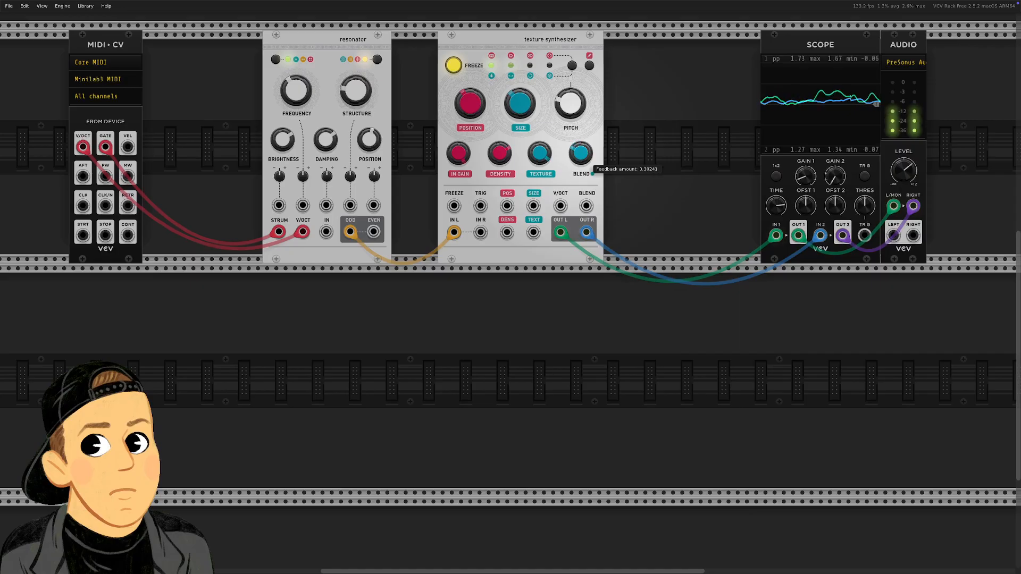
left_click(572, 65)
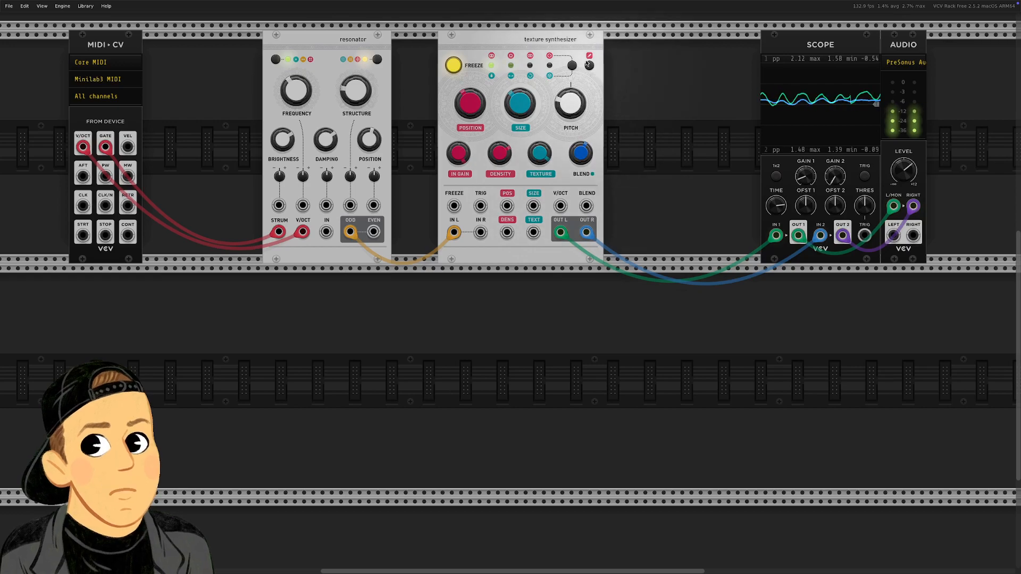
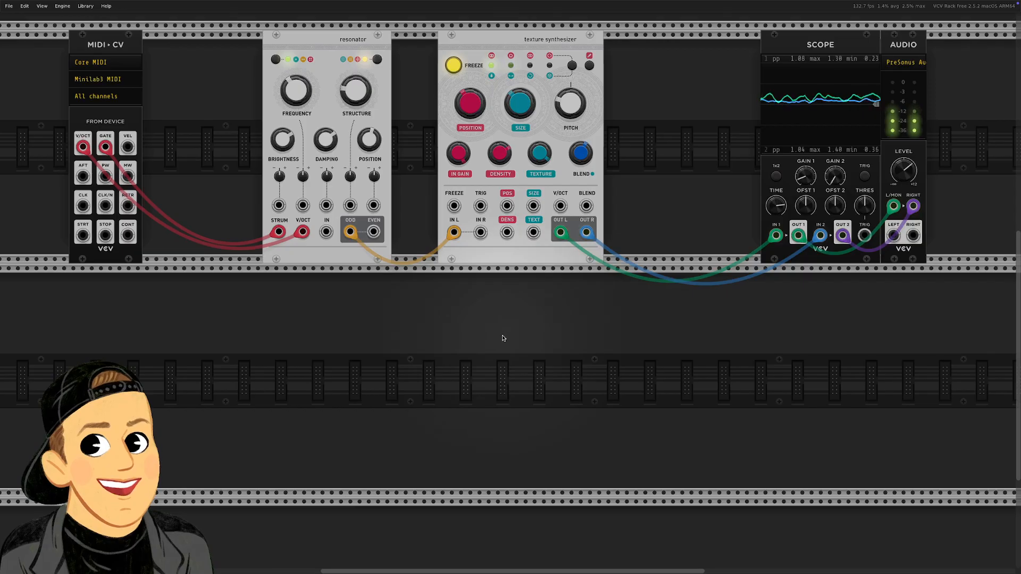
Clear the module library's brand filter and add a VCV LFO in the row beneath the texture synthesizer.
right_click(407, 324)
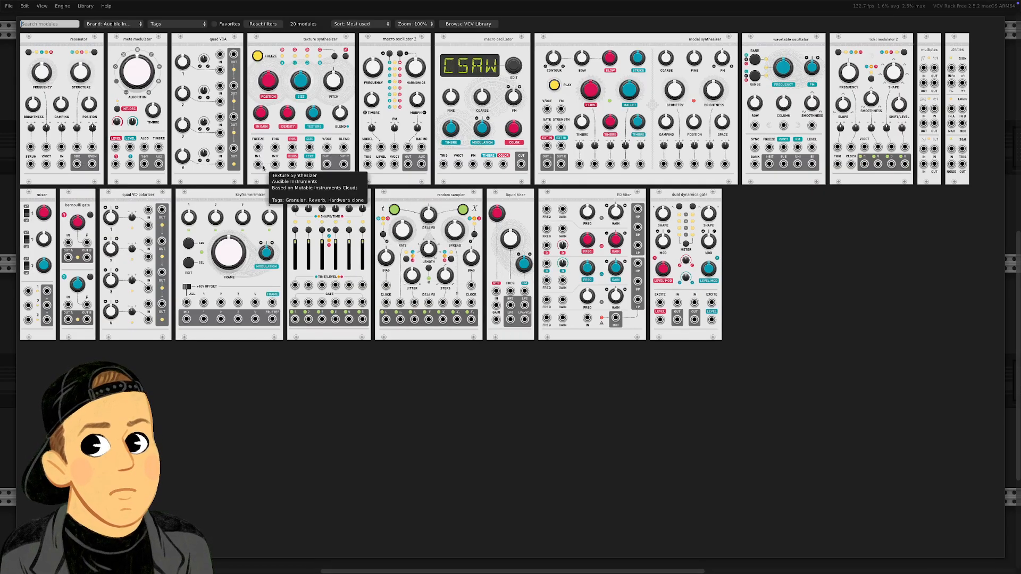
left_click(263, 24)
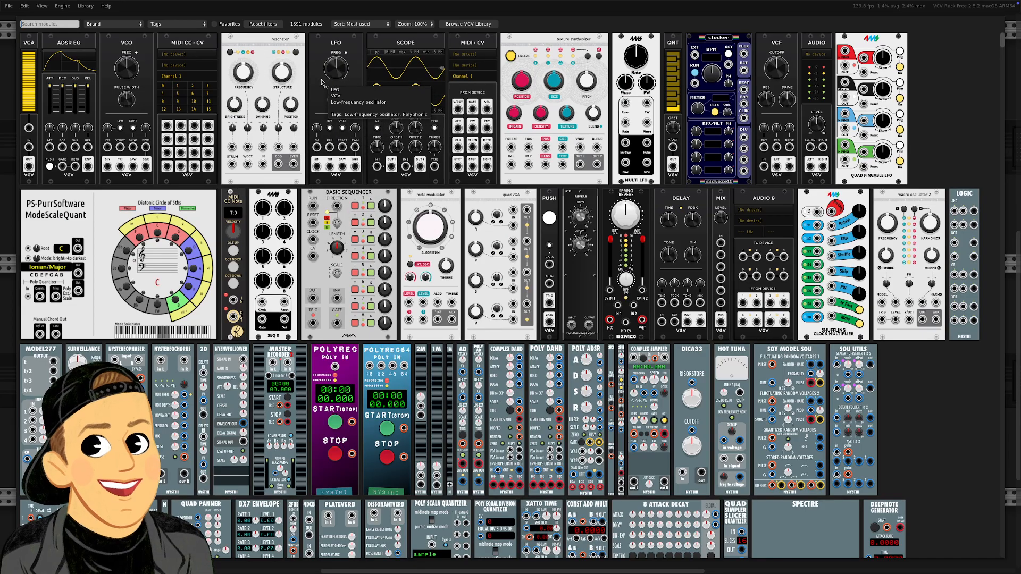
left_click(335, 101)
left_click_drag(407, 278, 509, 278)
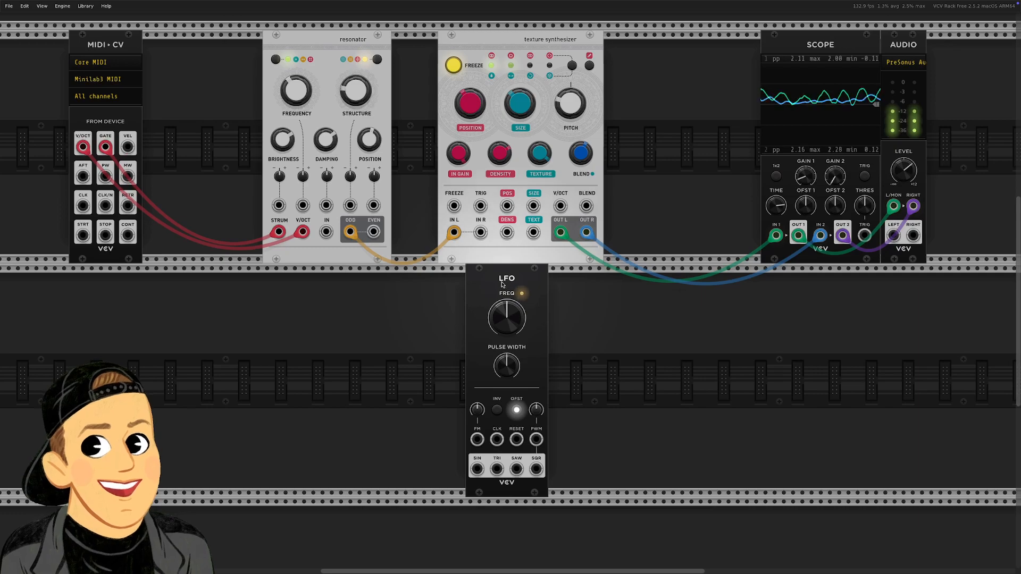
Switch the LFO's offset to bipolar and patch its sine output into the texture synthesizer's position input.
left_click_drag(516, 391, 489, 392)
left_click(490, 412)
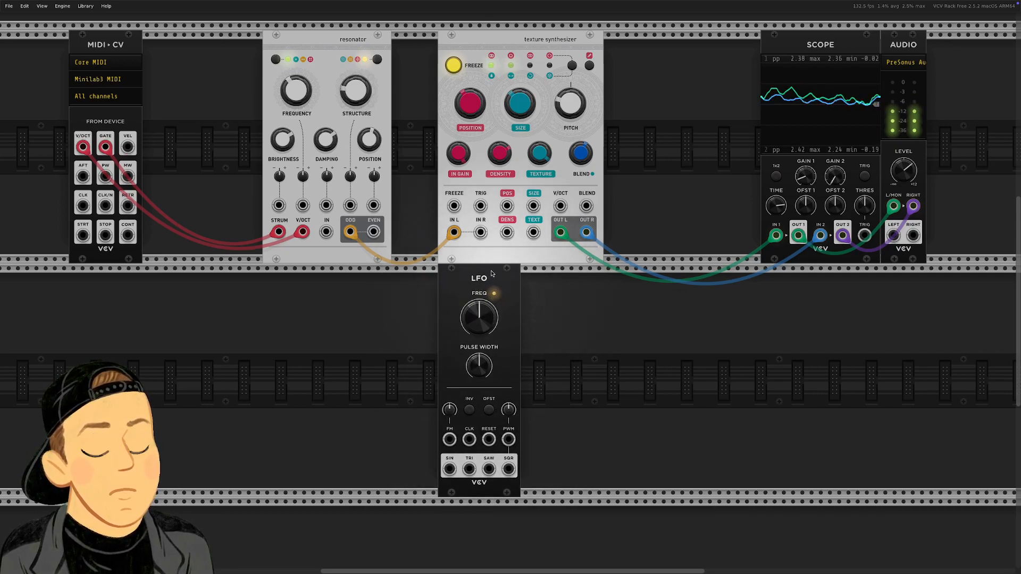
left_click_drag(484, 271, 563, 287)
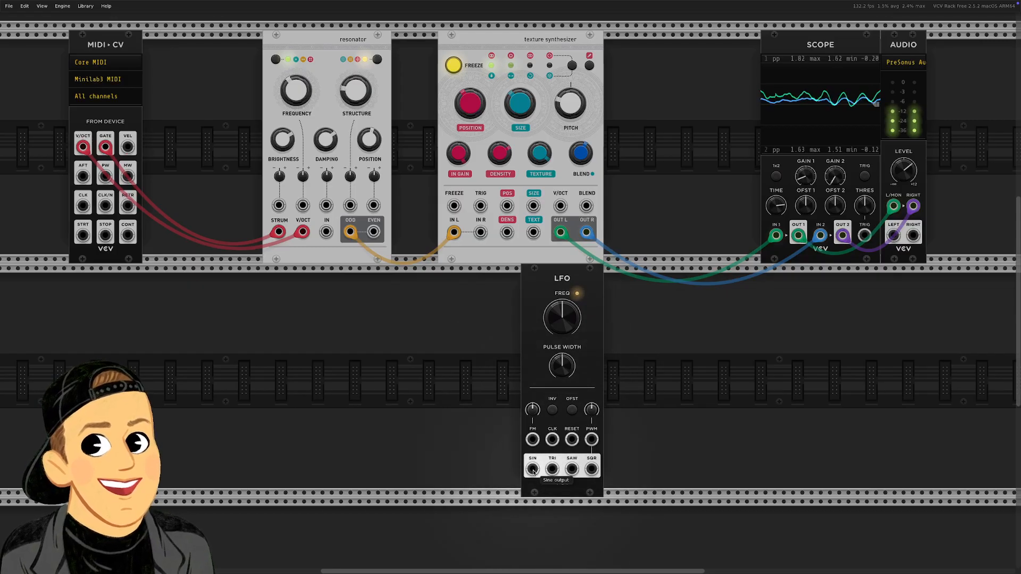
left_click_drag(537, 470, 506, 206)
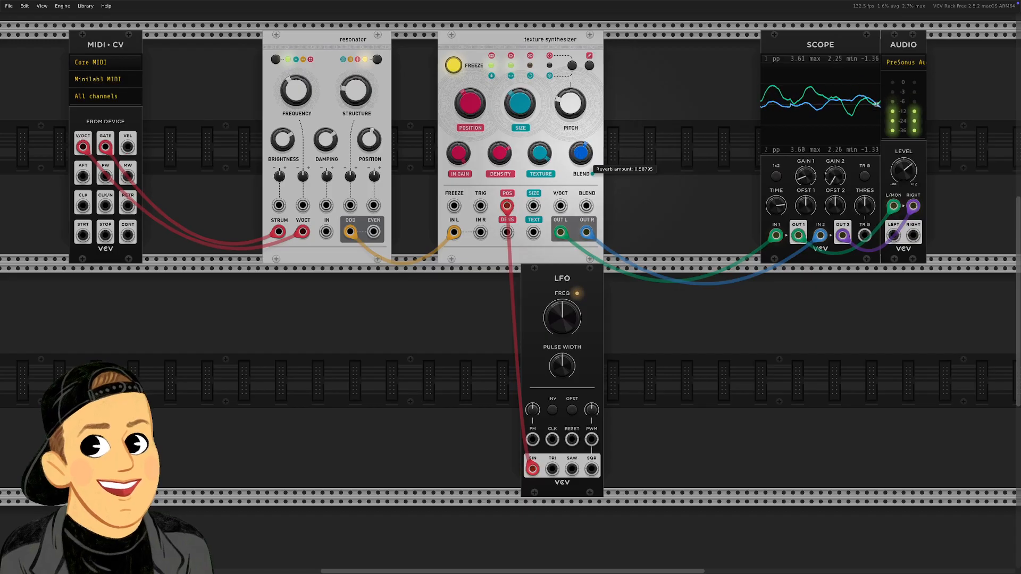
Lower the reverb amount to 0, cycle the Blend control to feedback, and lower the feedback amount.
left_click_drag(583, 151, 583, 218)
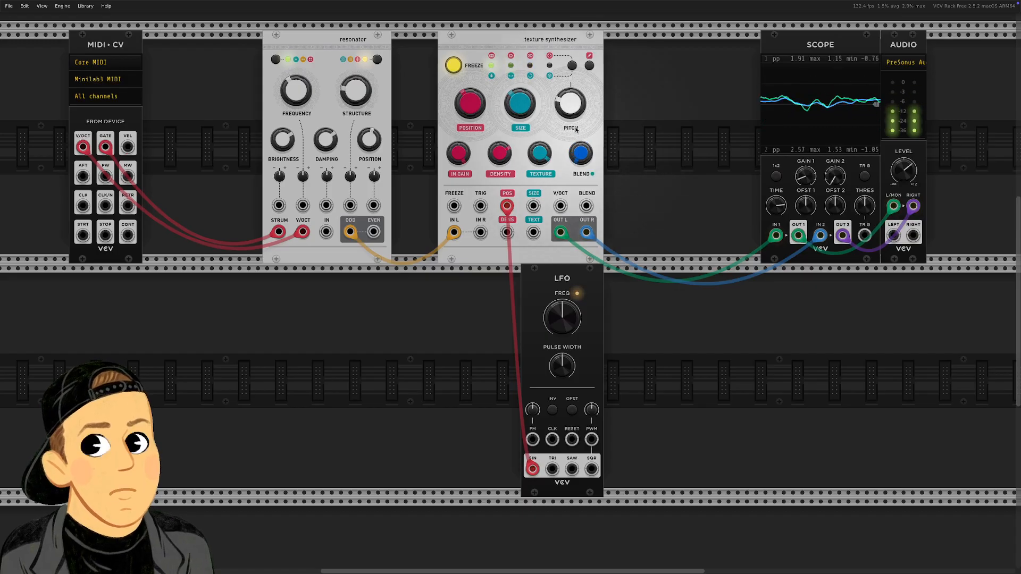
left_click(572, 68)
left_click(572, 67)
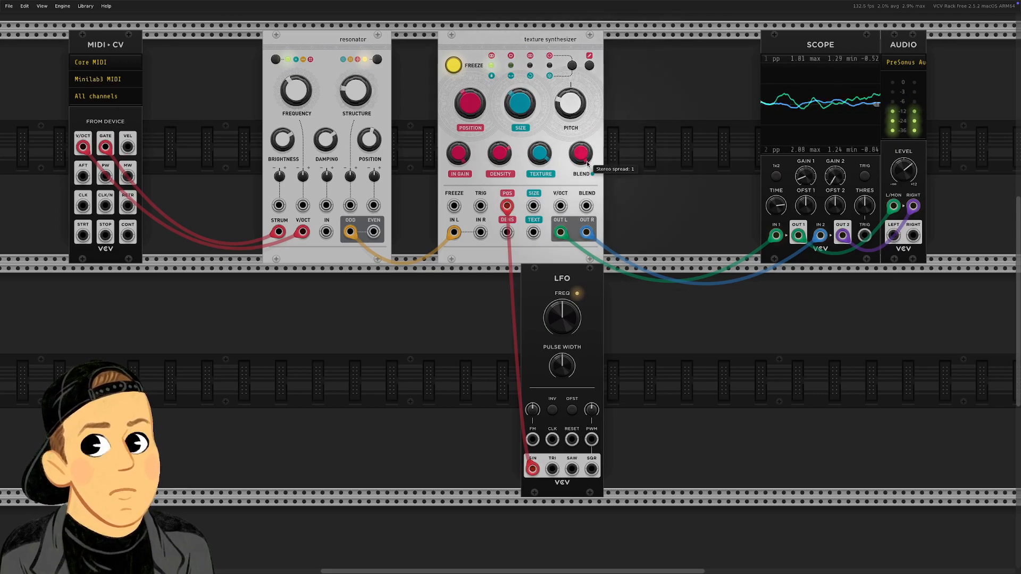
mouse_move(582, 151)
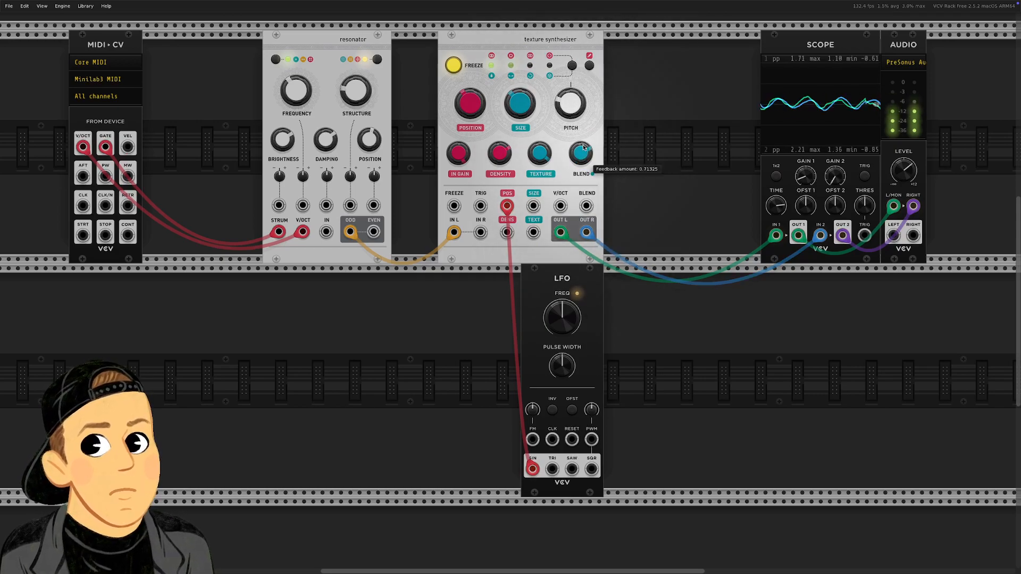
left_click_drag(580, 153, 580, 202)
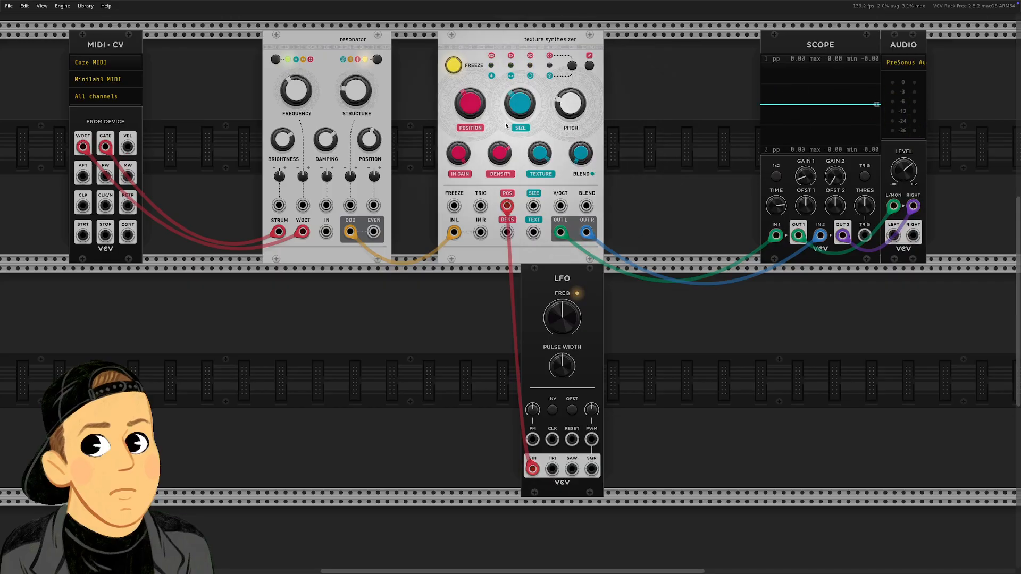
Raise the texture synthesizer's Density to about 0.99 and slow the LFO to about 0.31 Hz.
left_click_drag(490, 151, 490, 132)
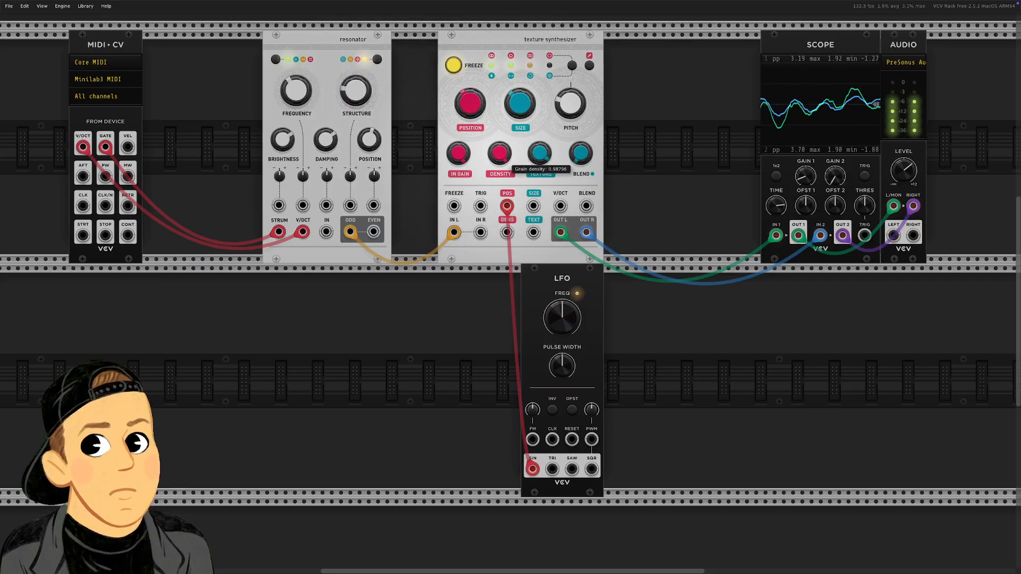
left_click_drag(489, 131, 490, 130)
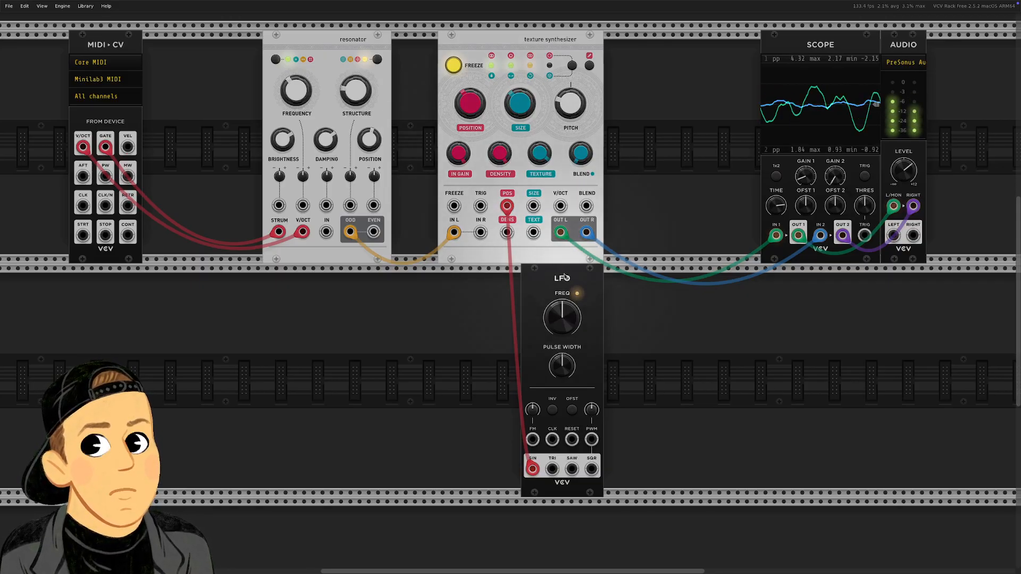
left_click_drag(571, 327, 571, 404)
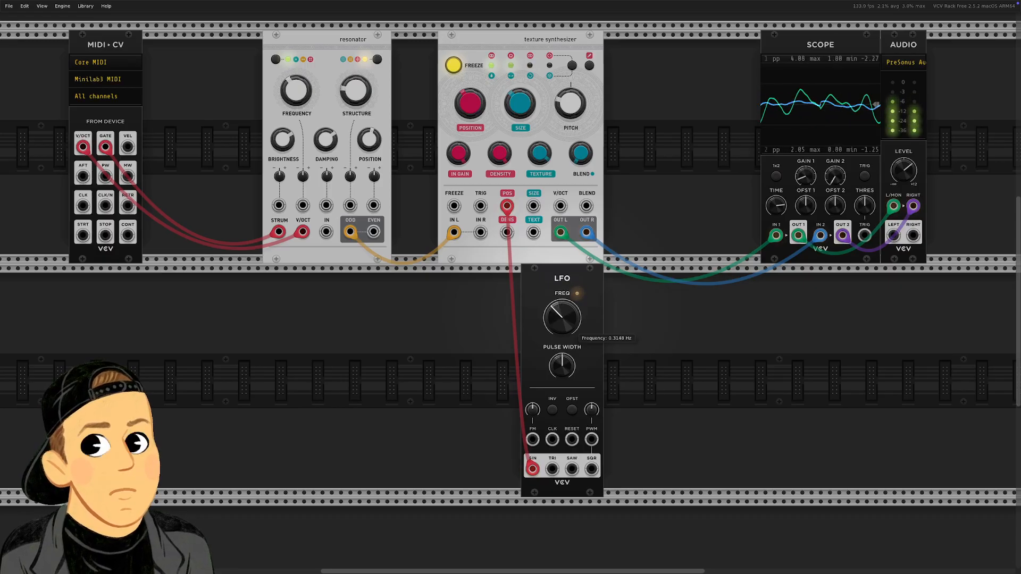
Try the LFO with a unipolar offset at about 0.02 Hz, and return it to its default frequency and bipolar output.
left_click(571, 409)
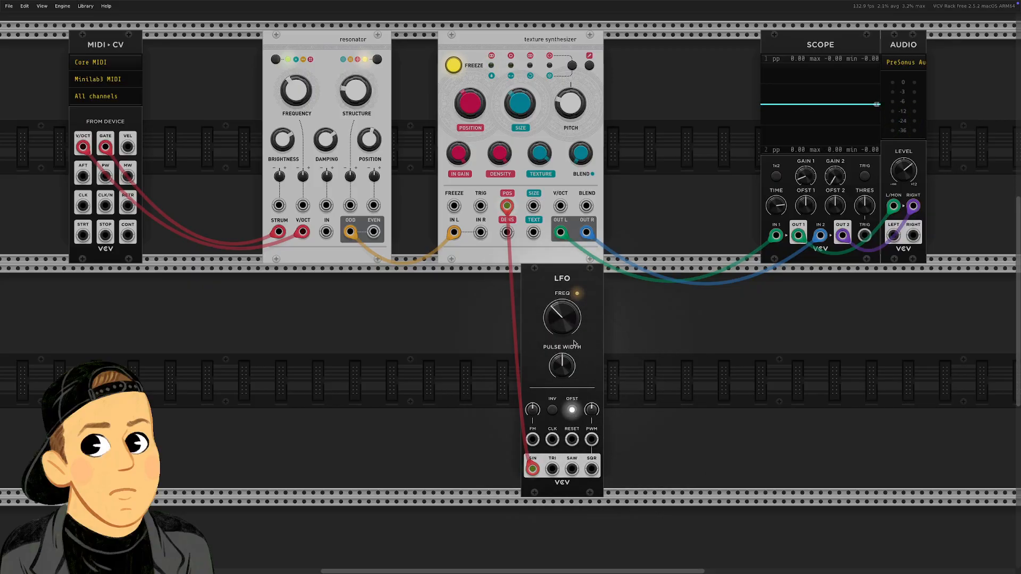
mouse_move(560, 333)
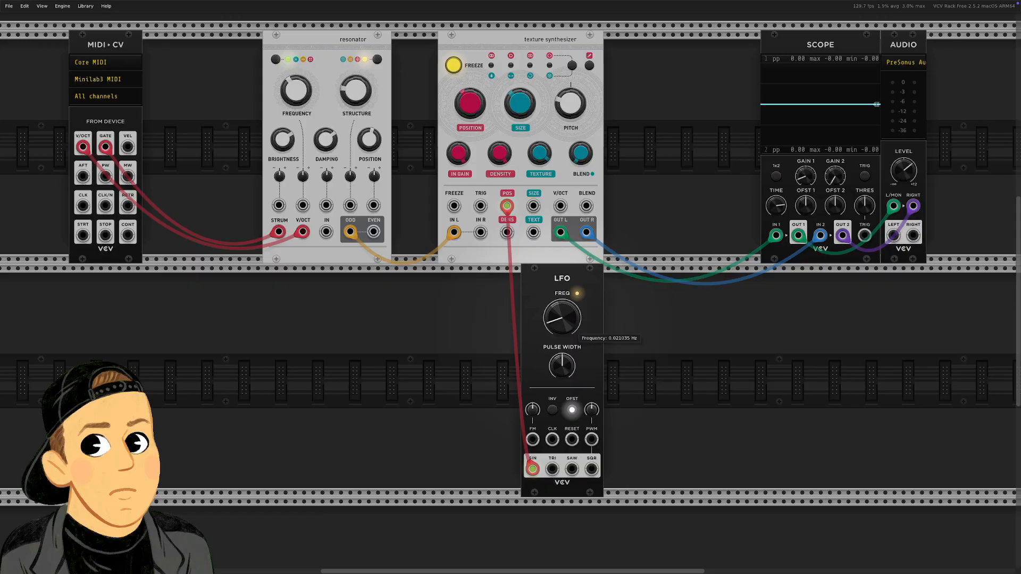
left_click_drag(562, 318, 562, 312)
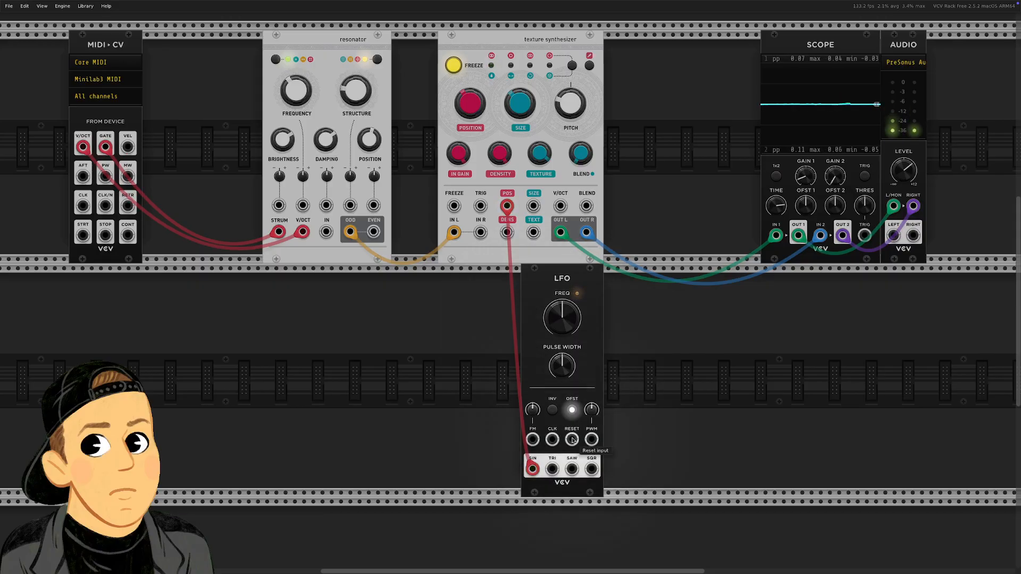
left_click(572, 409)
Invert the LFO with its offset set to unipolar and lower its frequency to about 0.32 Hz.
left_click(552, 410)
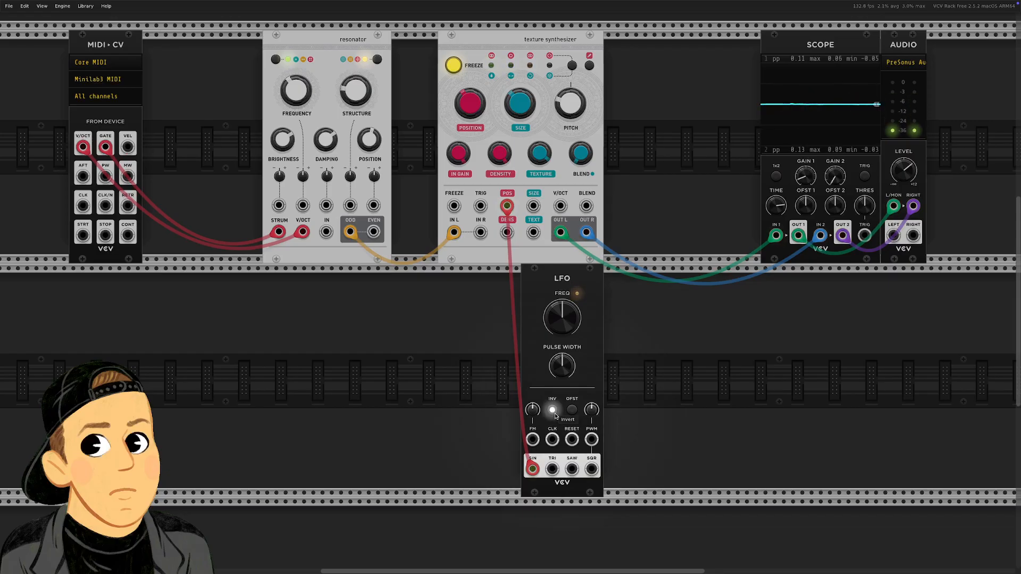
left_click(572, 410)
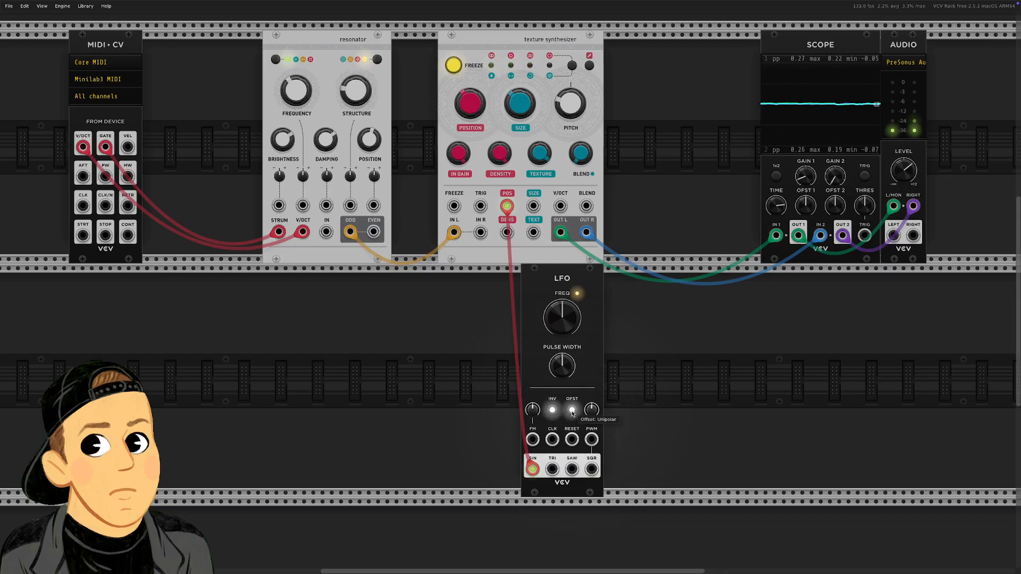
left_click_drag(573, 332, 573, 325)
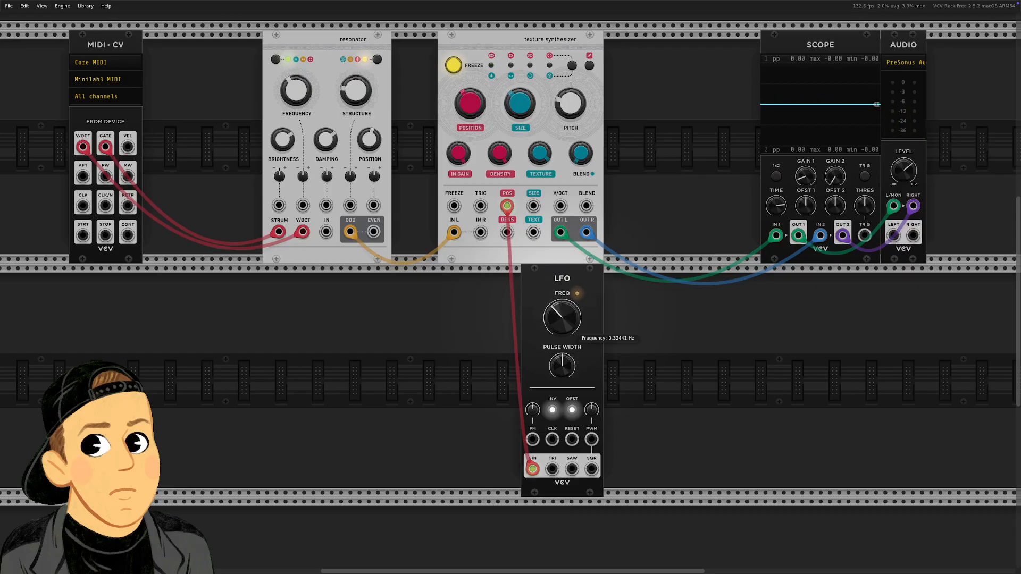
Return the LFO to bipolar output and move the position modulation cable from its sine to its triangle output.
left_click(571, 410)
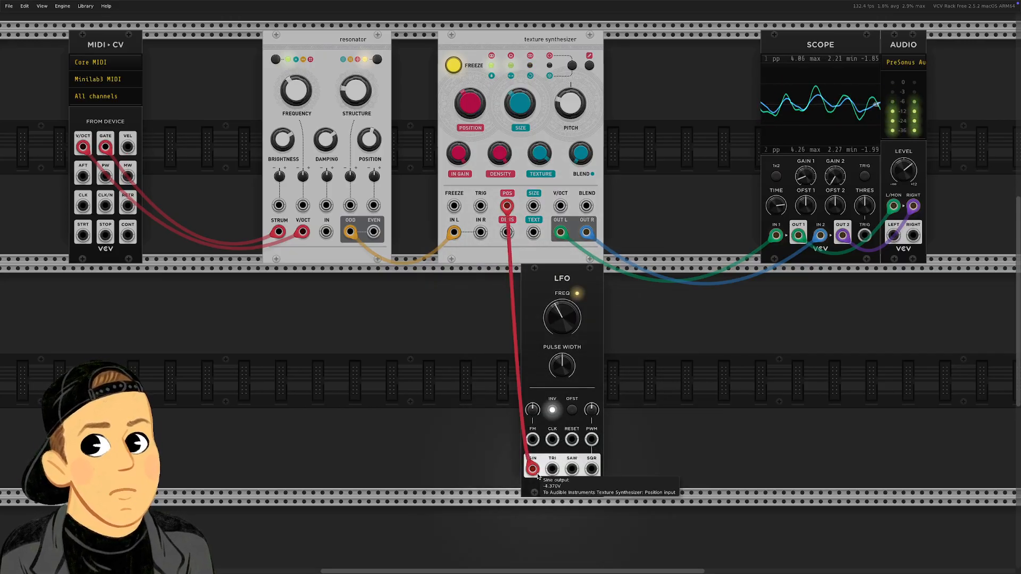
left_click_drag(538, 475, 552, 468)
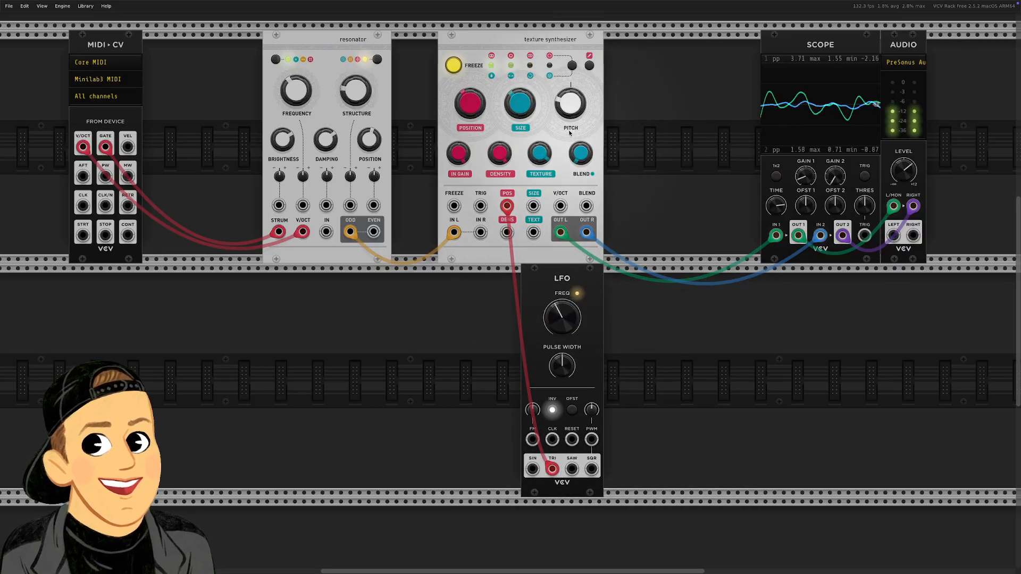
Readjust the texture synthesizer's feedback, raise its reverb amount from zero, and switch the Blend control to dry/wet.
left_click_drag(580, 154, 581, 35)
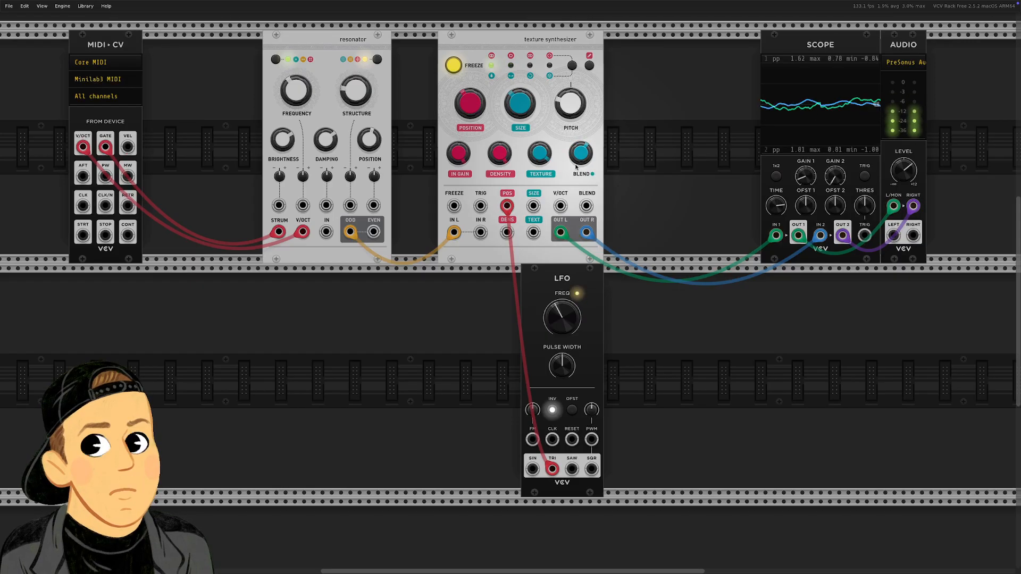
left_click(572, 66)
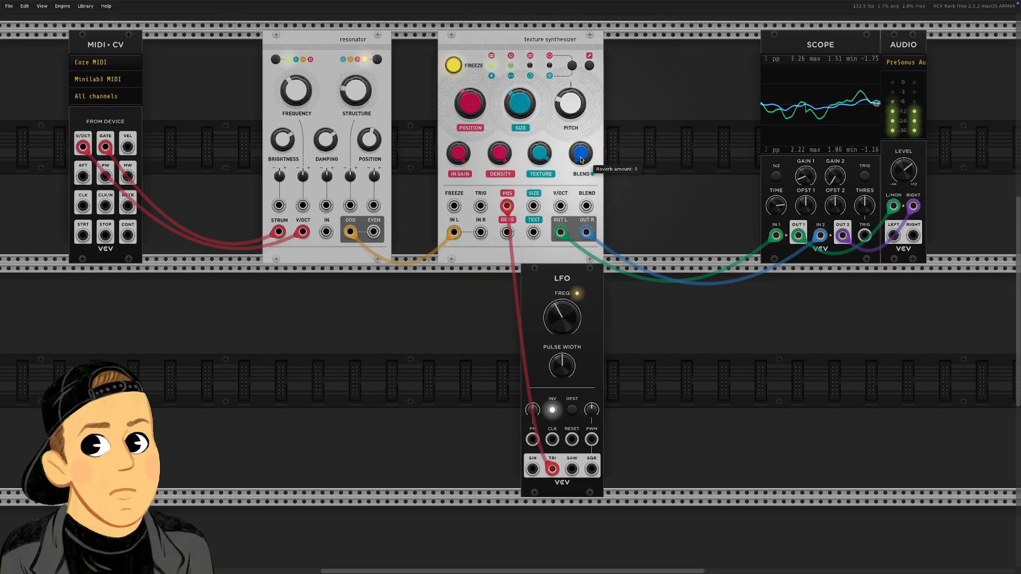
left_click_drag(580, 154, 580, 119)
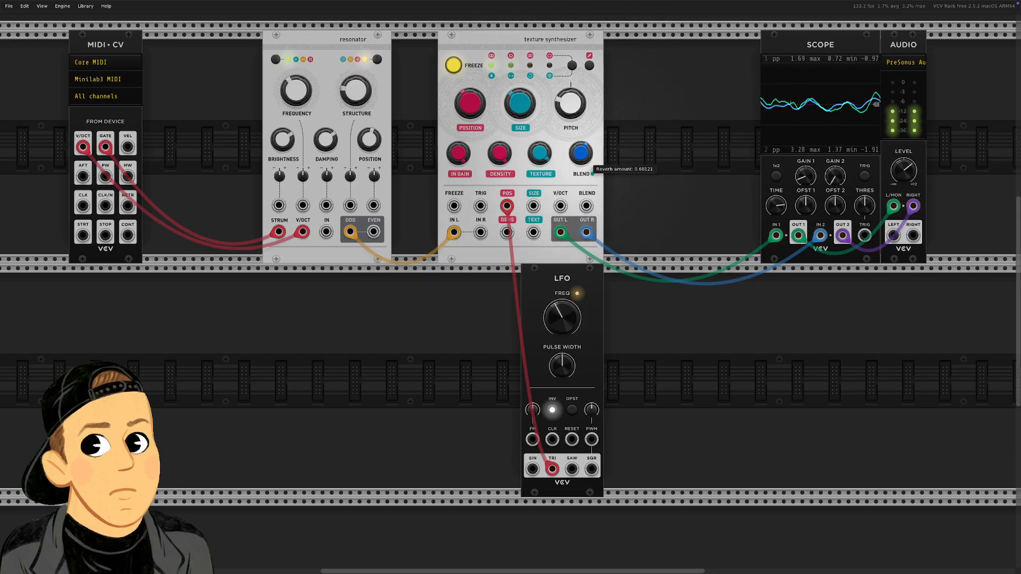
left_click(572, 66)
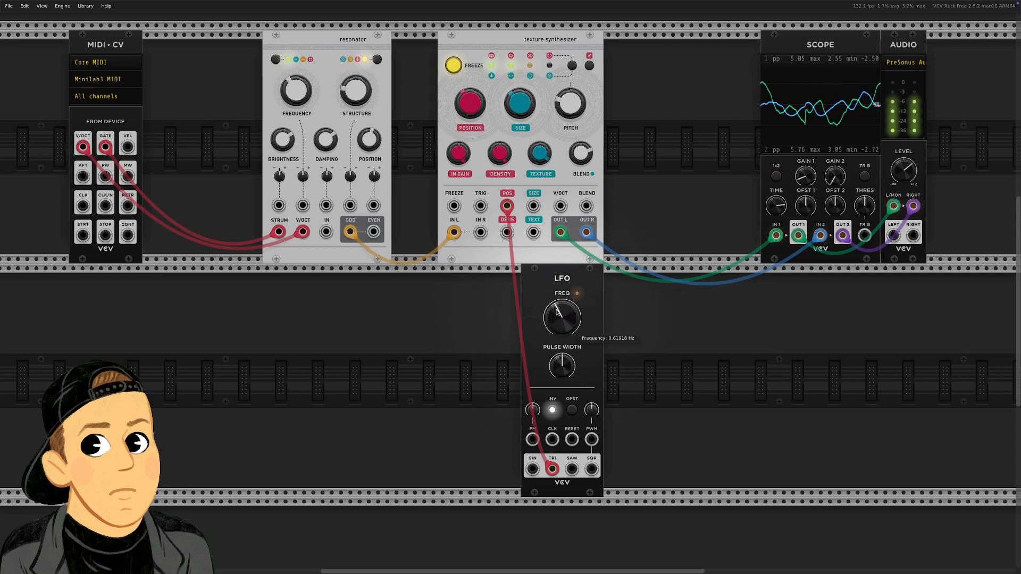
Slow the LFO to about 0.12 Hz and raise its frequency slightly again.
left_click_drag(562, 318, 562, 327)
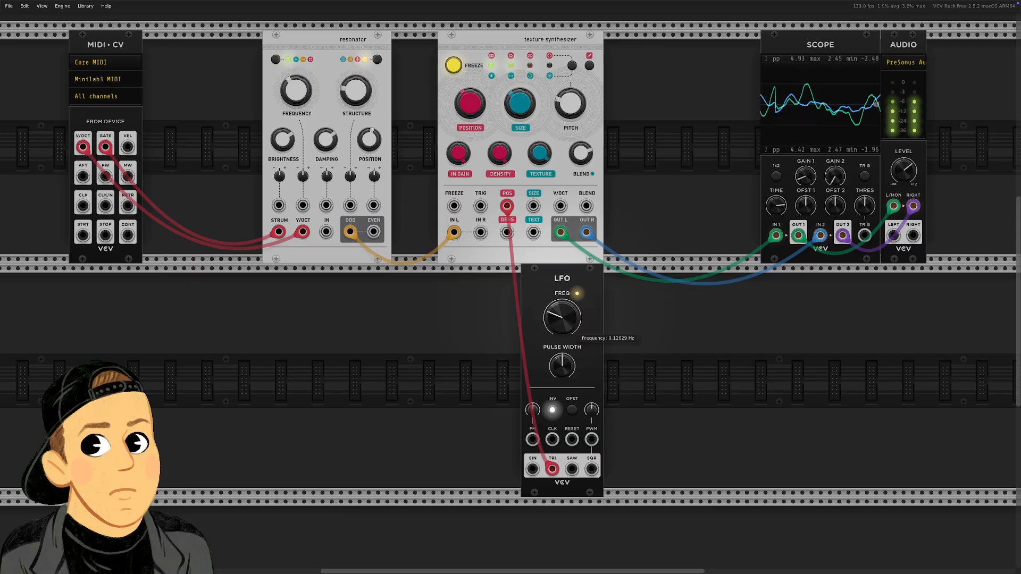
left_click_drag(562, 326, 561, 319)
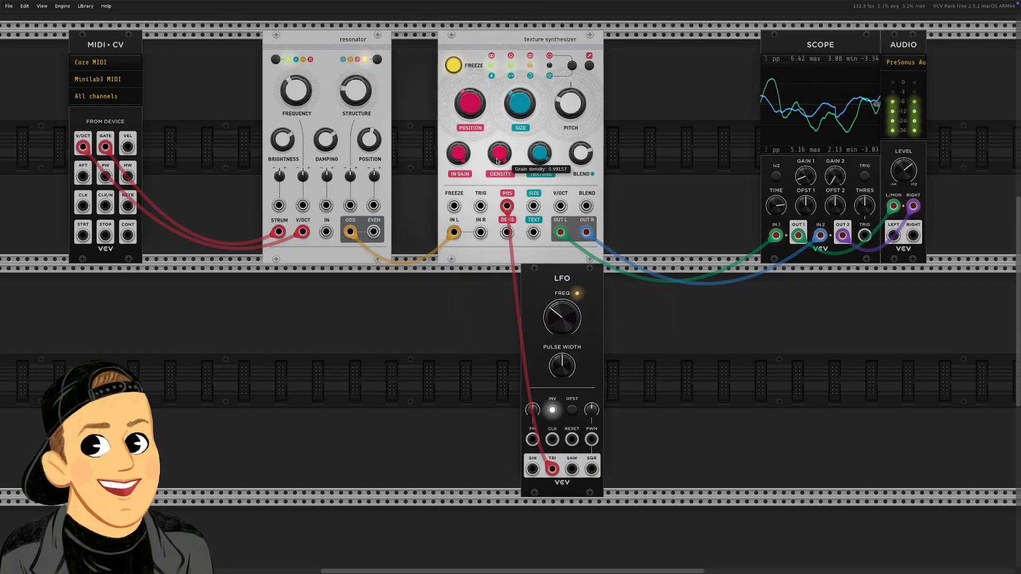
Lower the texture synthesizer's Density to about 0.76 and readjust its Size and Texture.
left_click_drag(500, 154, 500, 178)
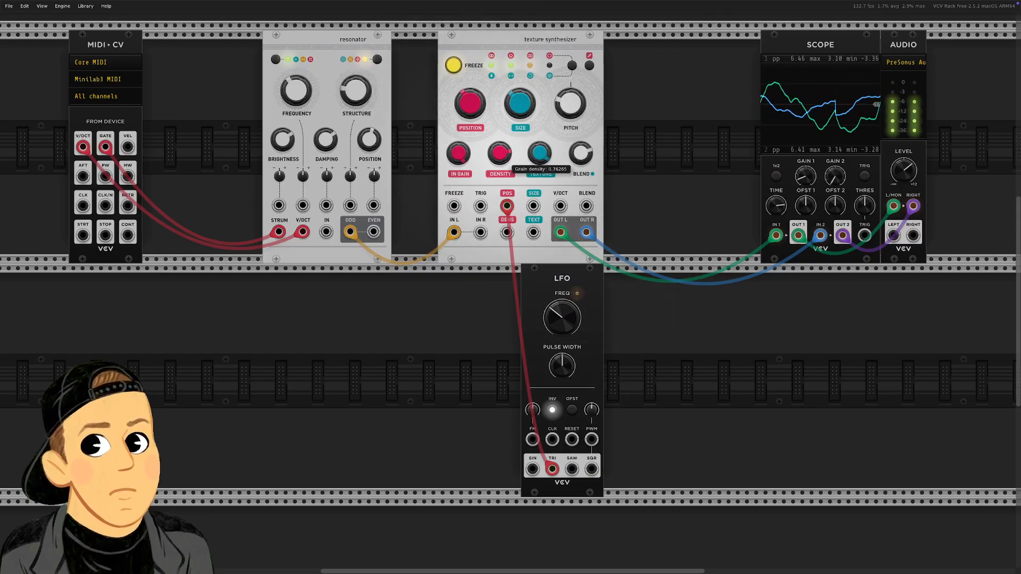
left_click_drag(519, 103, 519, 98)
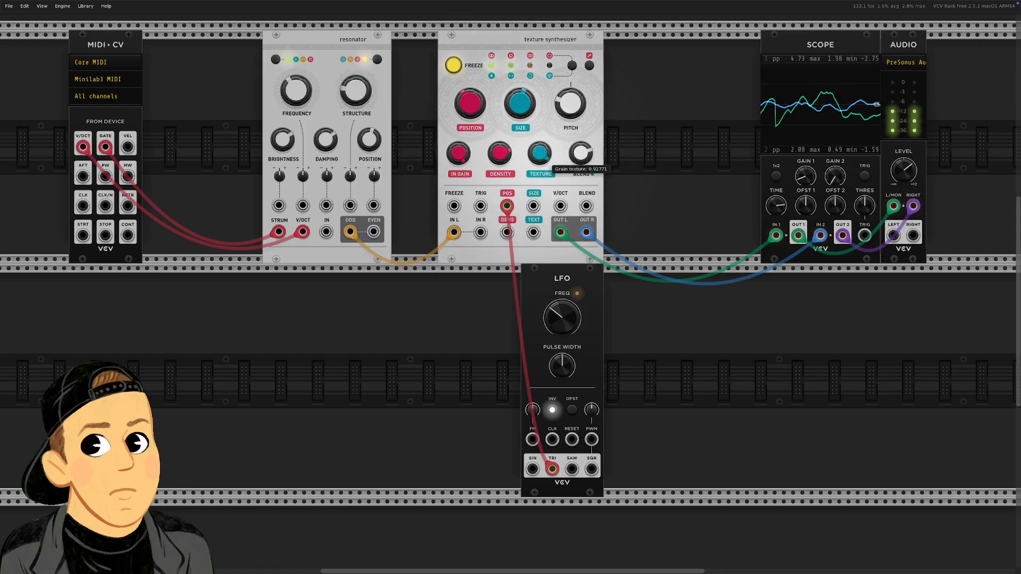
left_click_drag(539, 153, 539, 155)
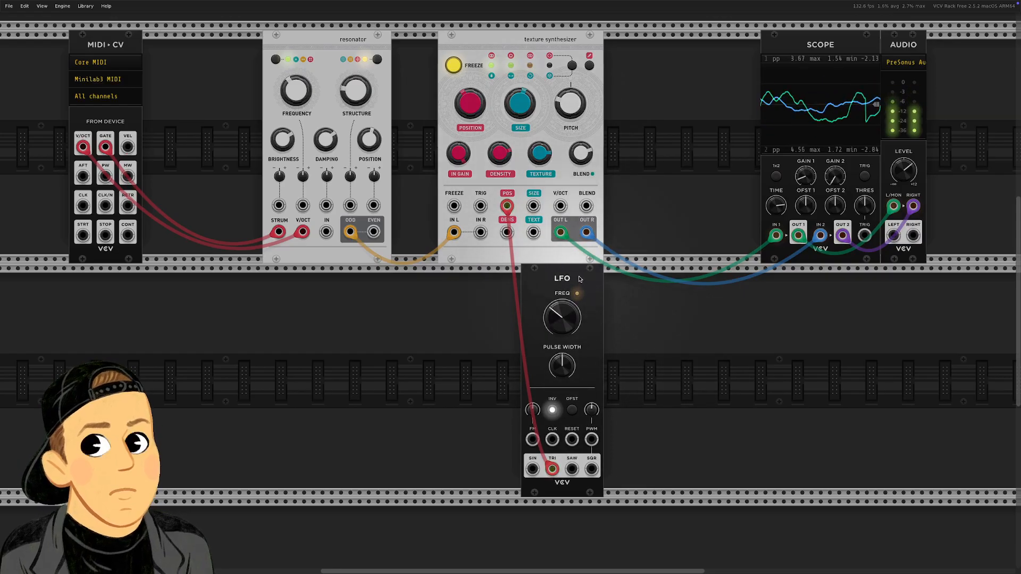
Shift the LFO slightly, add a second LFO beside it, and place the new one with a gap between them.
left_click_drag(580, 278, 567, 280)
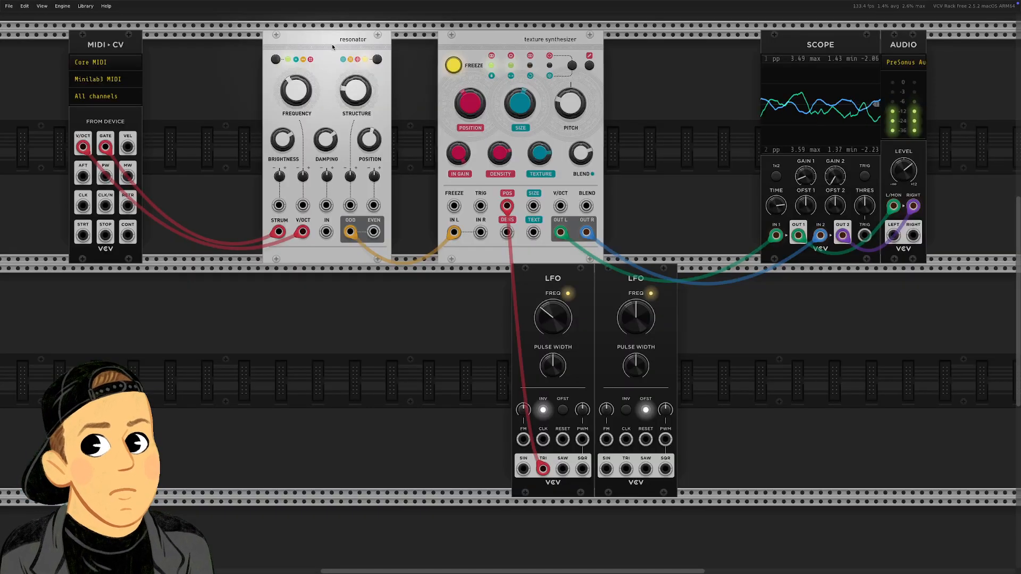
left_click_drag(644, 384, 700, 385)
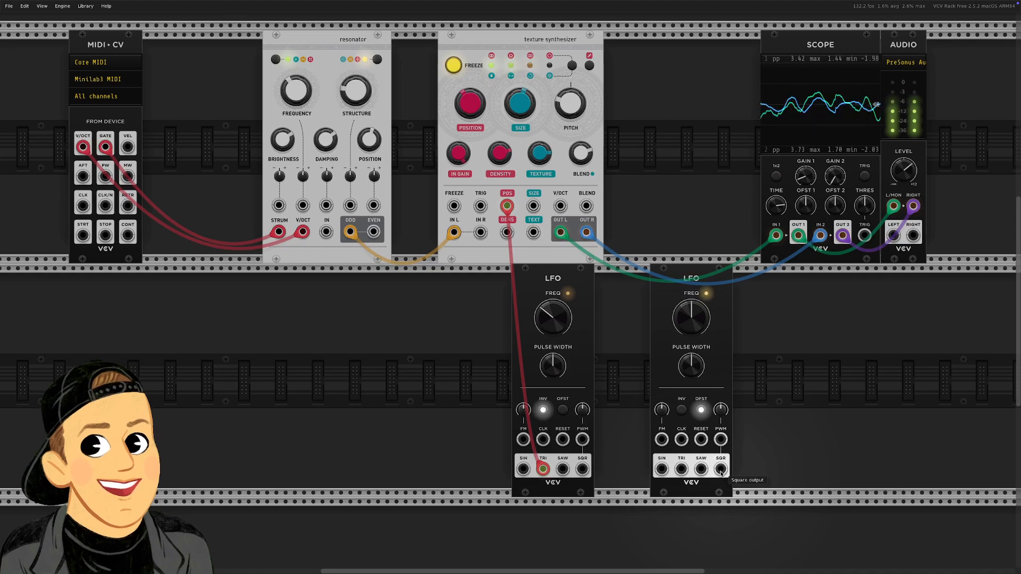
Patch the second LFO's sine output to the texture synthesizer's Density input, switch the LFO from offset to inverted, and slow its frequency.
left_click_drag(667, 472, 508, 234)
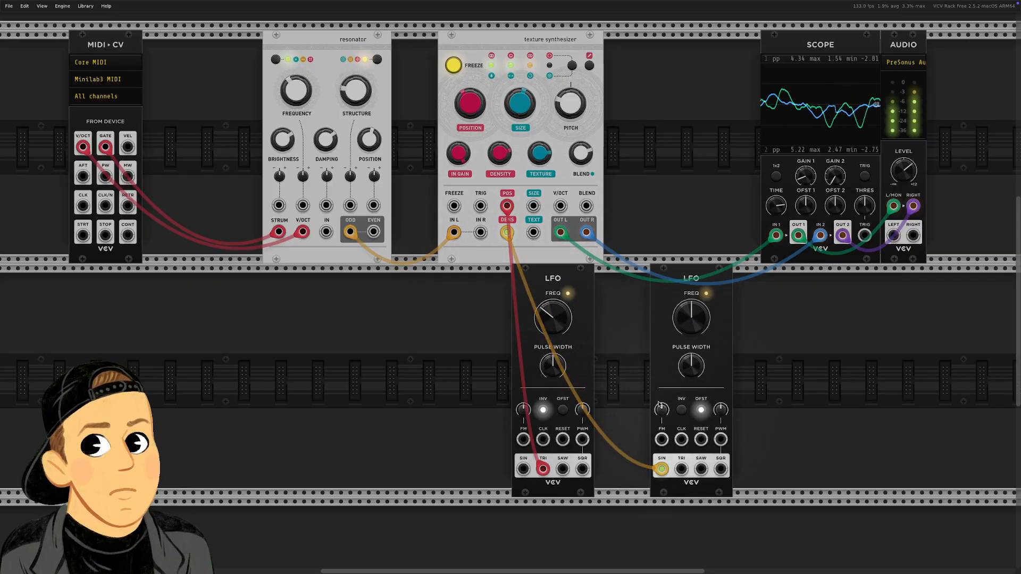
left_click(700, 409)
left_click(681, 409)
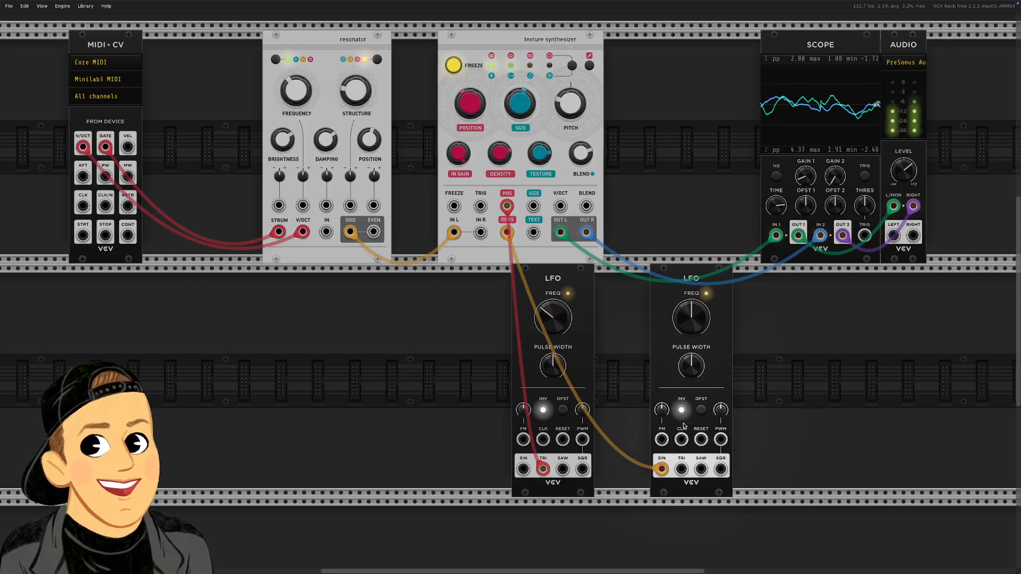
mouse_move(691, 333)
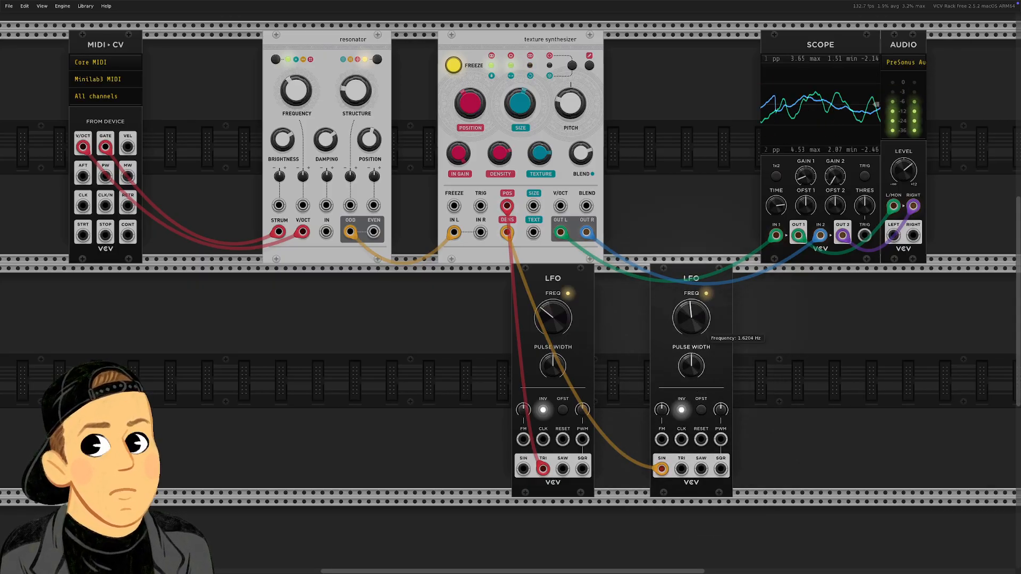
left_click_drag(691, 317, 691, 327)
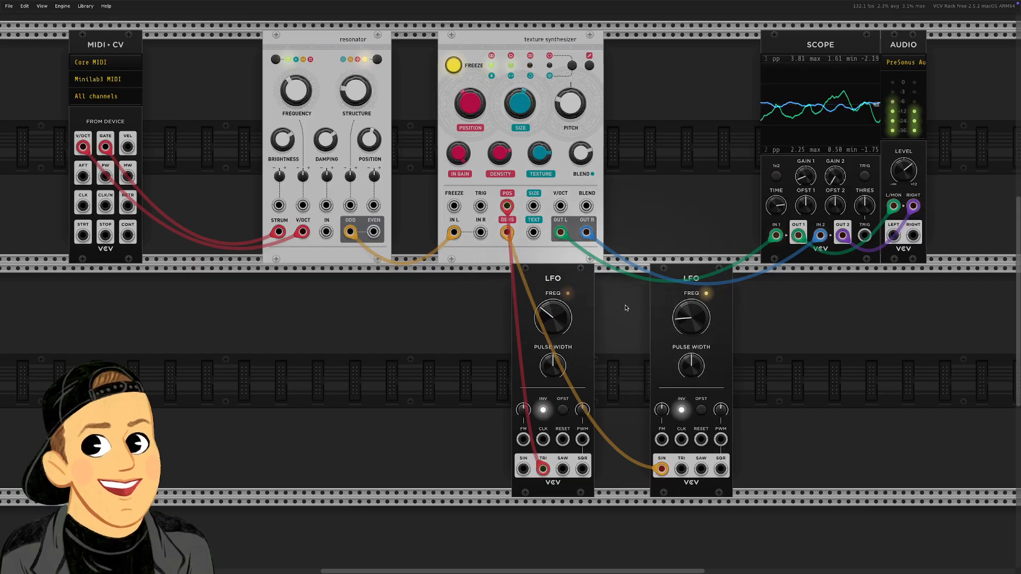
Set the texture synthesizer's stereo spread to 1 and readjust its reverb amount with the Blend control.
left_click(589, 65)
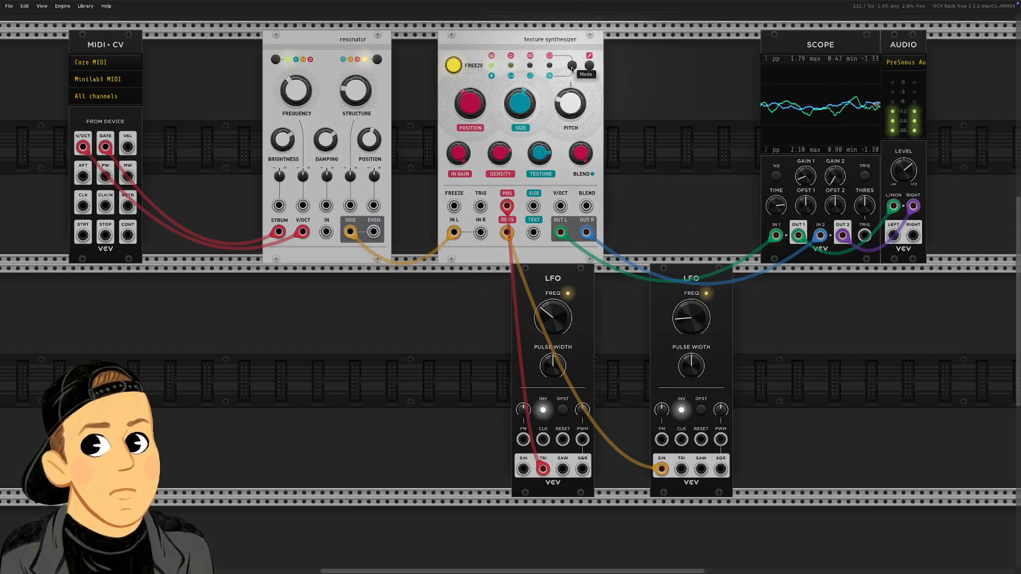
left_click_drag(584, 152, 585, 109)
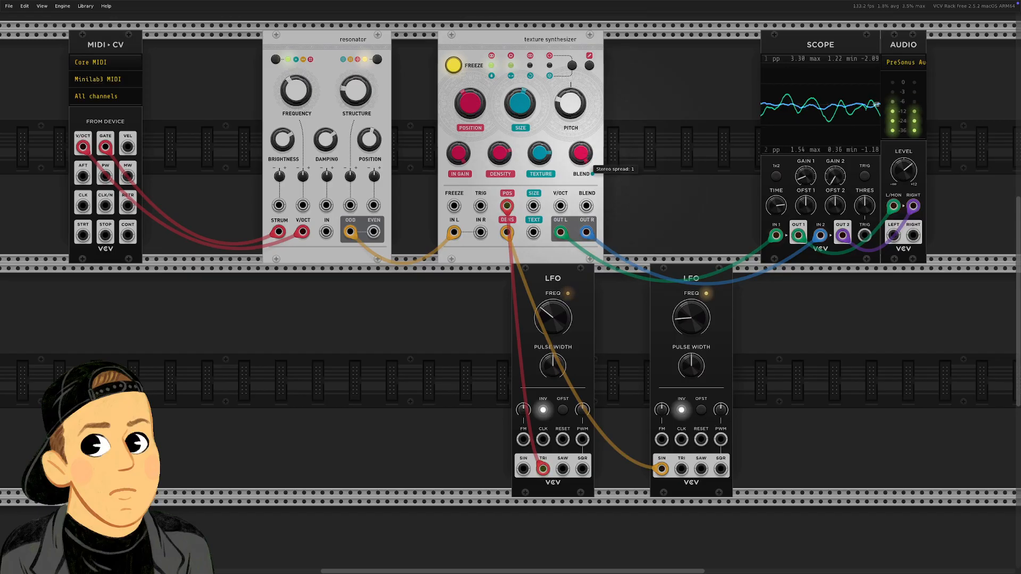
left_click(571, 66)
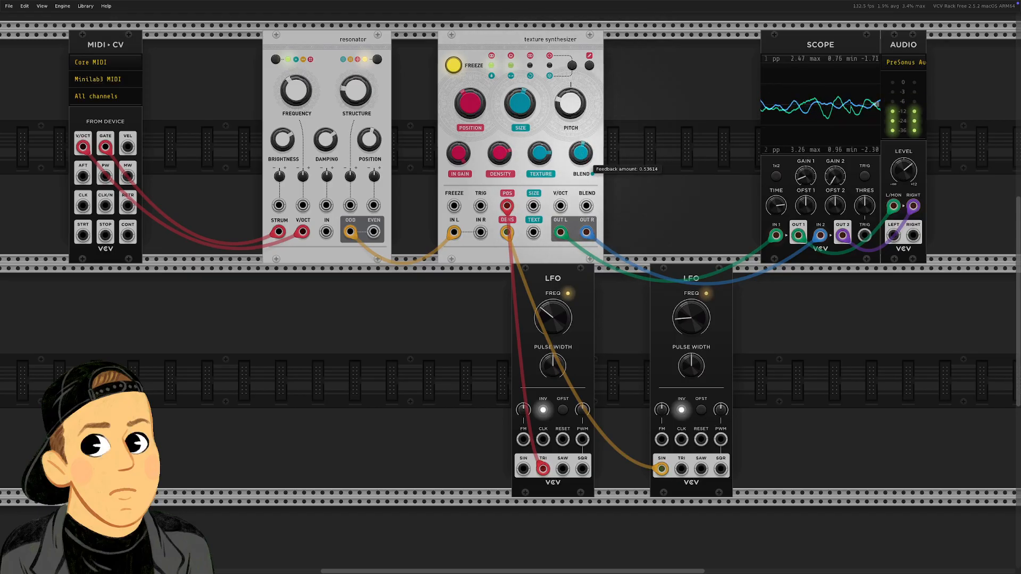
left_click(571, 66)
left_click_drag(580, 153, 580, 173)
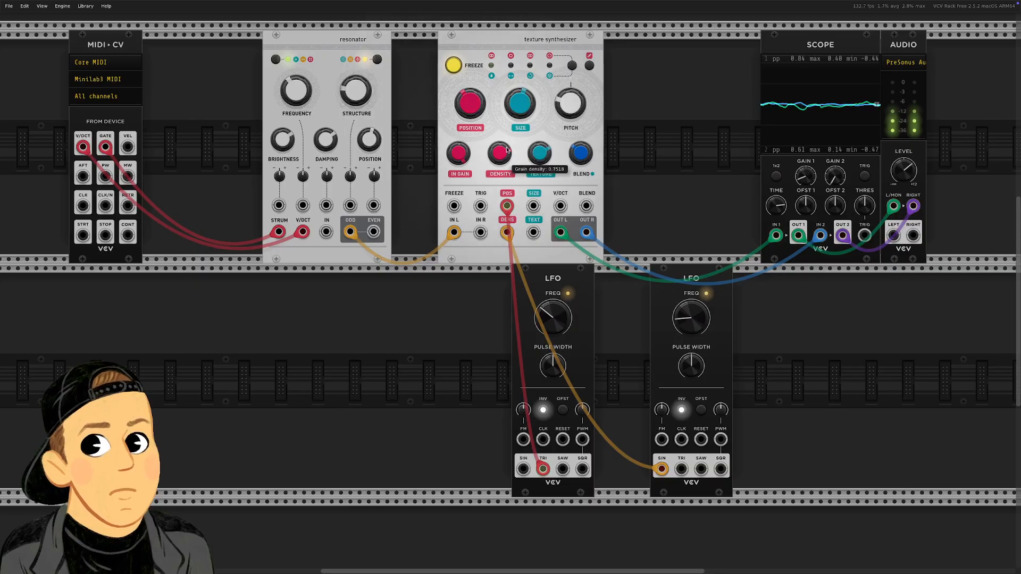
mouse_move(680, 319)
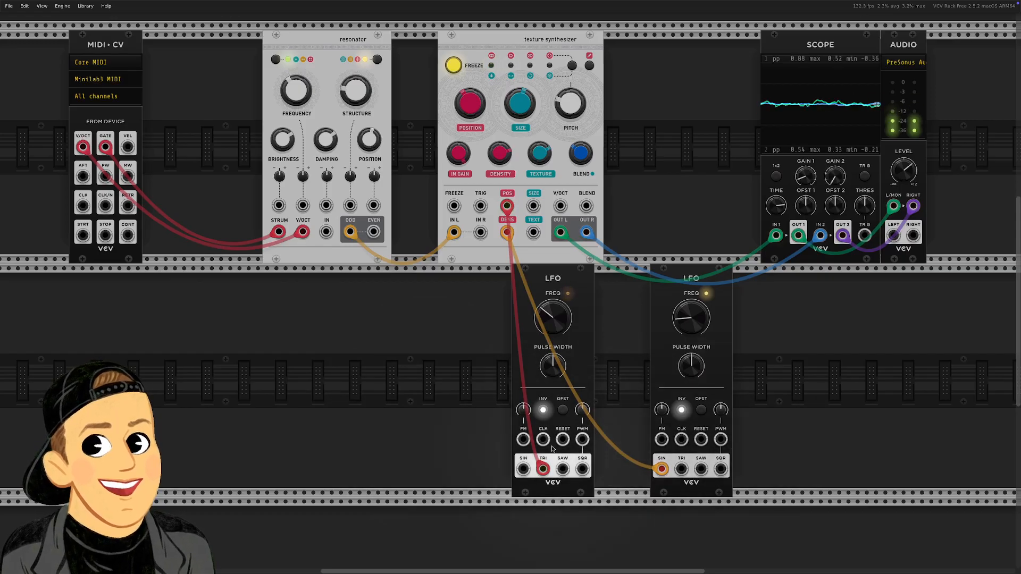
Find the SEQ 8 module with the search term "sequencer", add it, and place it directly below the resonator.
right_click(230, 334)
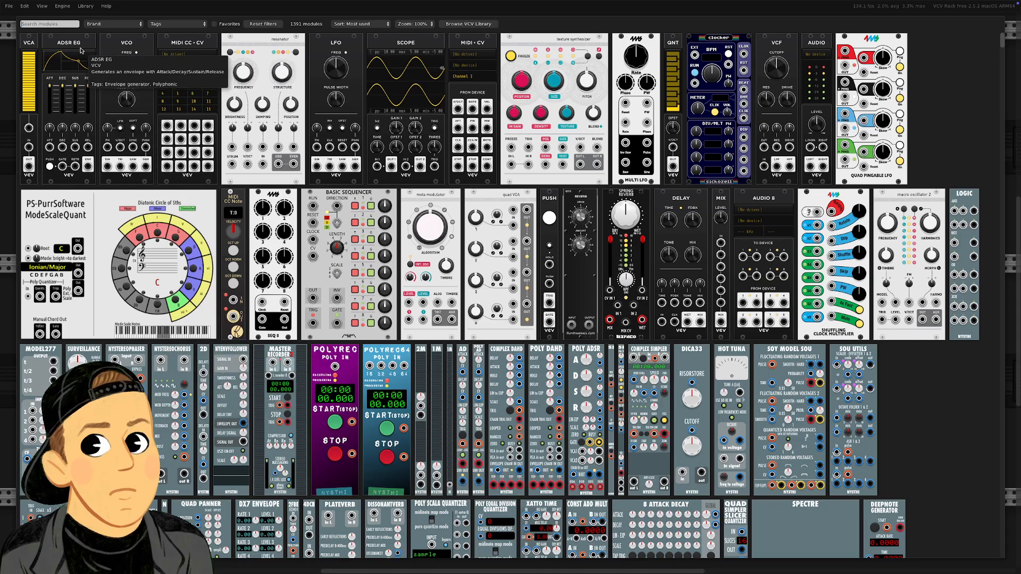
type("sequencer")
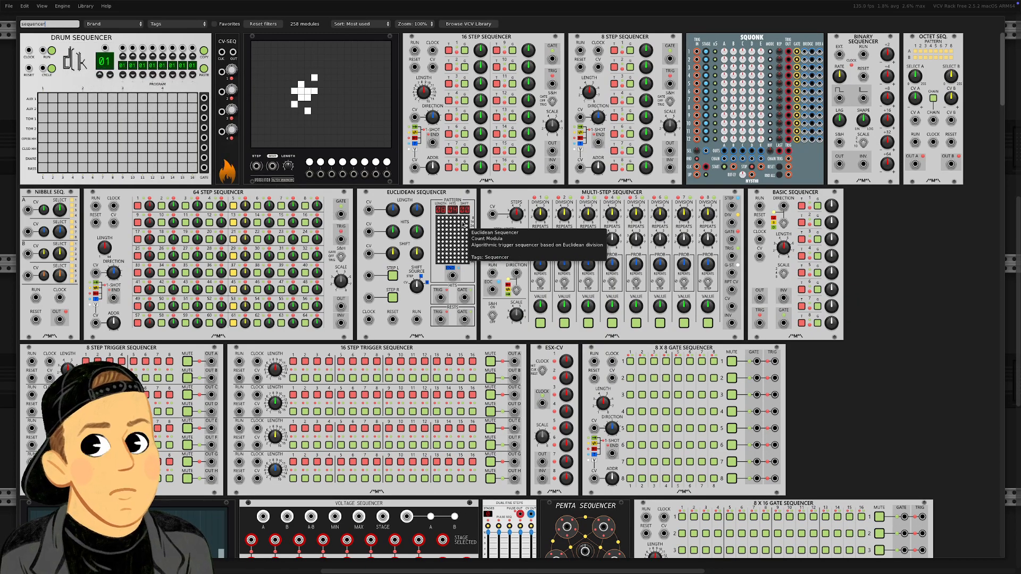
scroll(887, 336, "down", 1)
scroll(887, 336, "down", 10)
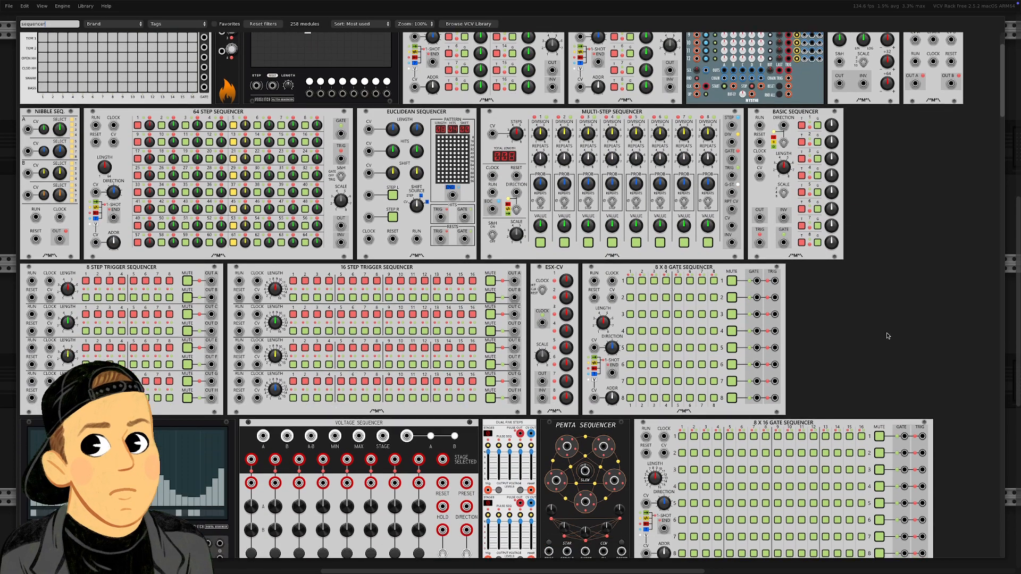
scroll(887, 336, "down", 5)
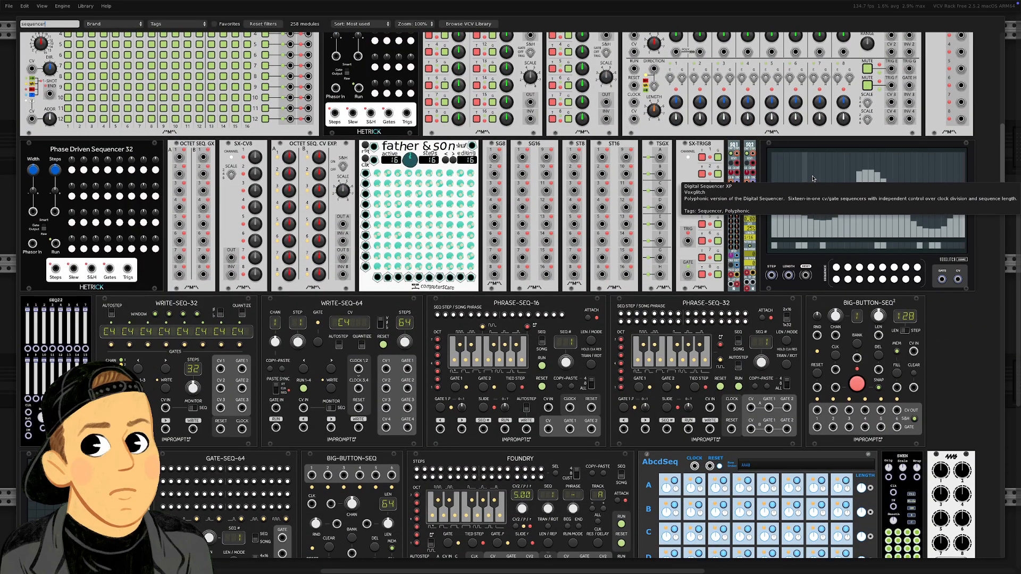
scroll(530, 355, "down", 3)
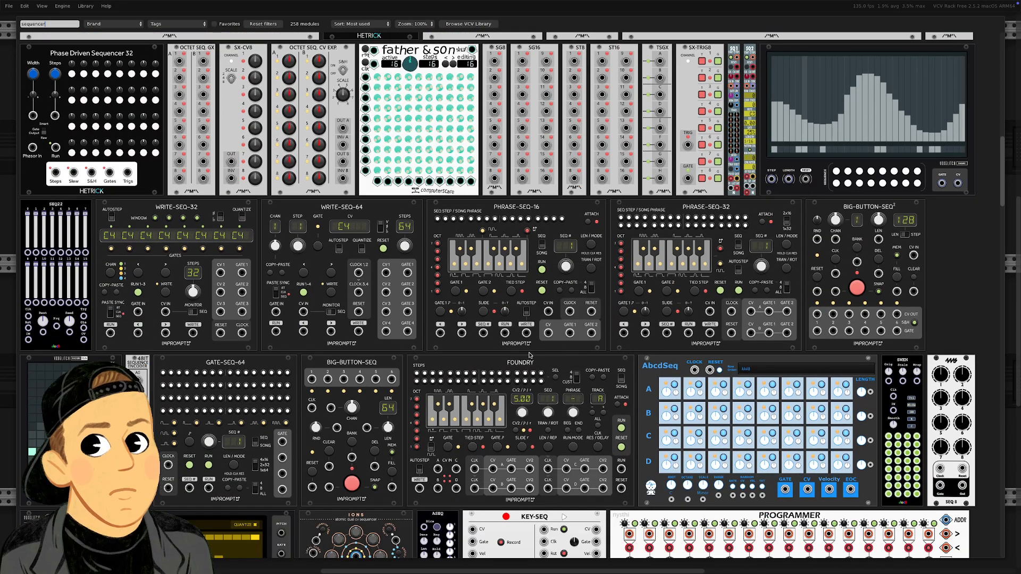
scroll(530, 355, "down", 4)
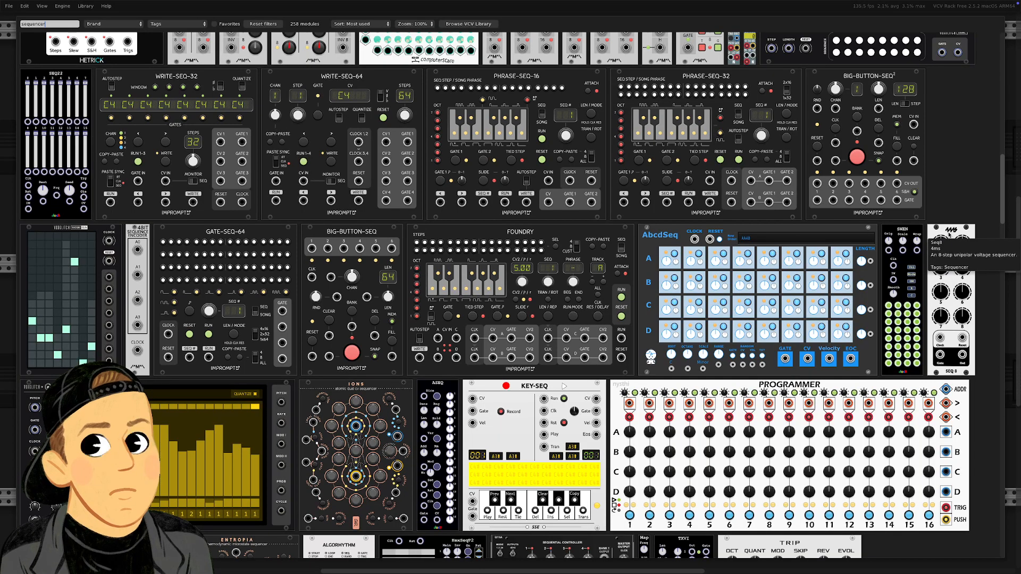
left_click(949, 234)
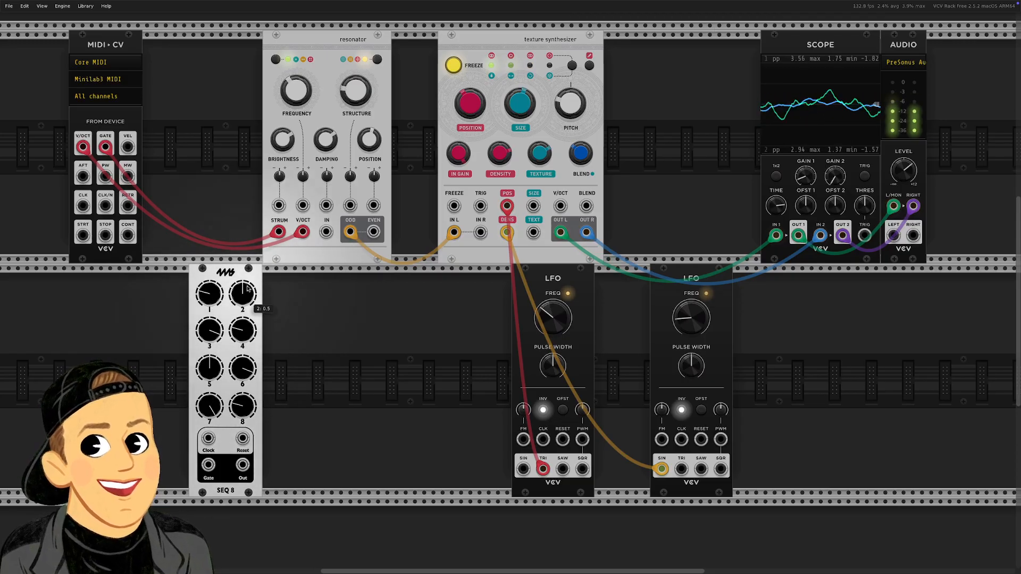
left_click_drag(211, 390, 349, 381)
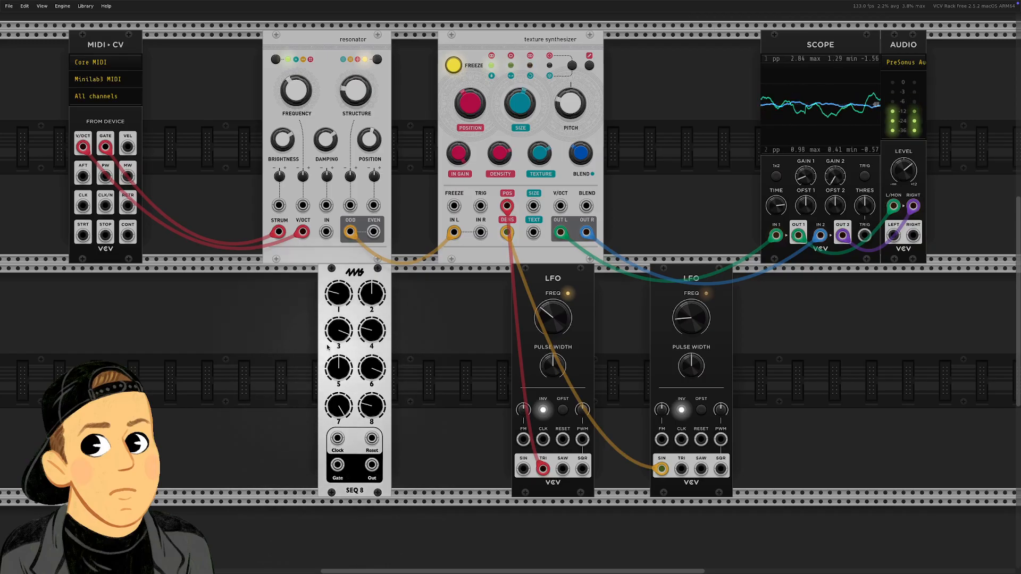
Find the GNOME module with the search term "clock", add it beside SEQ 8, and set its tempo to 120 BPM.
right_click(218, 335)
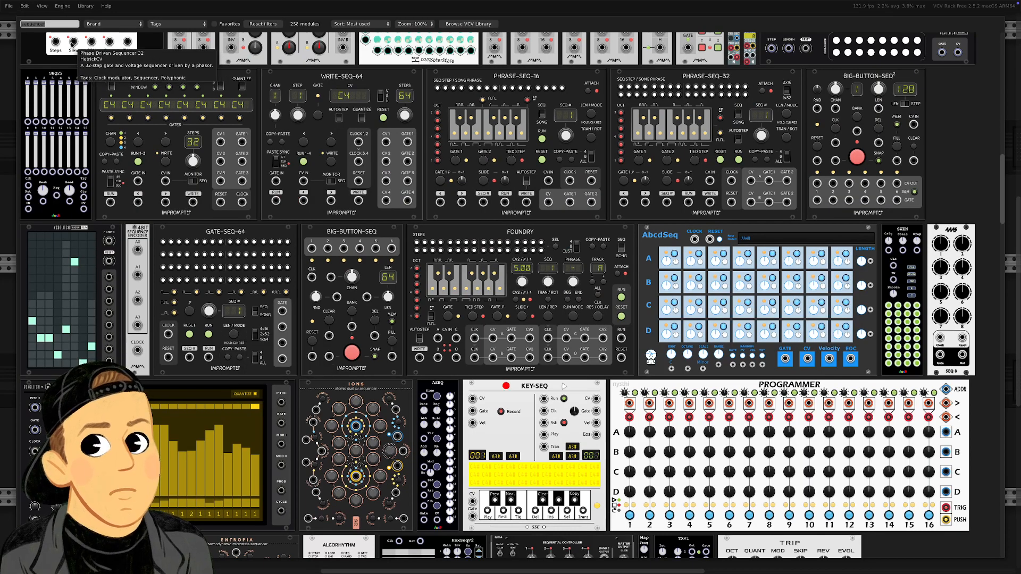
type("clock")
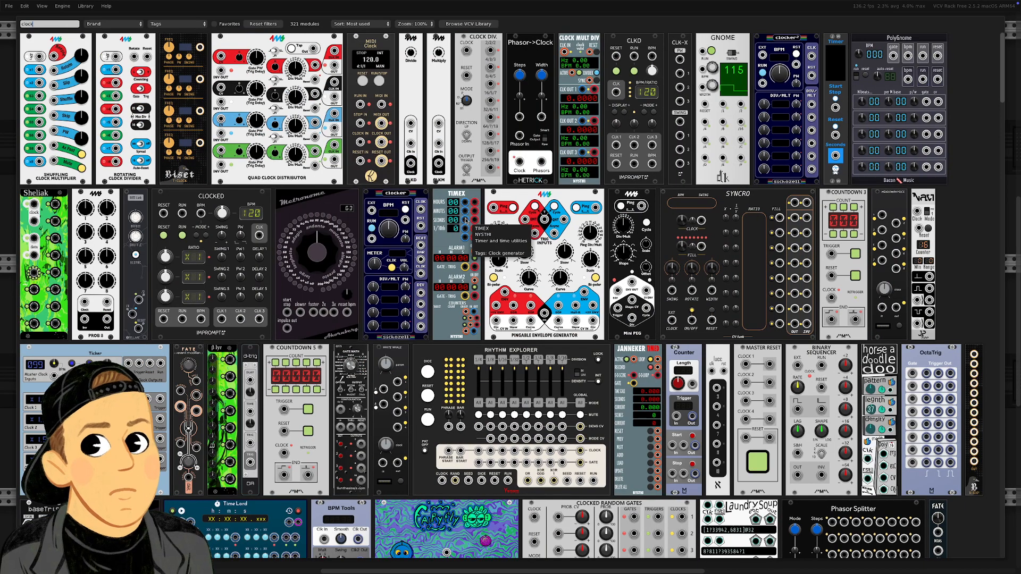
left_click(726, 64)
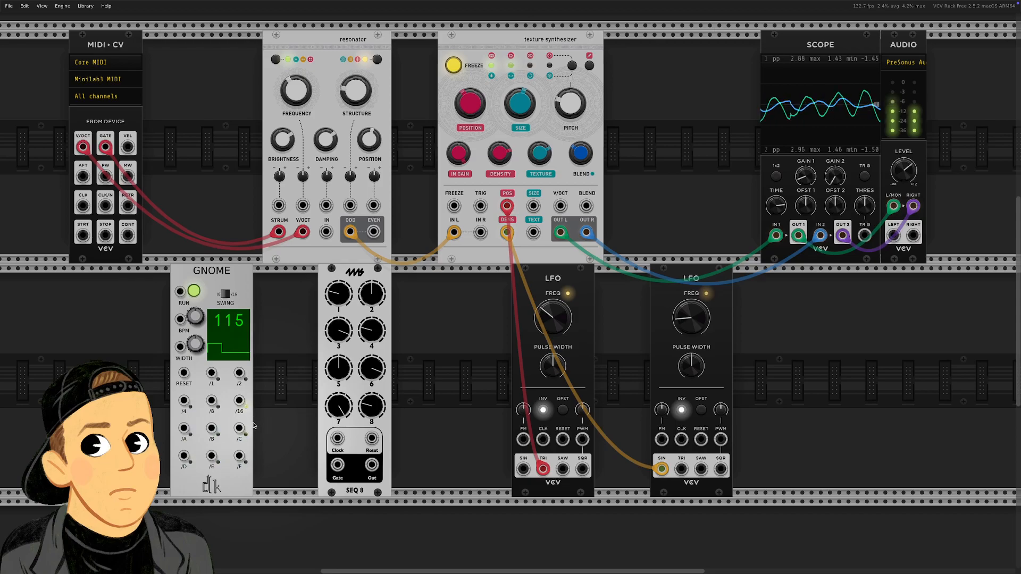
left_click_drag(195, 317, 195, 312)
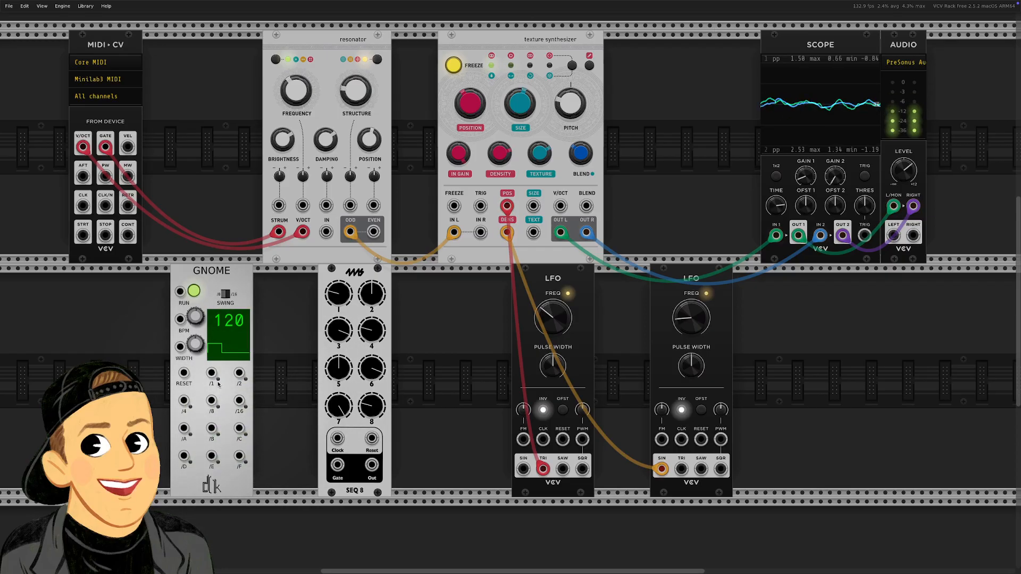
Patch GNOME's /1 output to SEQ 8's Clock and SEQ 8's Out to the first LFO's Reset, and adjust the SEQ 8 step levels.
left_click_drag(211, 373, 337, 439)
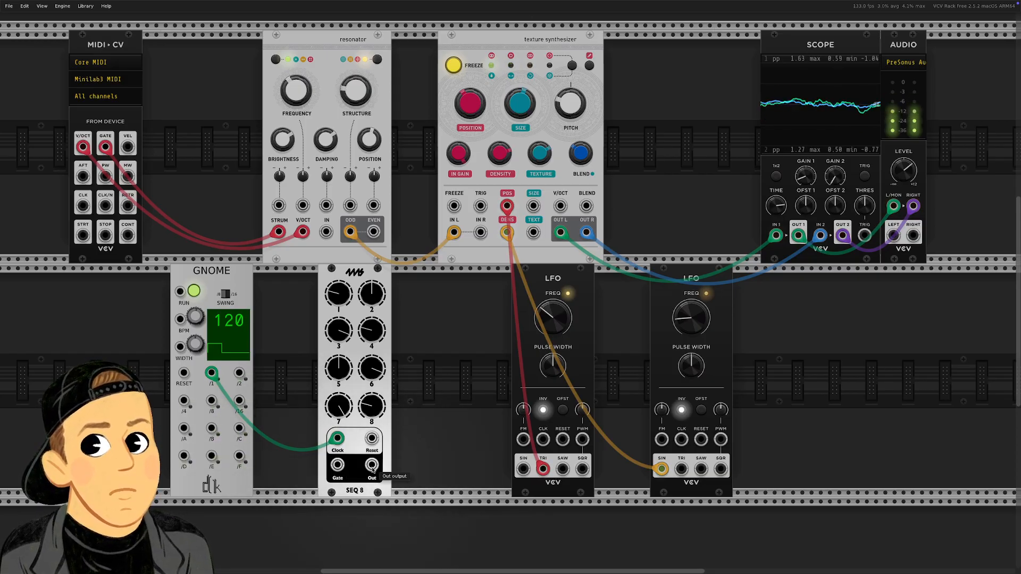
left_click_drag(372, 466, 563, 440)
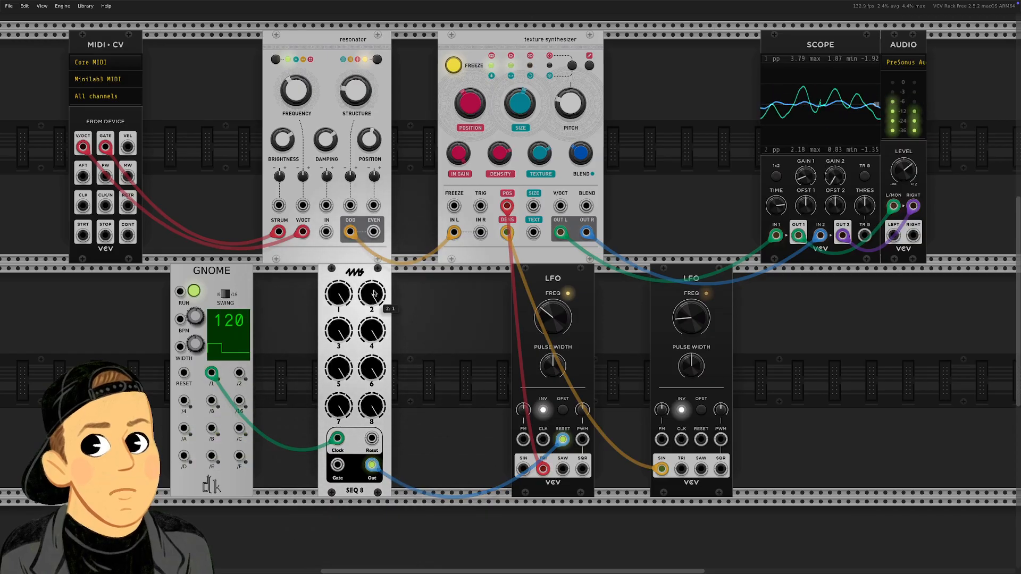
left_click_drag(378, 300, 378, 569)
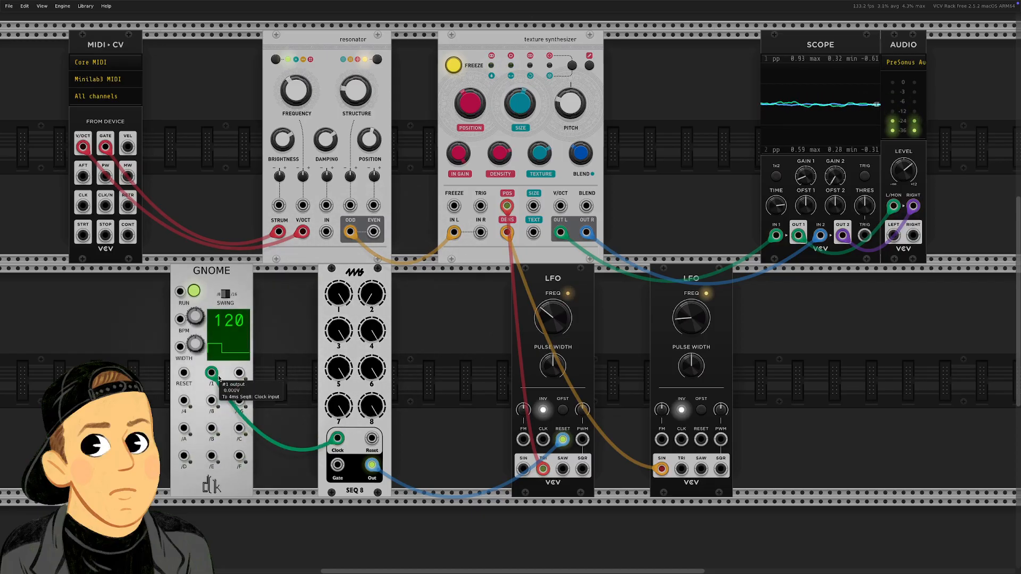
Move SEQ 8's clock cable to GNOME's /2 output and try different levels on the individual sequencer steps.
left_click_drag(213, 374, 238, 374)
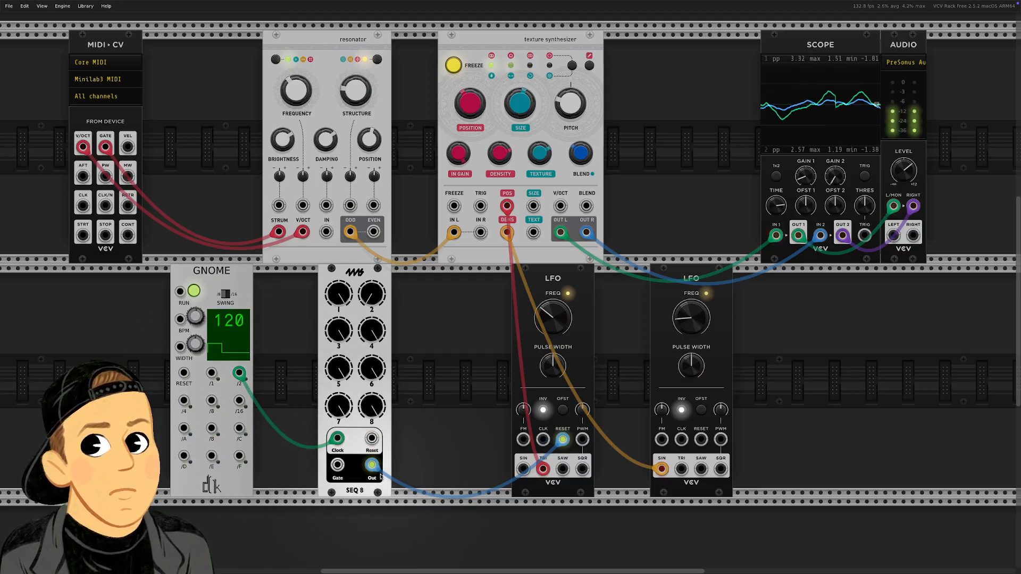
mouse_move(377, 473)
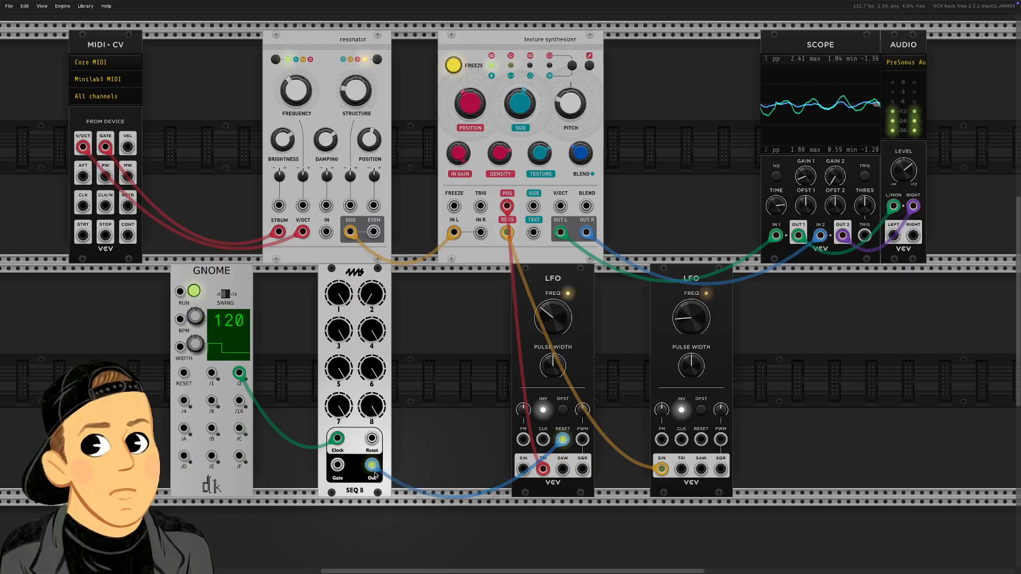
mouse_move(380, 330)
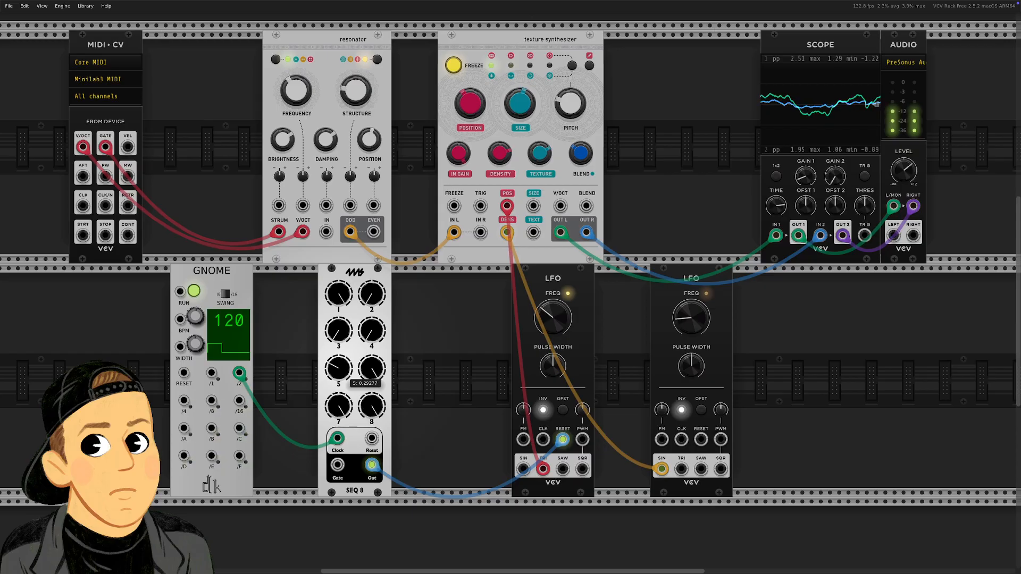
mouse_move(376, 365)
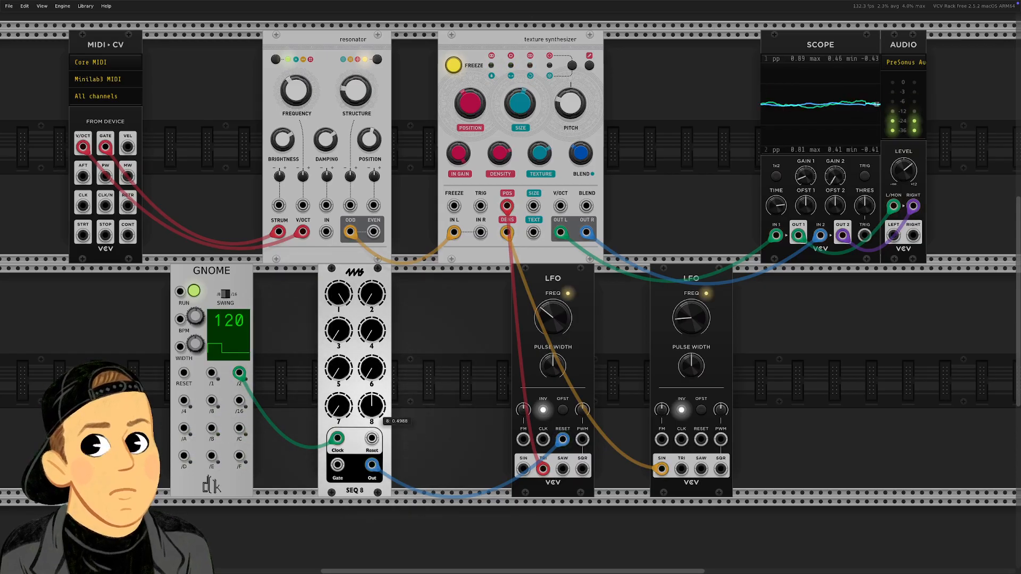
mouse_move(336, 409)
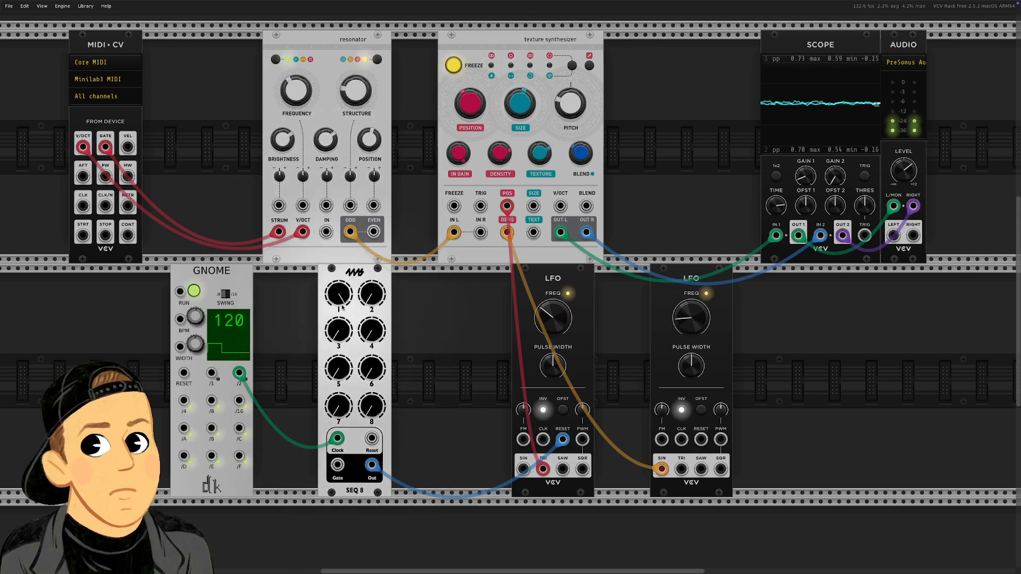
mouse_move(334, 290)
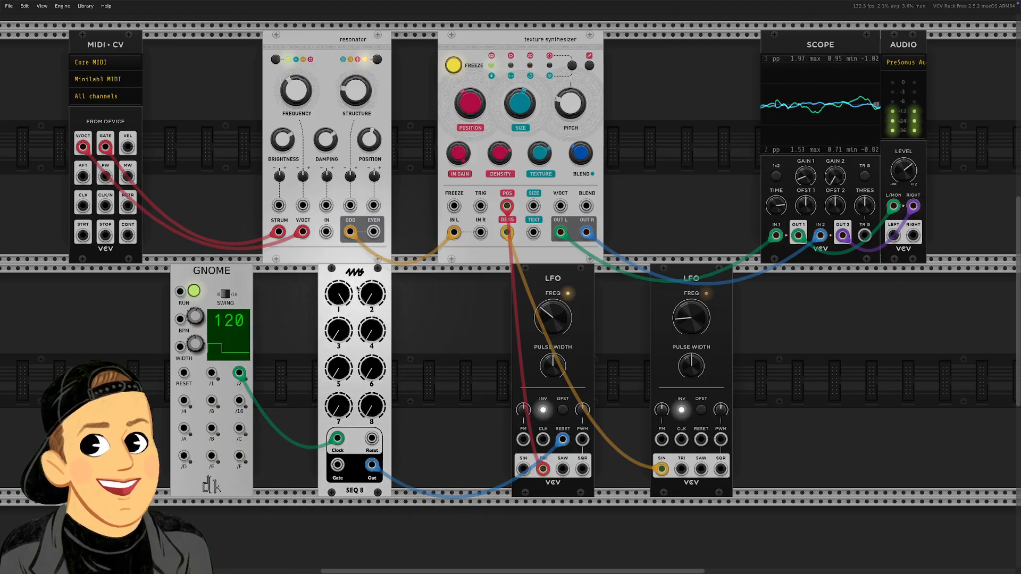
Readjust the texture synthesizer's grain size slightly.
mouse_move(552, 331)
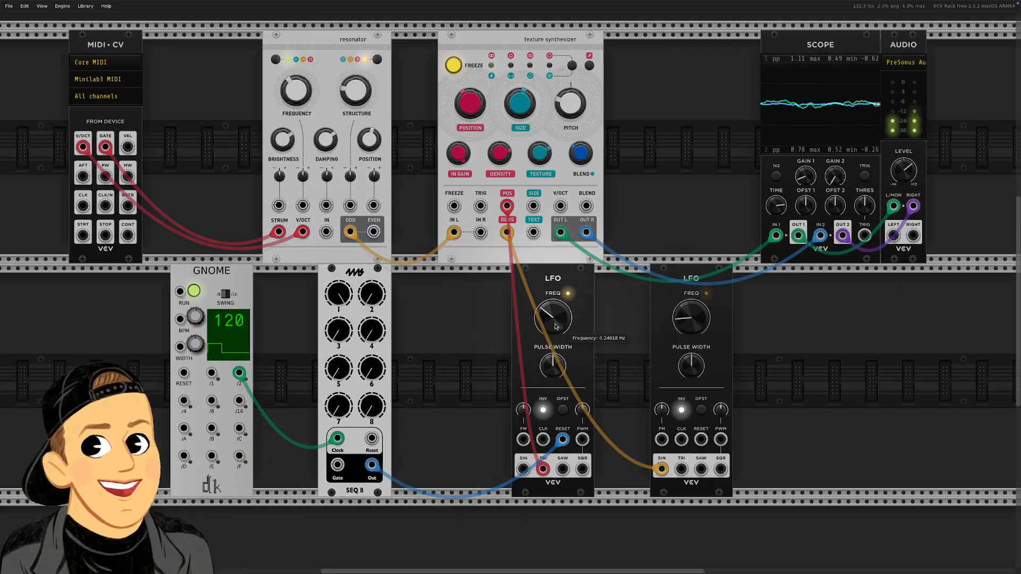
mouse_move(523, 112)
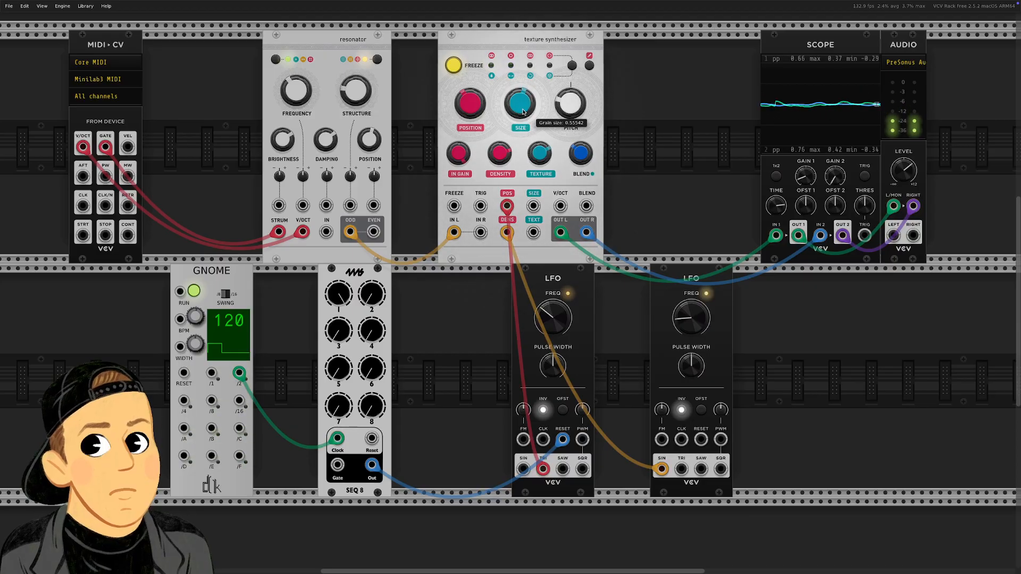
left_click_drag(523, 112, 524, 103)
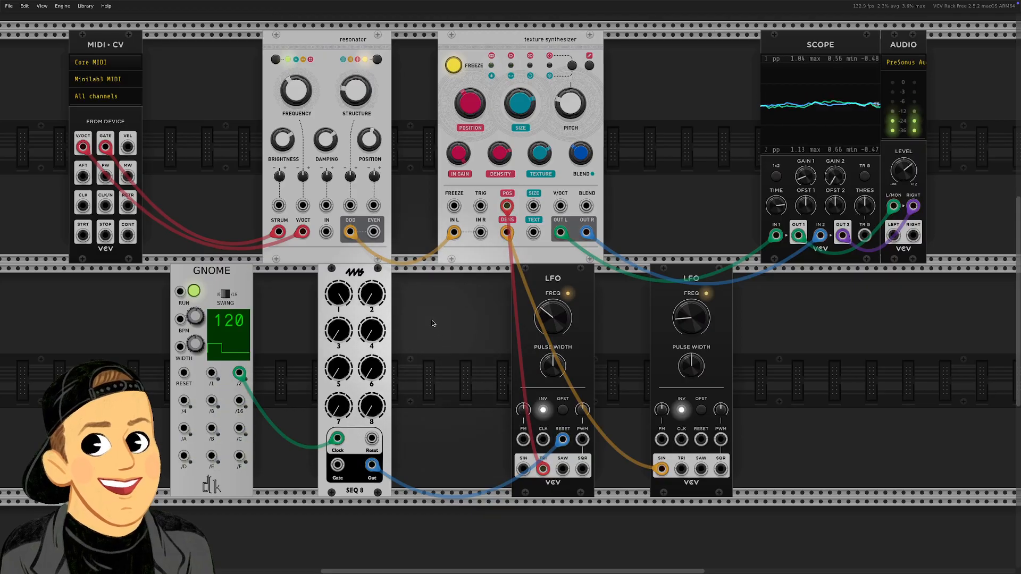
Find the MULTI LFO module with the search term "lfo" and place it beside GNOME, below the MIDI > CV module.
right_click(446, 371)
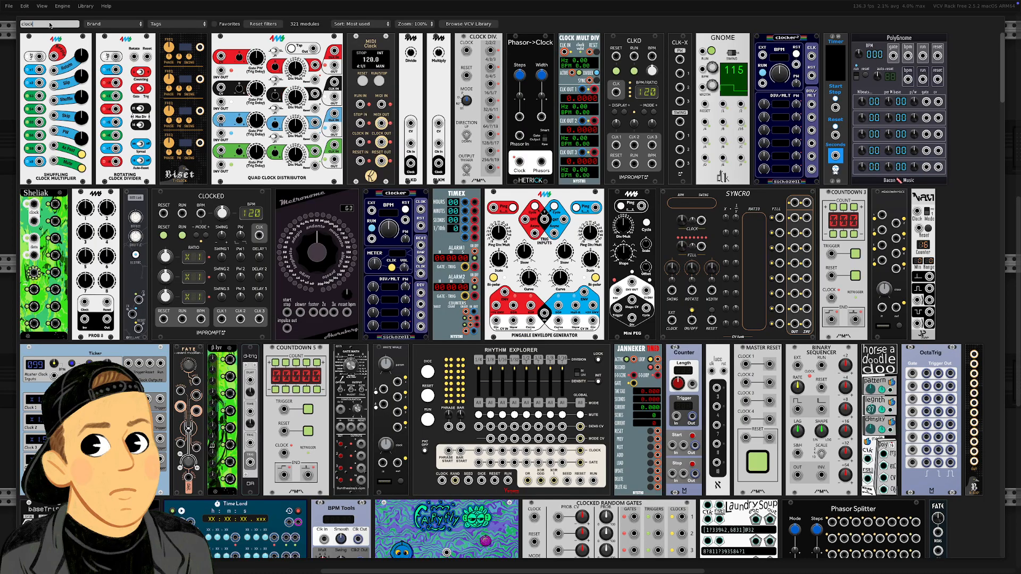
key("BackSpace")
key("BackSpace")
key("BackSpace")
key("BackSpace")
key("BackSpace")
type("lfo")
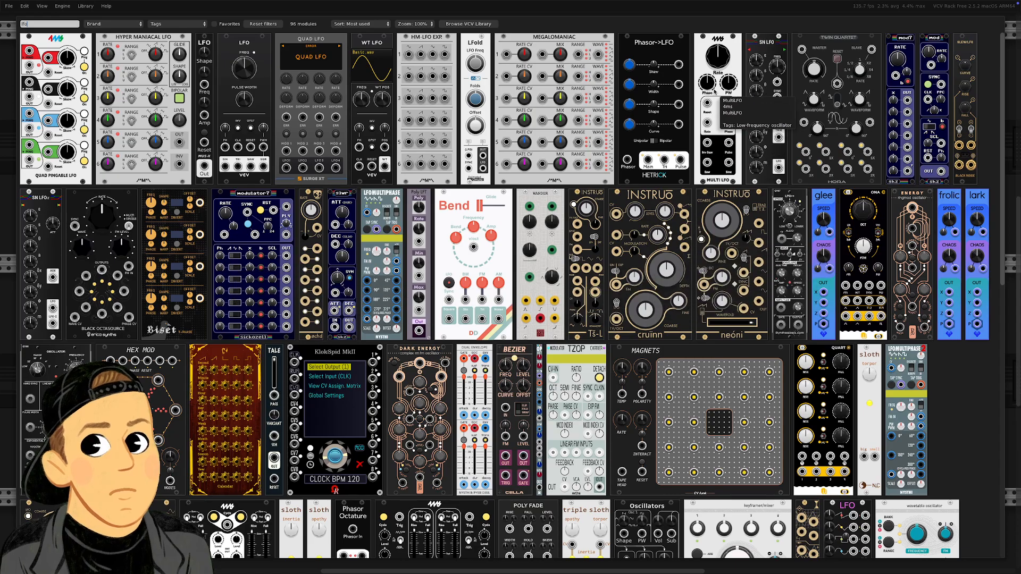
left_click(721, 60)
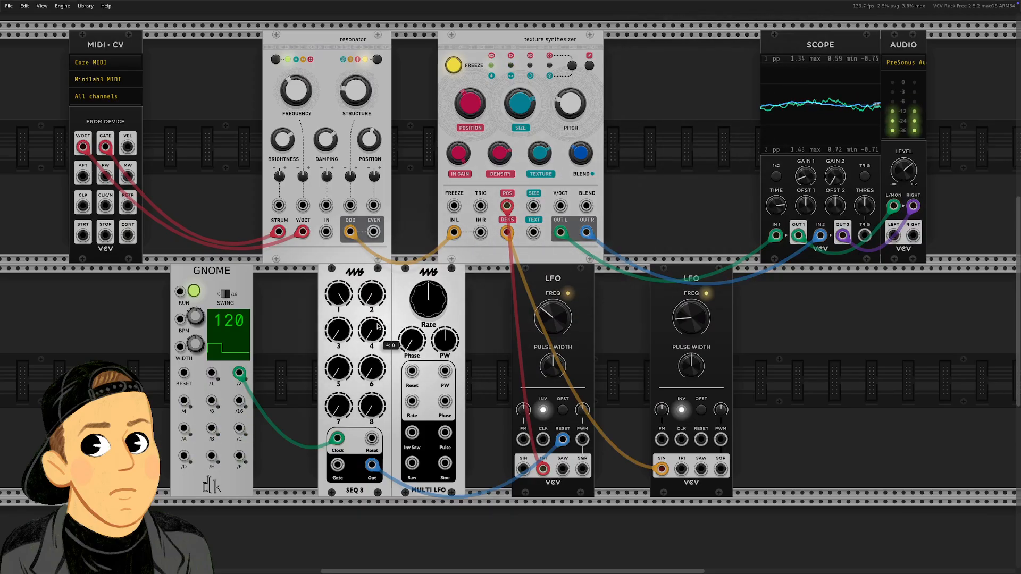
left_click_drag(410, 293, 99, 301)
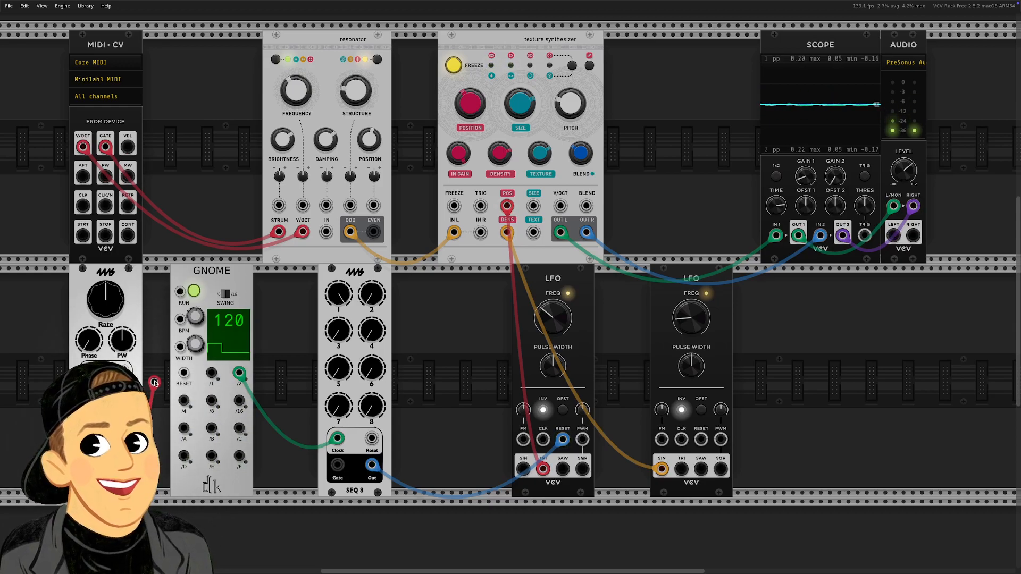
Patch MULTI LFO's Sine output to GNOME's BPM input and adjust its Rate, Phase and PW knobs.
left_click_drag(122, 465, 180, 319)
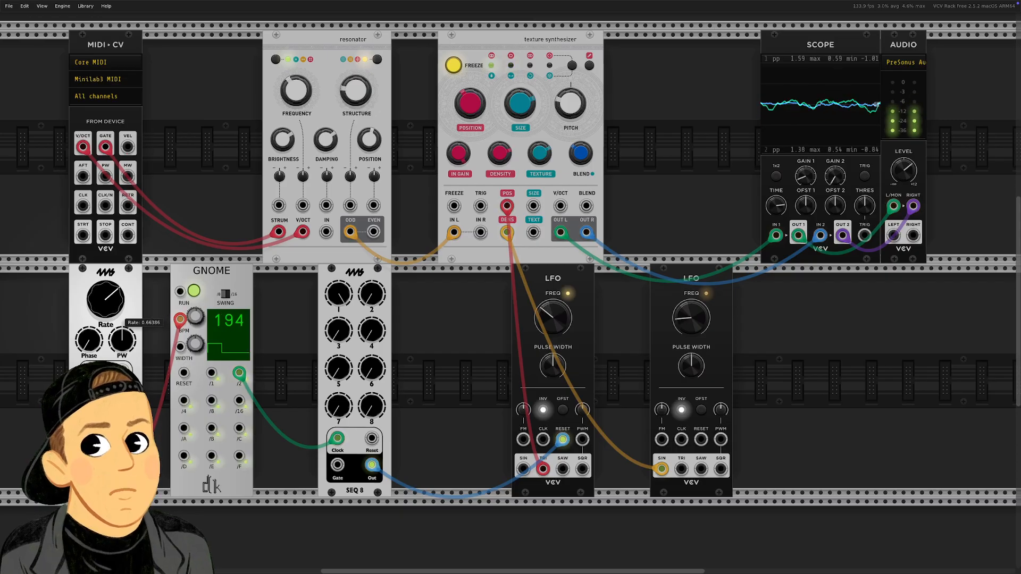
left_click_drag(101, 308, 105, 314)
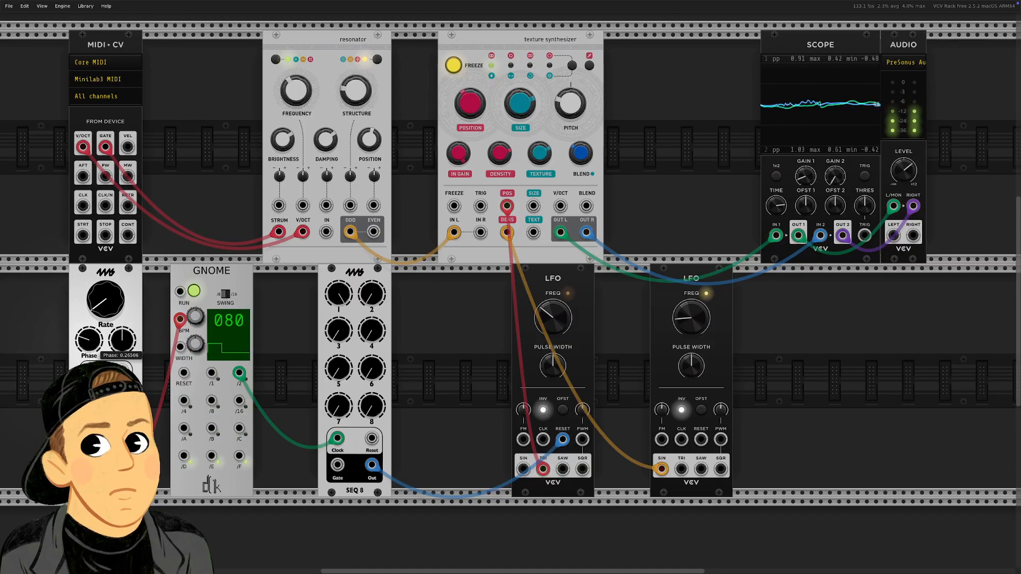
left_click_drag(89, 340, 122, 343)
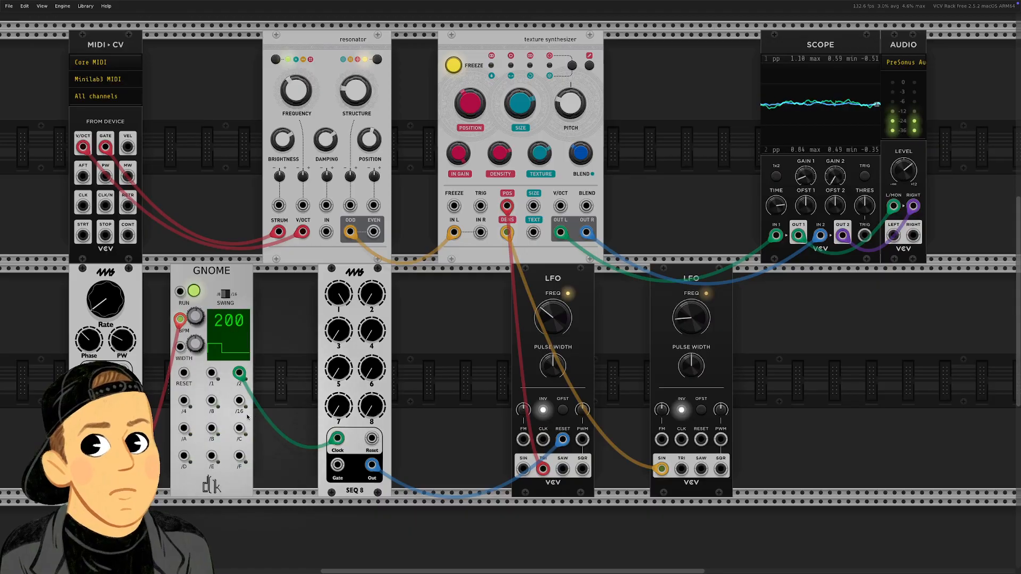
Move SEQ 8's clock cable to GNOME's /16 output, and move it again to the /8 output.
left_click_drag(240, 373, 253, 400)
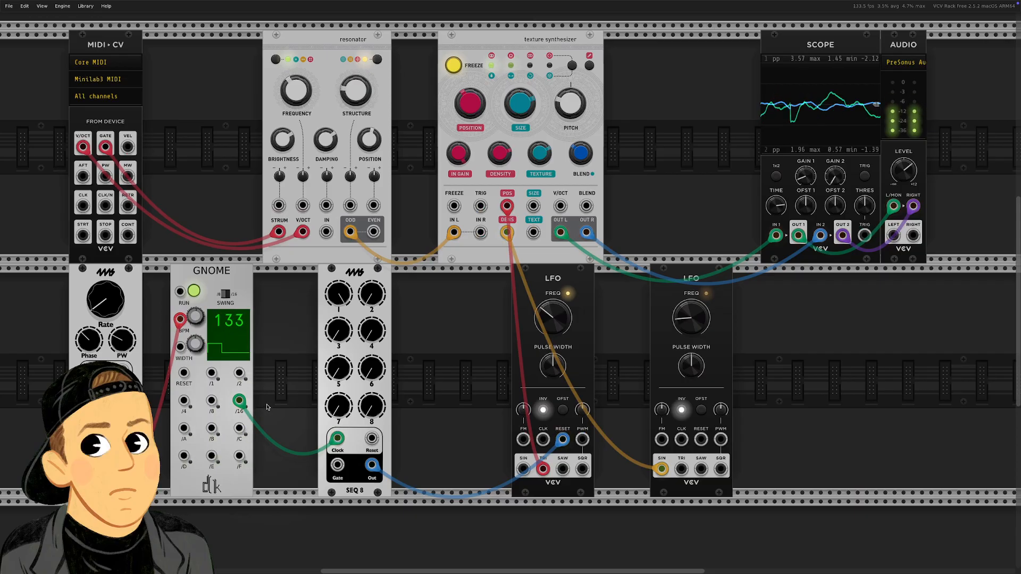
left_click_drag(239, 400, 212, 400)
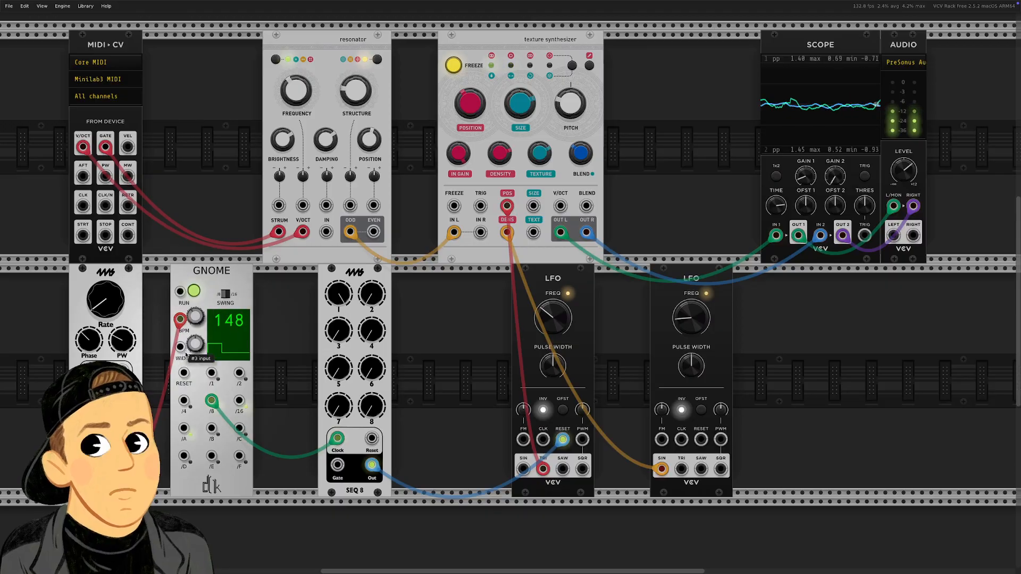
Repatch MULTI LFO's Sine cable from GNOME's BPM to the texture synthesizer's SIZE input and readjust MULTI LFO's Rate and Phase.
mouse_move(180, 319)
left_mouse_down()
mouse_move(154, 365)
mouse_move(118, 357)
mouse_move(450, 325)
mouse_move(508, 250)
mouse_move(525, 246)
mouse_move(533, 206)
mouse_move(483, 316)
mouse_move(533, 206)
left_mouse_up()
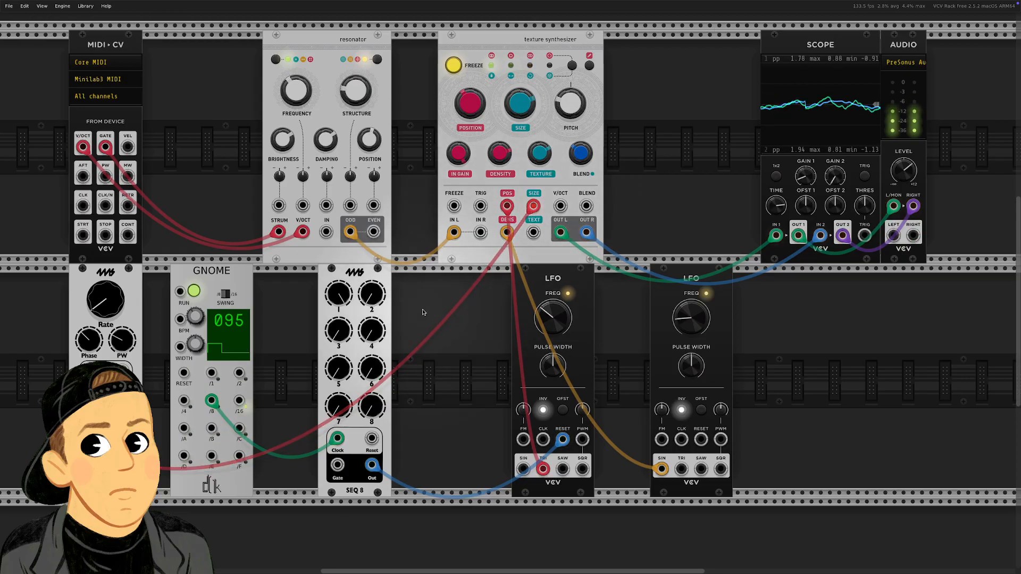
left_click_drag(105, 299, 106, 268)
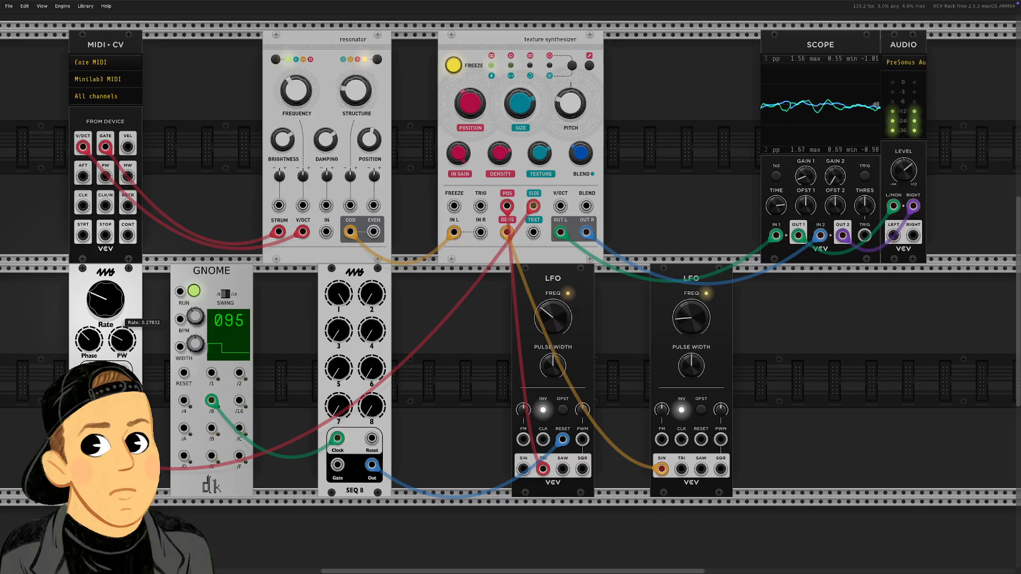
left_click_drag(105, 299, 105, 319)
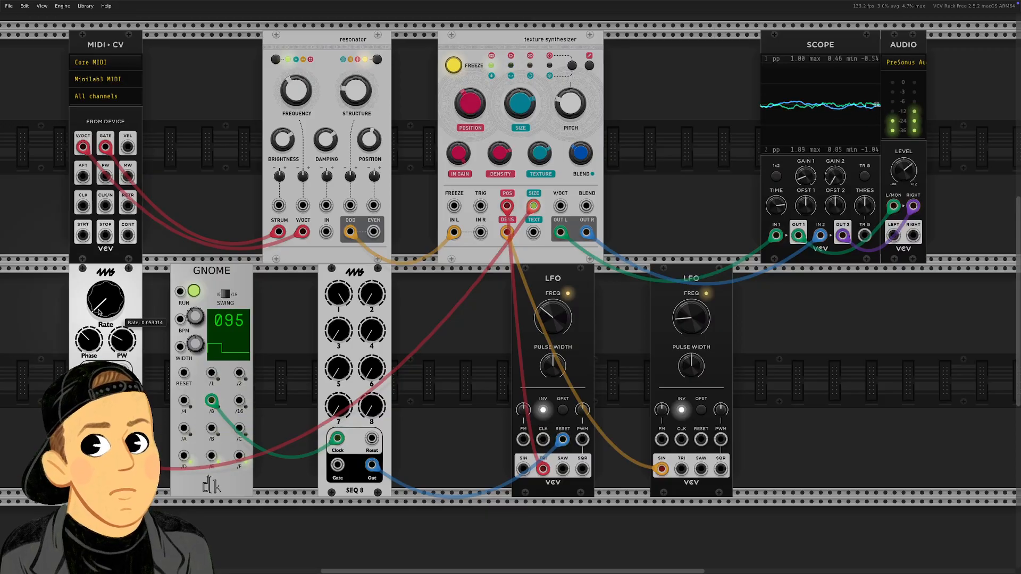
left_click_drag(90, 340, 89, 322)
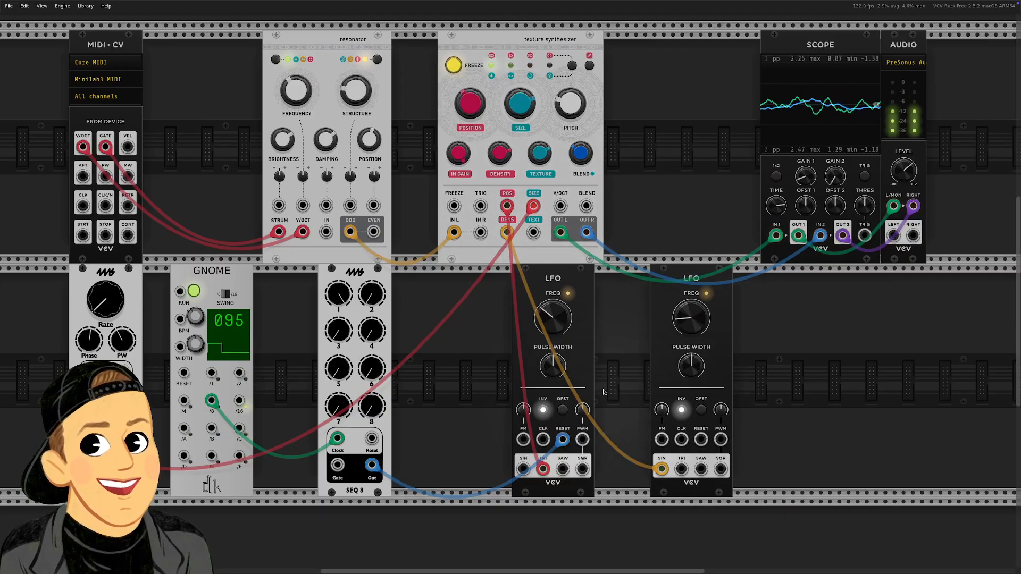
Shift SEQ 8, GNOME and MULTI LFO along the lower row toward the two LFO modules.
left_click_drag(362, 273, 463, 274)
left_click_drag(214, 287, 362, 288)
left_click_drag(104, 279, 233, 280)
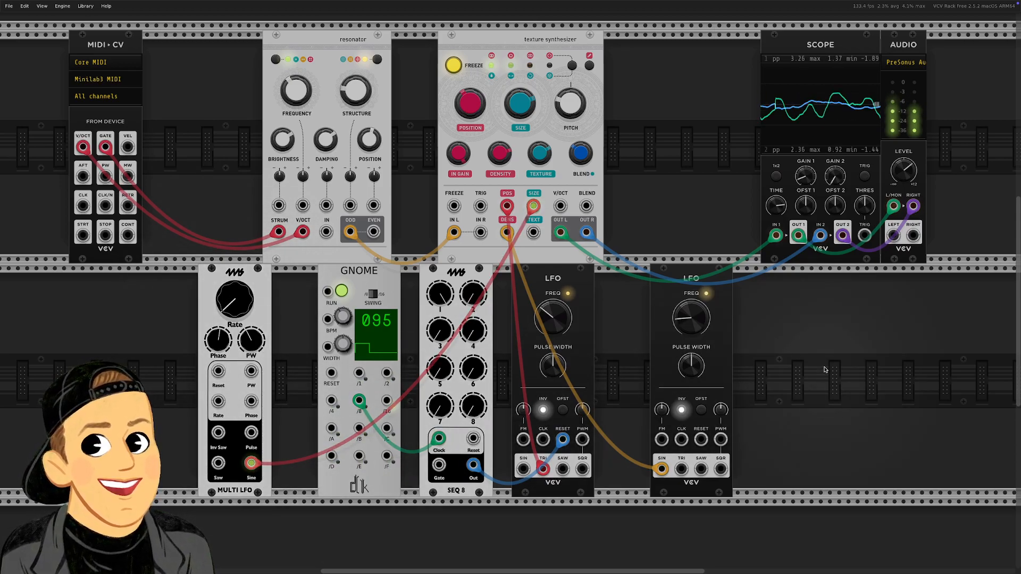
Find the MIDI > CV module with the search term "midi cv" and add a second one beside the second LFO.
right_click(796, 328)
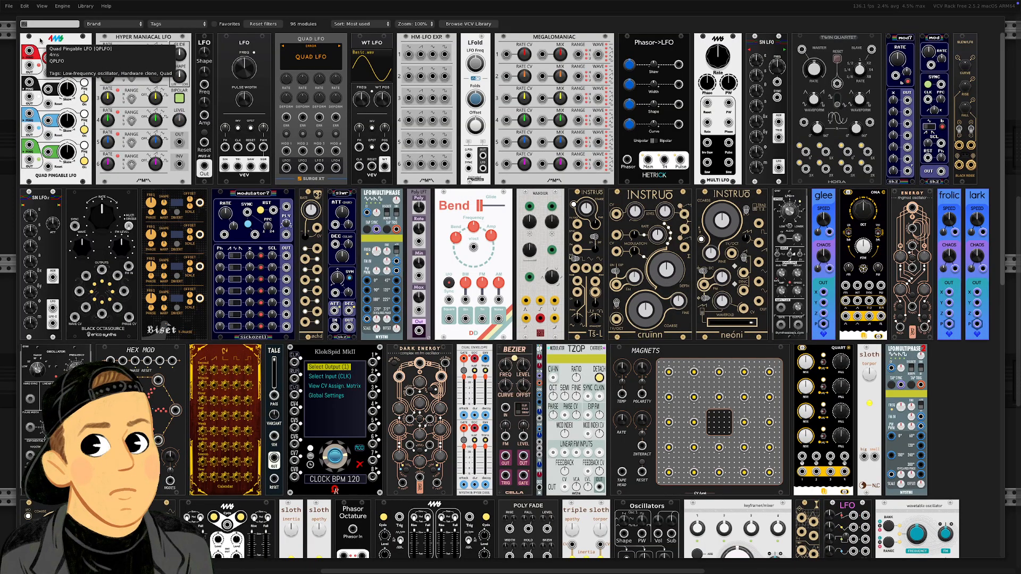
type("midi")
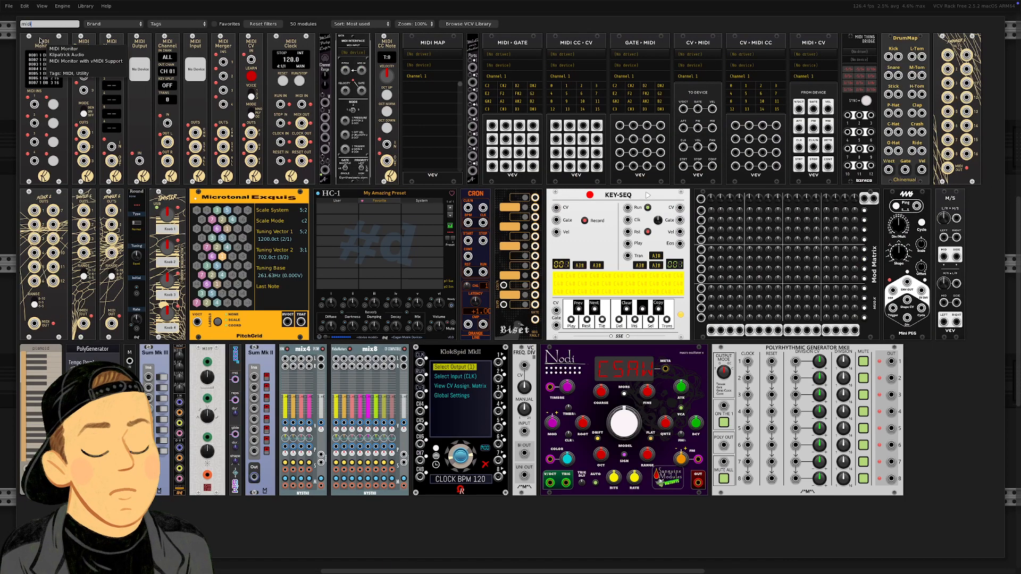
type(" cv")
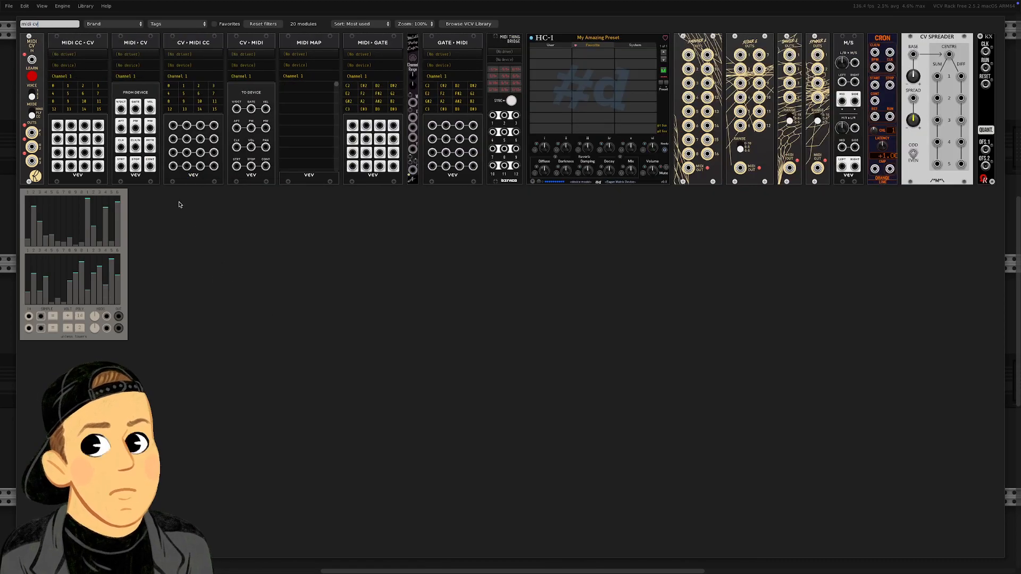
left_click(136, 133)
Set the new MIDI > CV's driver to Computer keyboard/mouse and patch its V/OCT output to the texture synthesizer's V/OCT input.
left_click(795, 313)
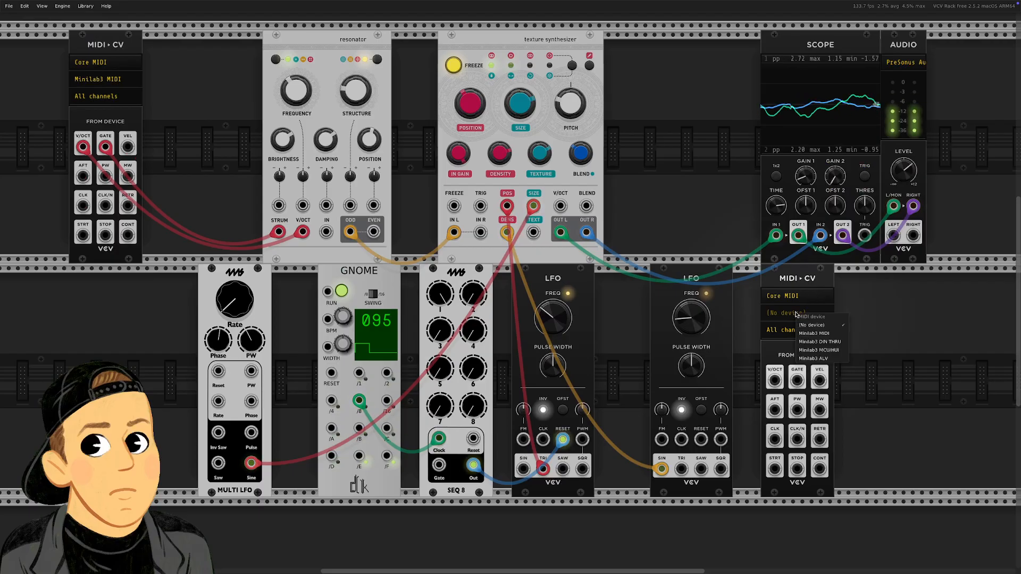
left_click(786, 296)
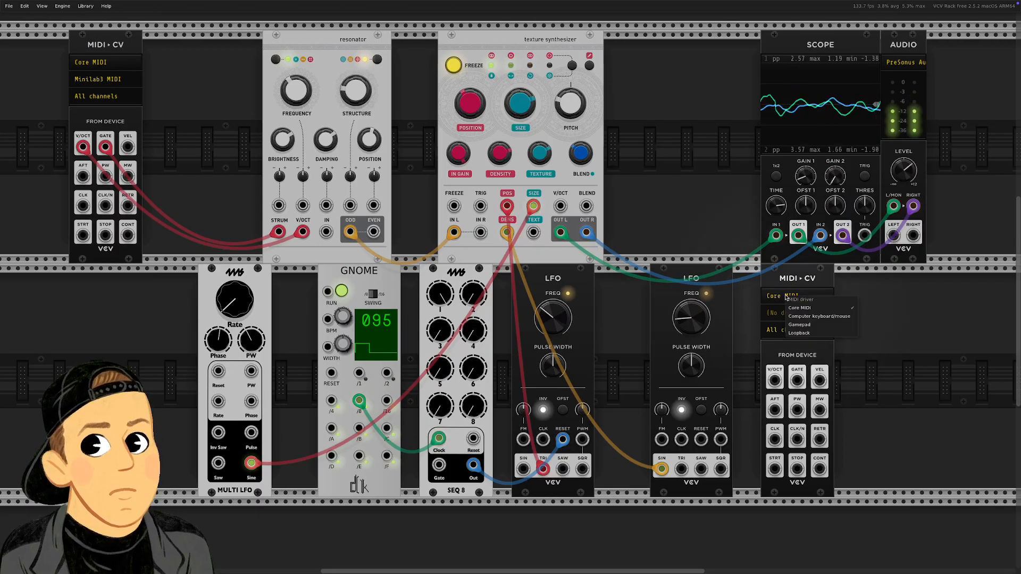
left_click(803, 315)
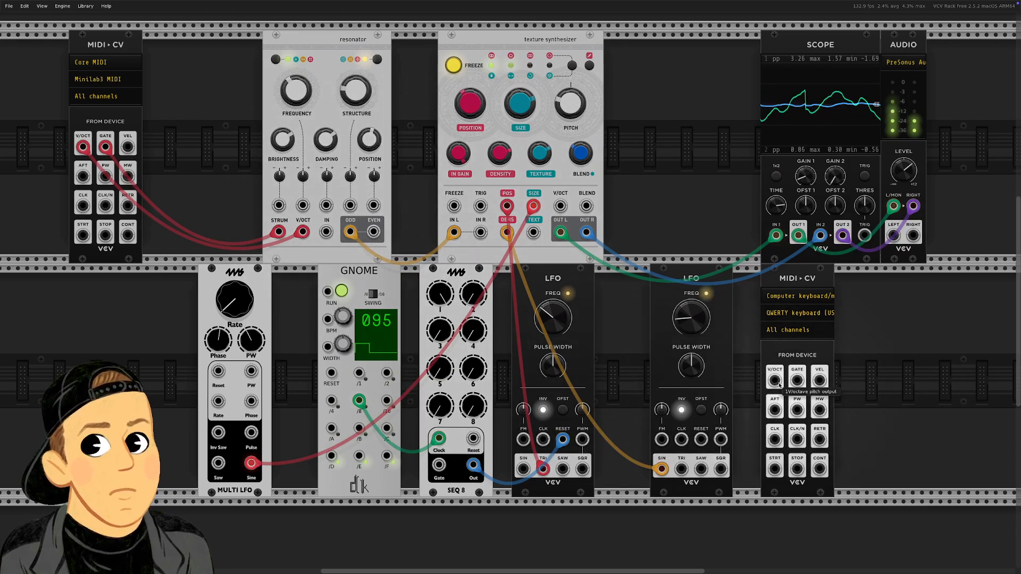
left_click_drag(775, 382, 564, 211)
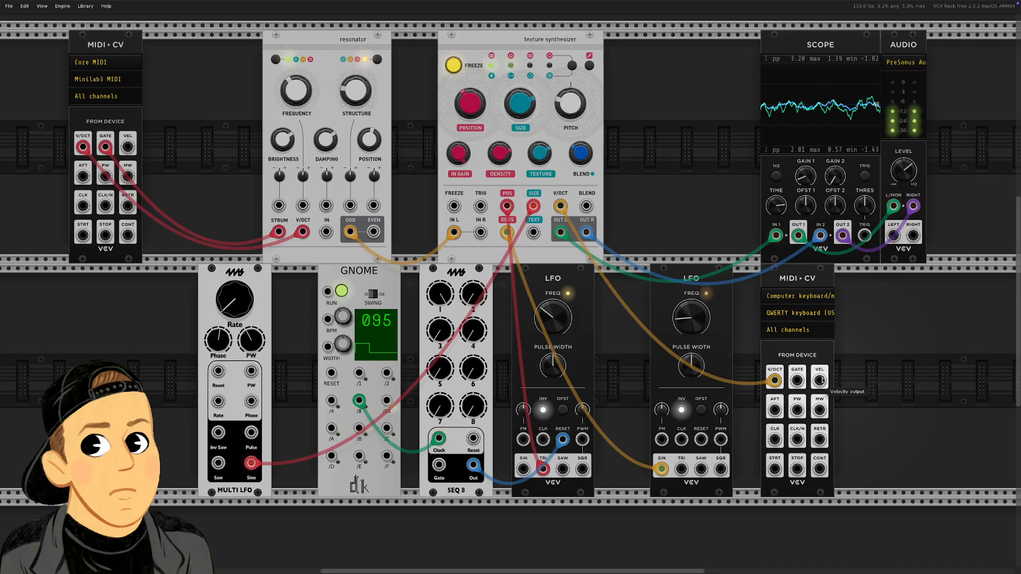
Turn off the texture synthesizer's Freeze and unplug the cable from its V/OCT input.
left_click(453, 66)
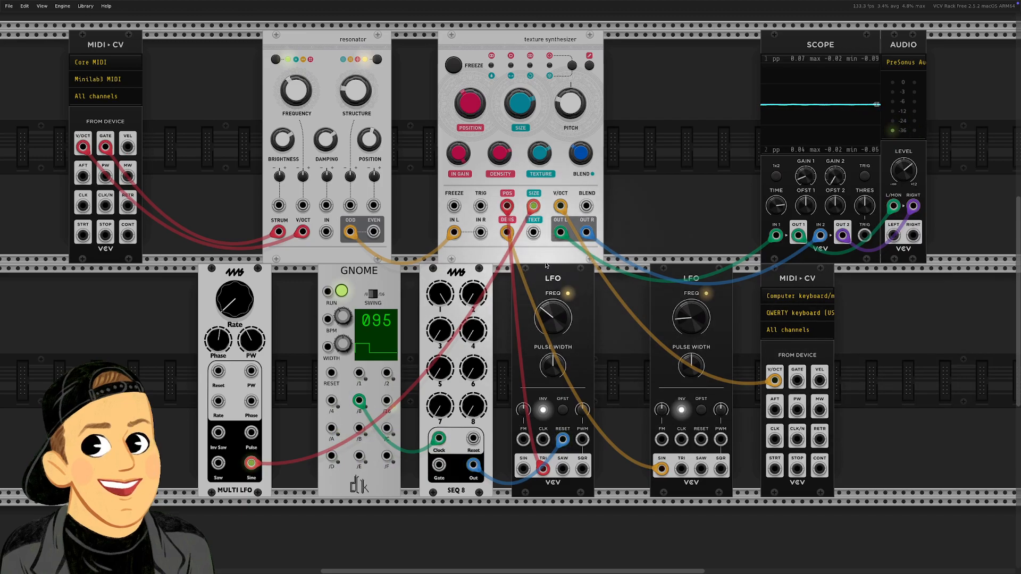
mouse_move(560, 211)
left_click_drag(560, 211, 800, 413)
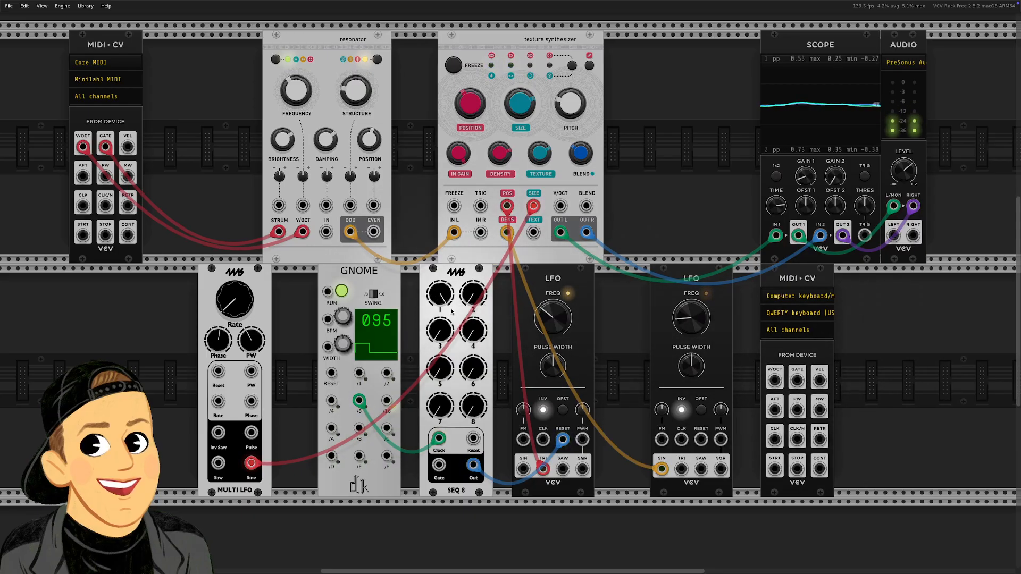
Shift the texture synthesizer and resonator away from MIDI > CV, and add a second SEQ 8 in the gap using the search term "sequencer".
left_click_drag(473, 65, 538, 65)
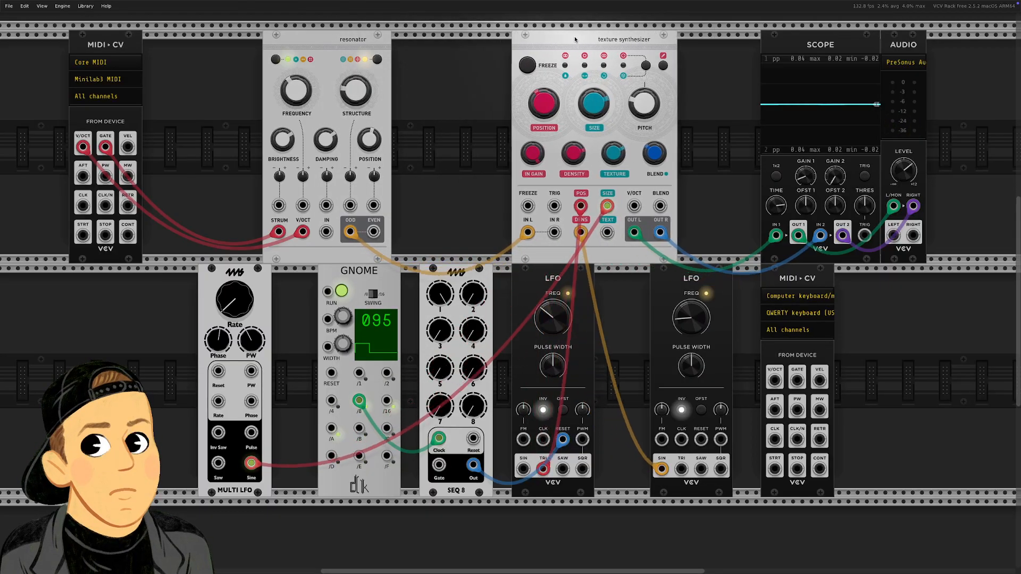
left_click_drag(343, 41, 435, 41)
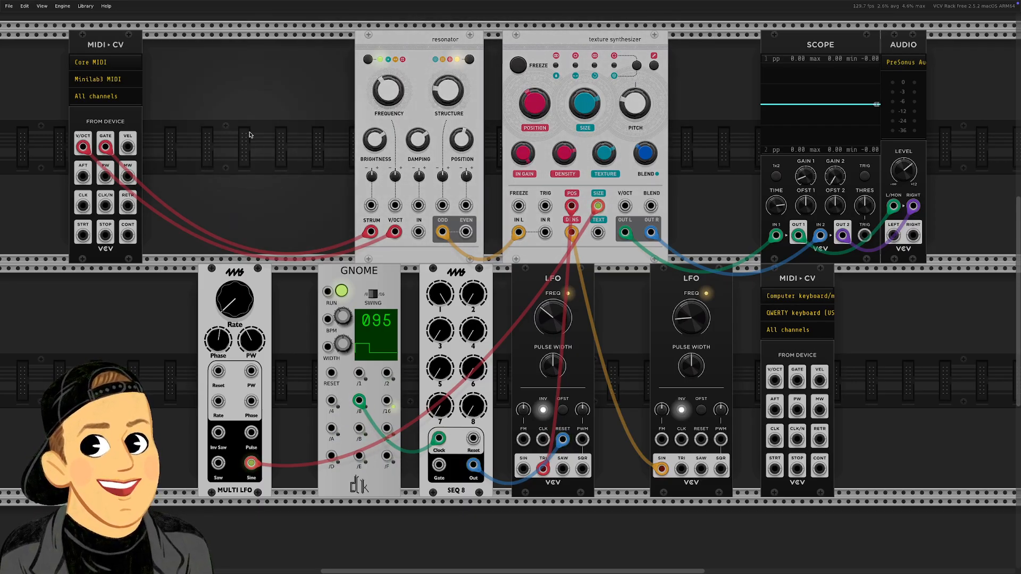
right_click(238, 97)
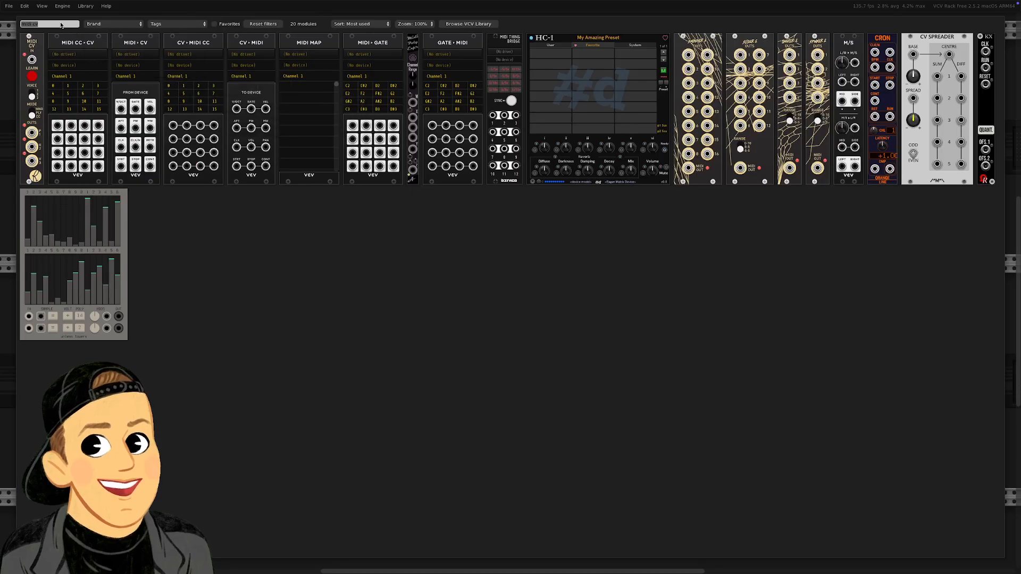
type("sequencer")
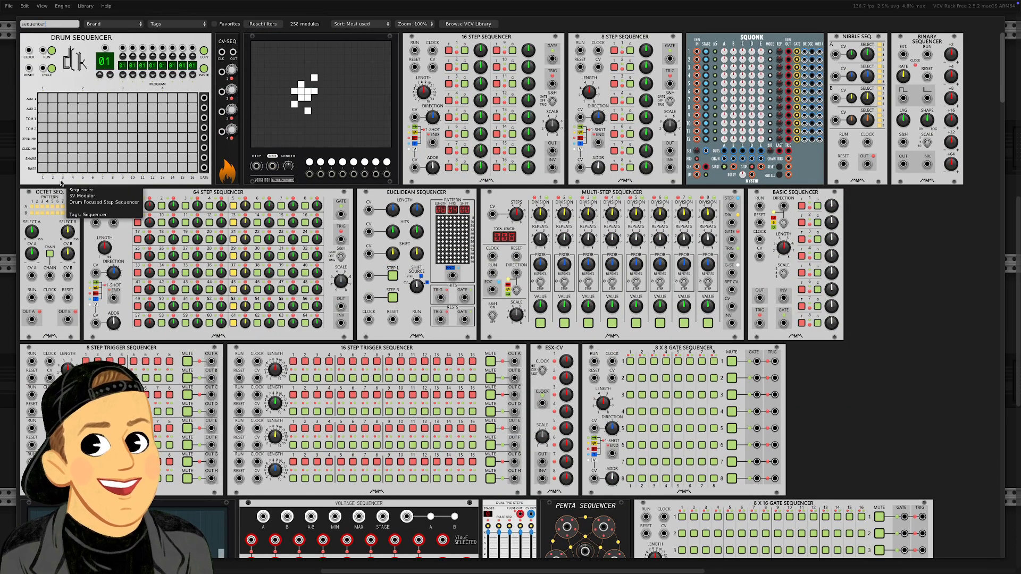
scroll(787, 351, "down", 10)
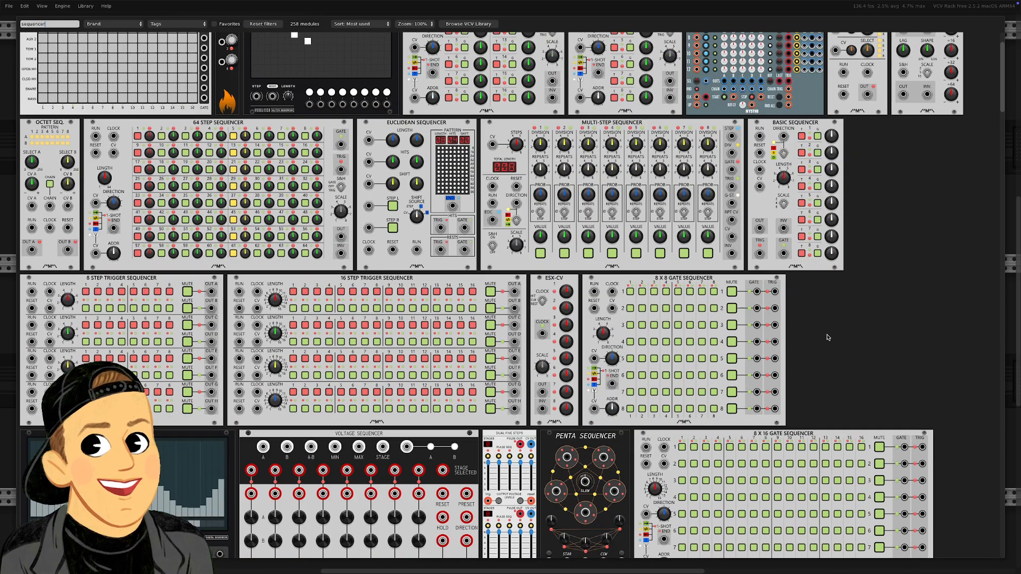
scroll(827, 336, "down", 4)
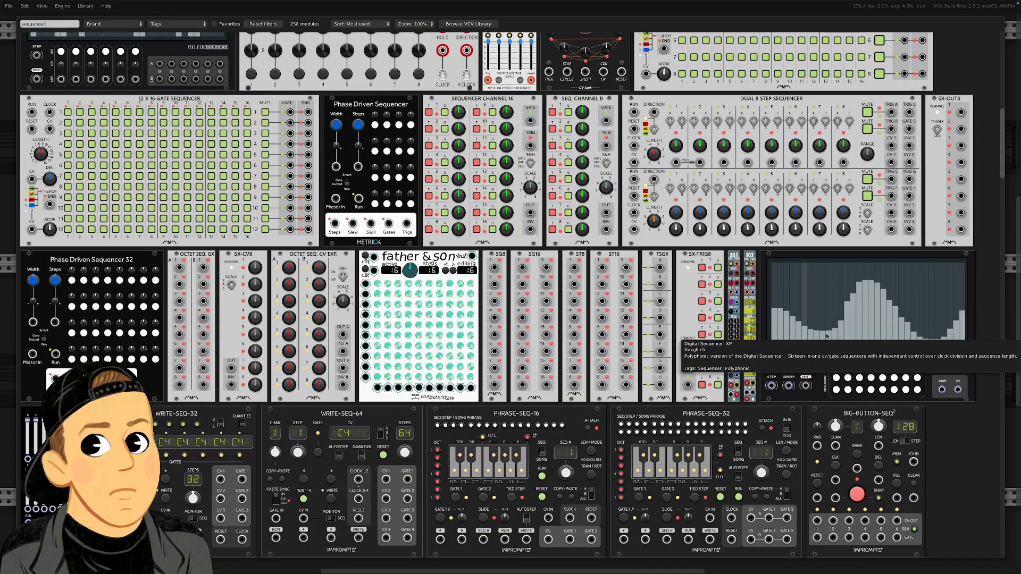
scroll(827, 336, "down", 9)
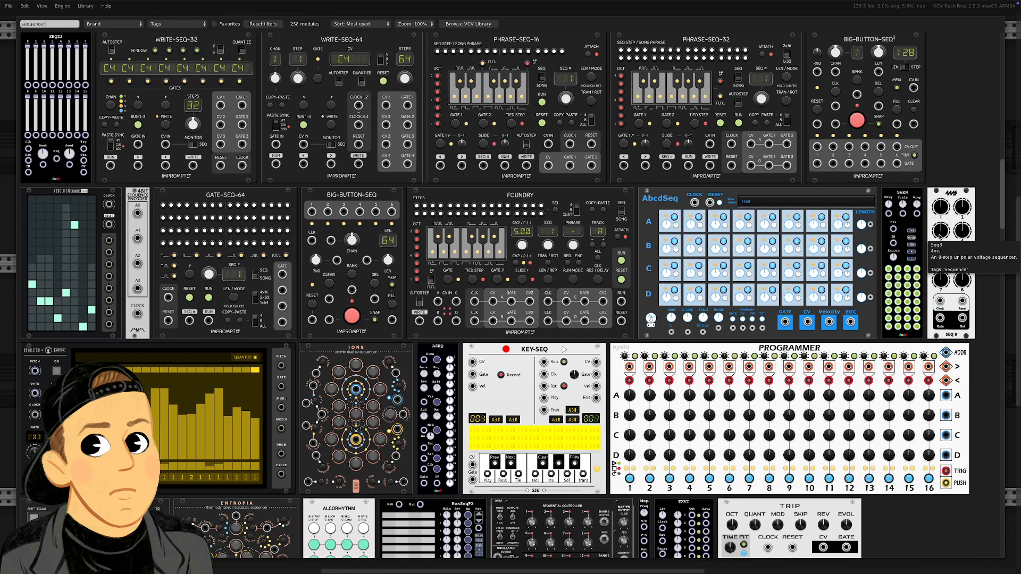
left_click(939, 234)
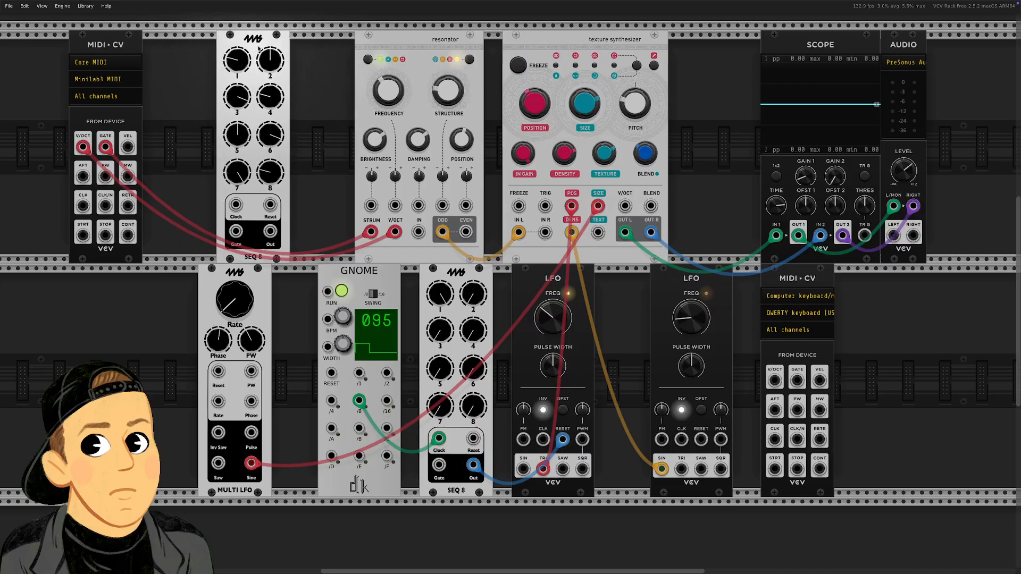
left_click_drag(259, 49, 287, 49)
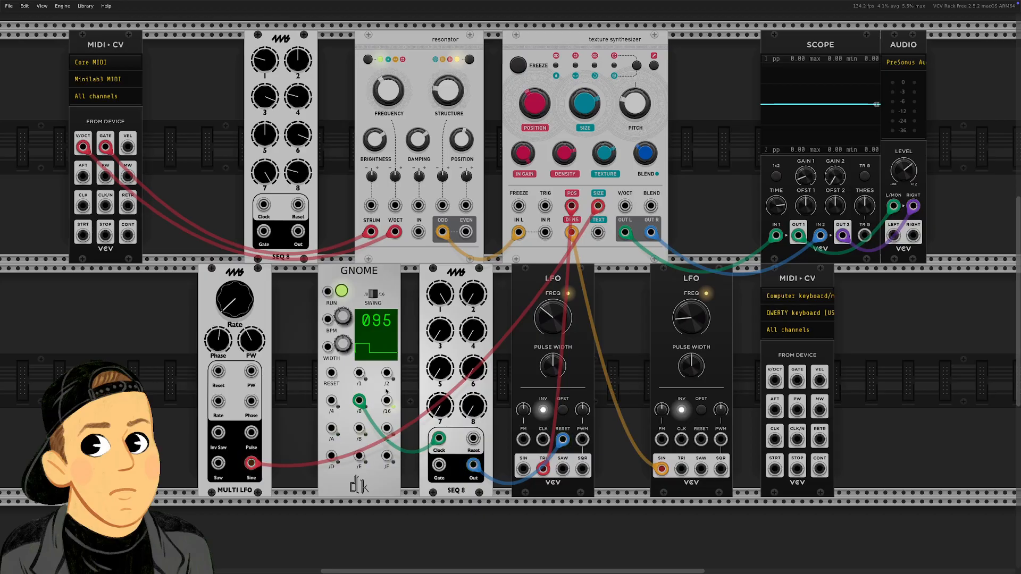
Clock the new SEQ 8 from GNOME's /4 output and replace the resonator's MIDI cables with SEQ 8's Out to V/OCT and Gate to STRUM.
left_click_drag(331, 400, 267, 209)
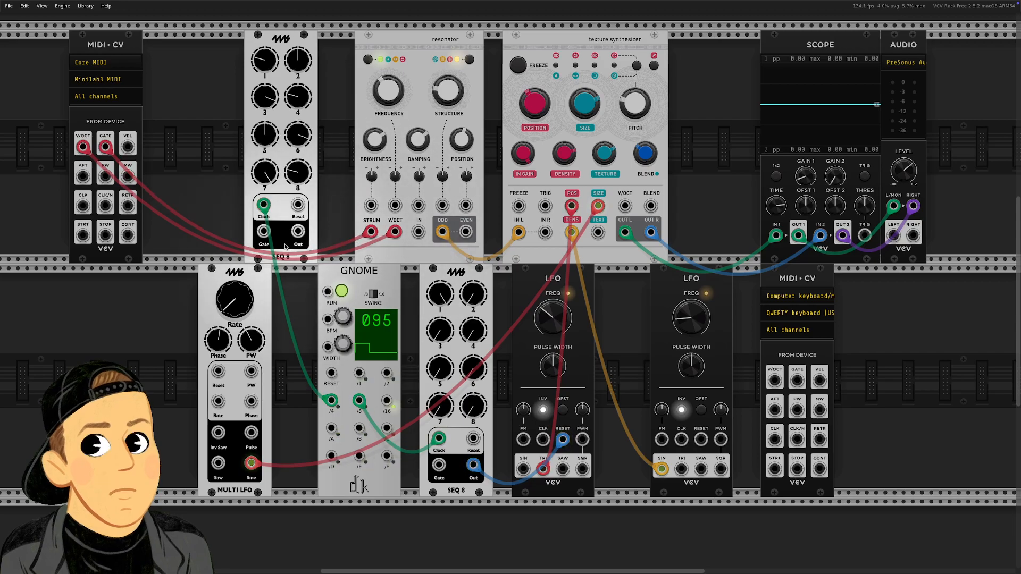
left_click_drag(395, 234, 238, 245)
left_click_drag(298, 231, 186, 231)
left_click_drag(264, 233, 371, 232)
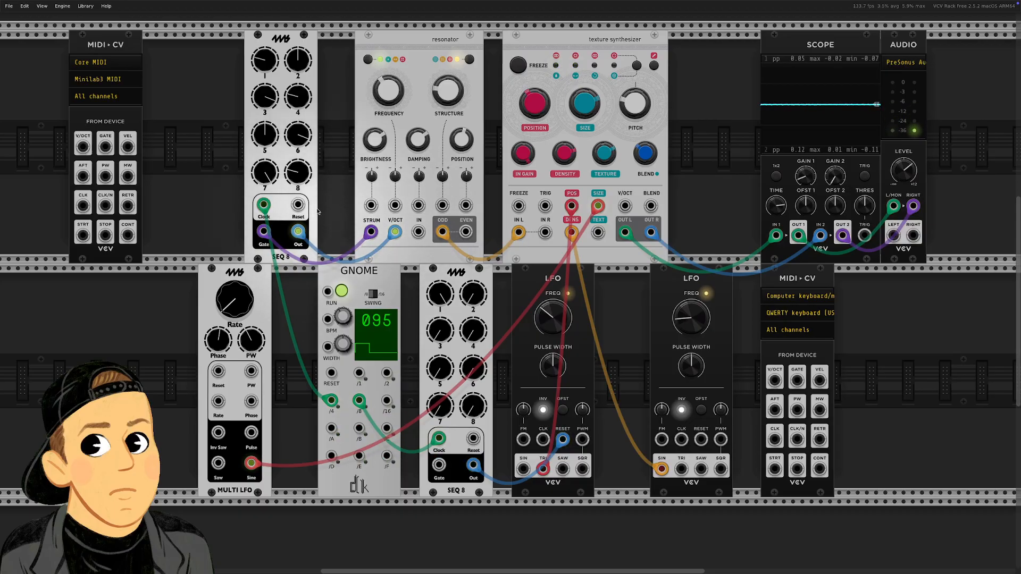
Tune the step knobs of the upper SEQ 8 to shape the sequence of notes sent to the resonator.
left_click_drag(265, 63, 297, 114)
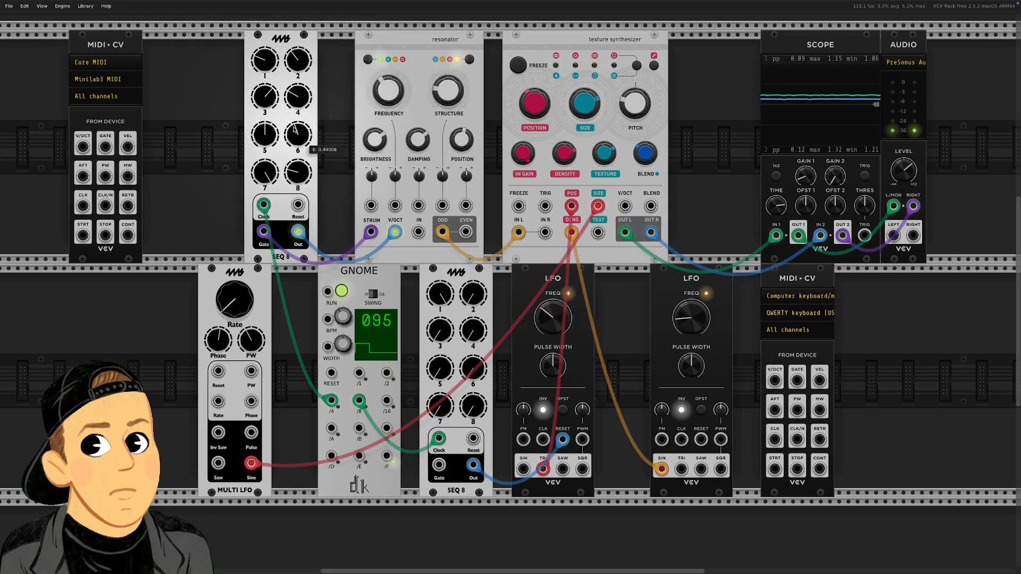
mouse_move(265, 173)
left_mouse_down()
mouse_move(265, 199)
mouse_move(297, 197)
left_mouse_up()
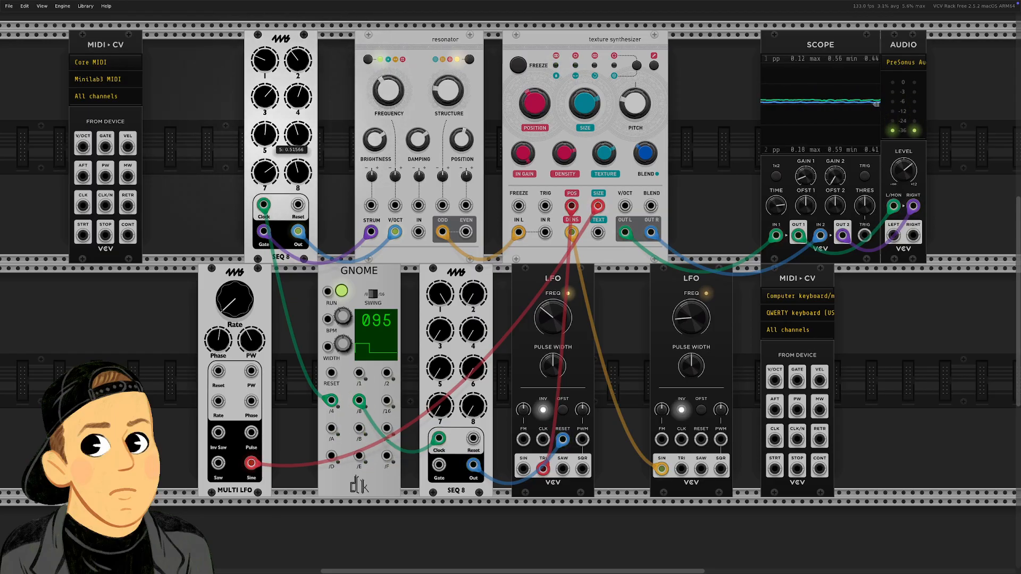
left_click_drag(297, 172, 297, 151)
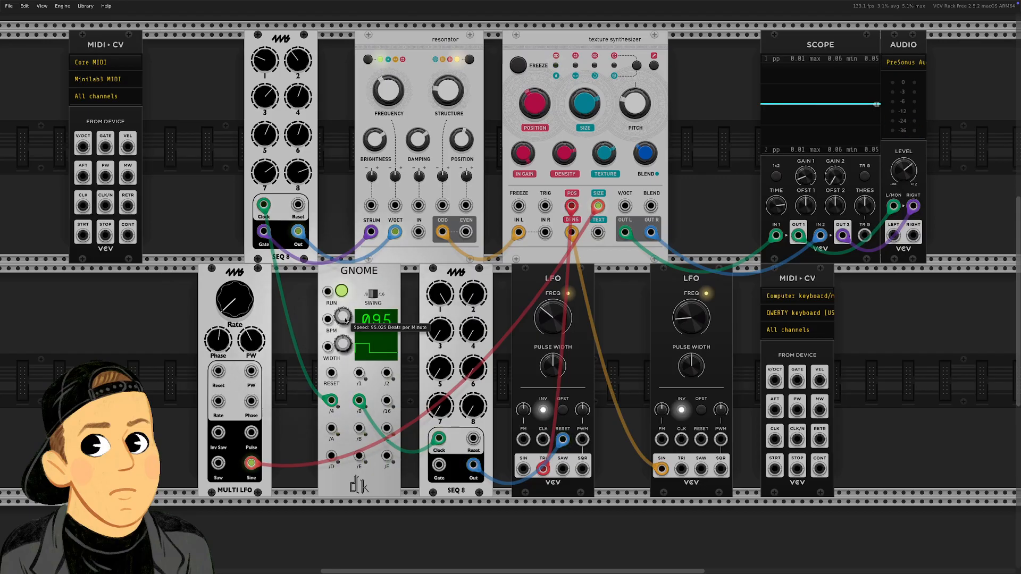
Raise GNOME's tempo to about 145 BPM and retune steps of the upper SEQ 8, including steps 1, 2 and 6.
left_click_drag(342, 322, 341, 309)
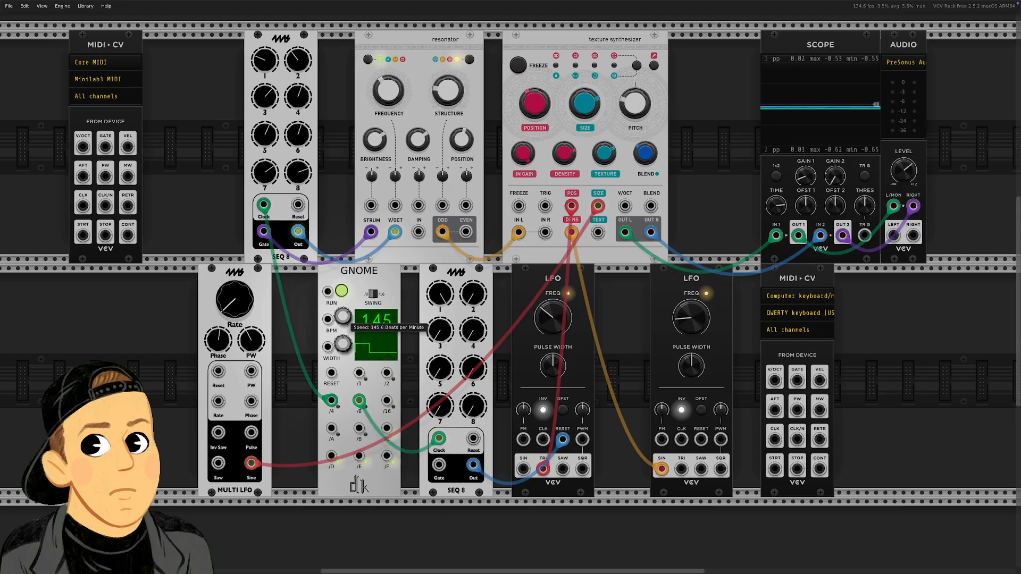
left_click_drag(634, 103, 634, 109)
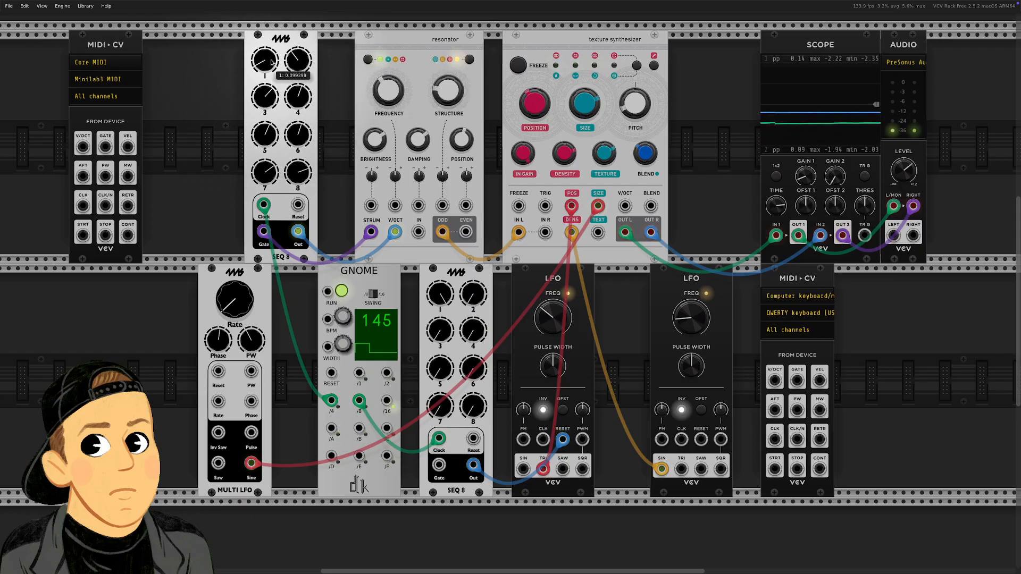
left_click_drag(298, 60, 297, 65)
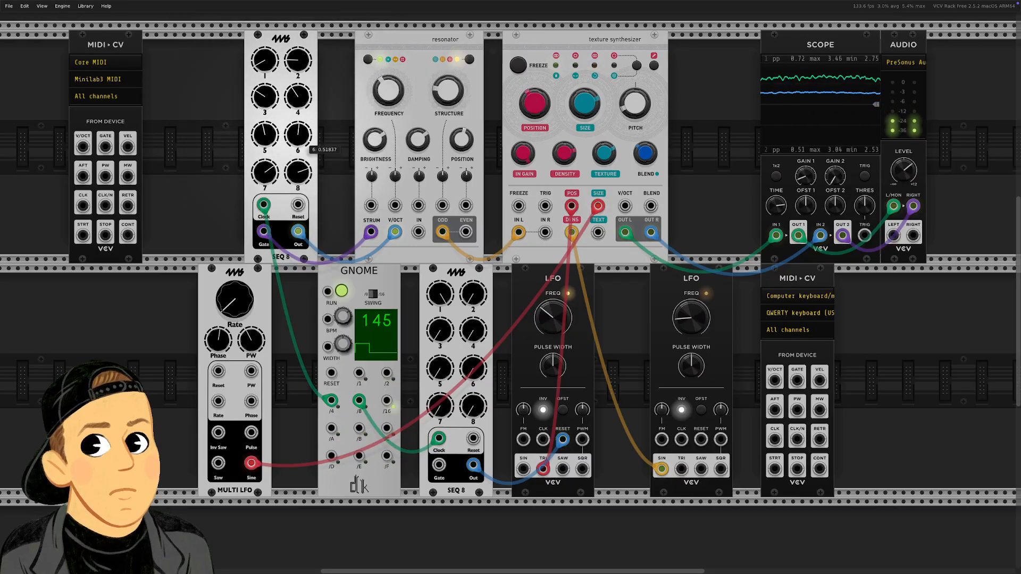
left_click_drag(265, 173, 297, 198)
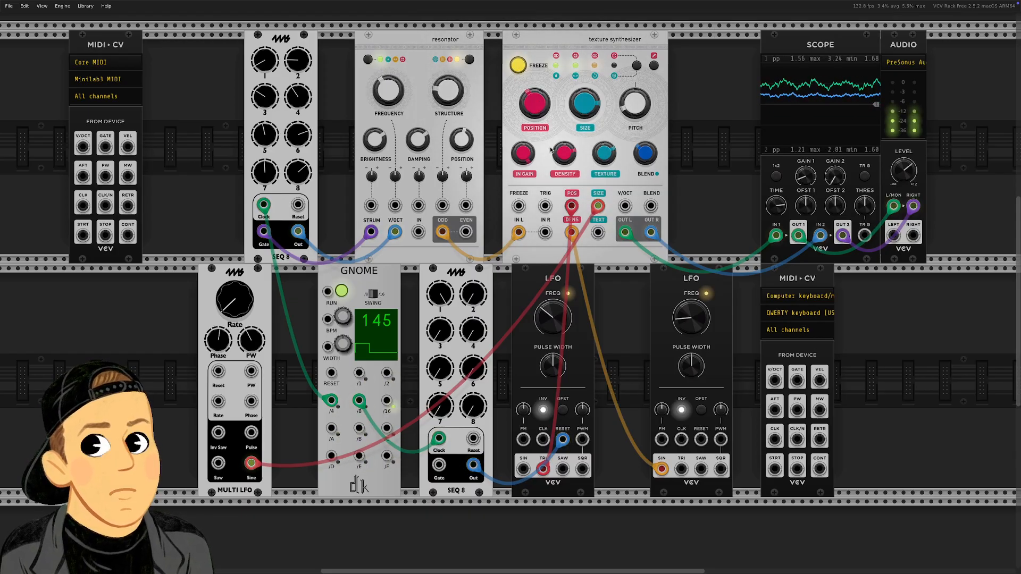
Turn off the texture synthesizer's Freeze and cycle its blend modes, setting the feedback amount to about 0.58.
left_click(520, 66)
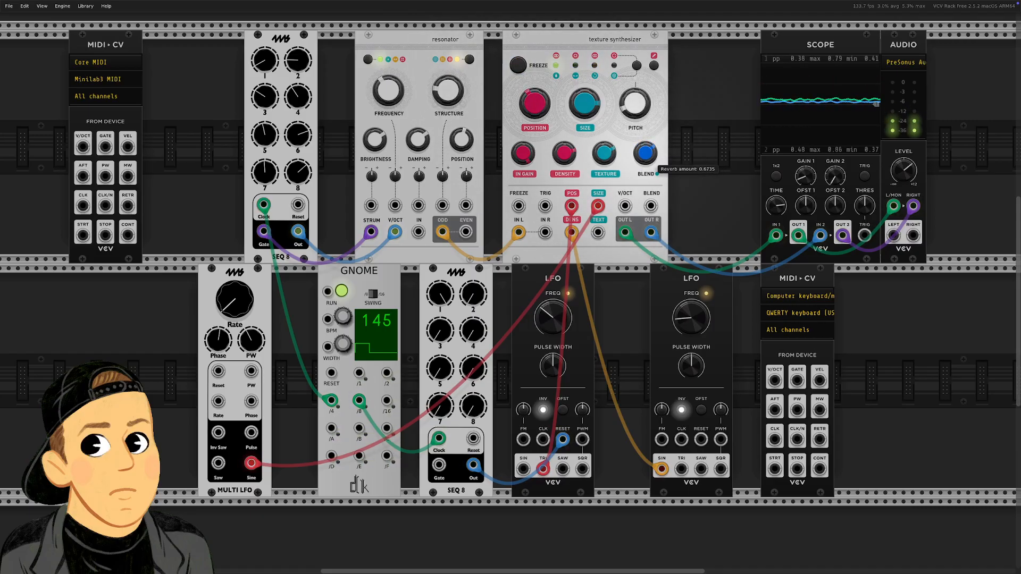
left_click(637, 66)
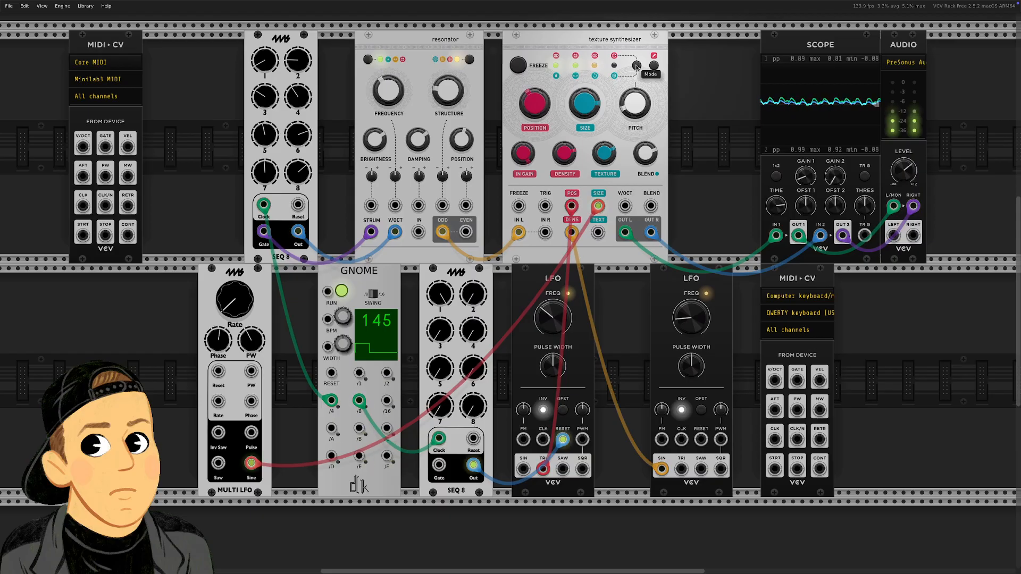
left_click(636, 66)
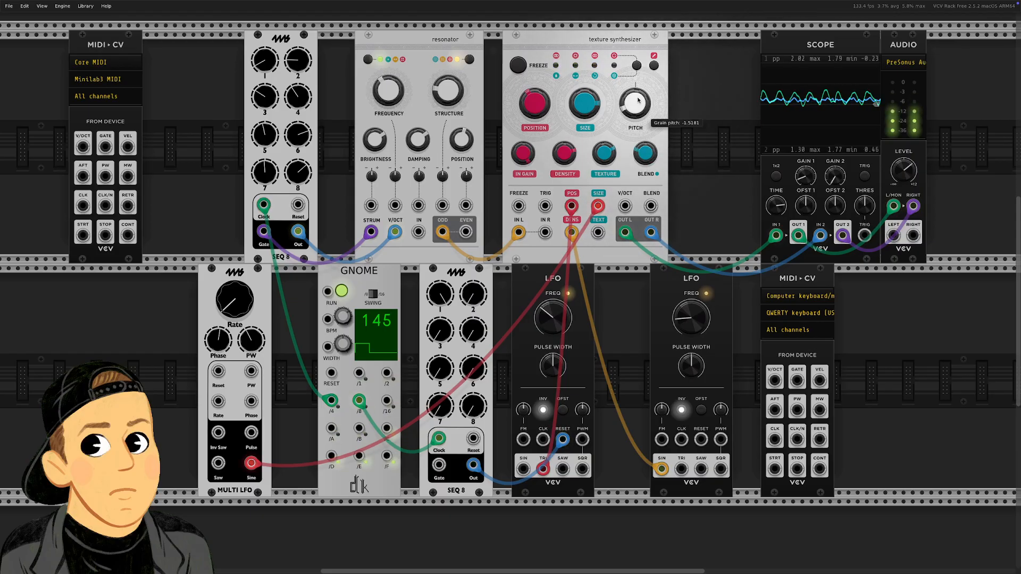
left_click_drag(645, 153, 645, 146)
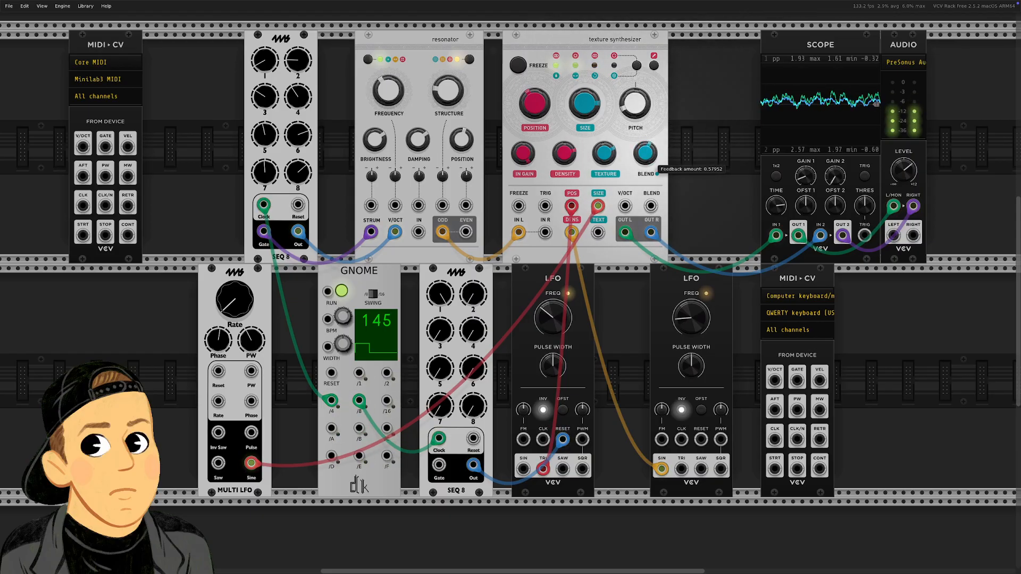
left_click(637, 66)
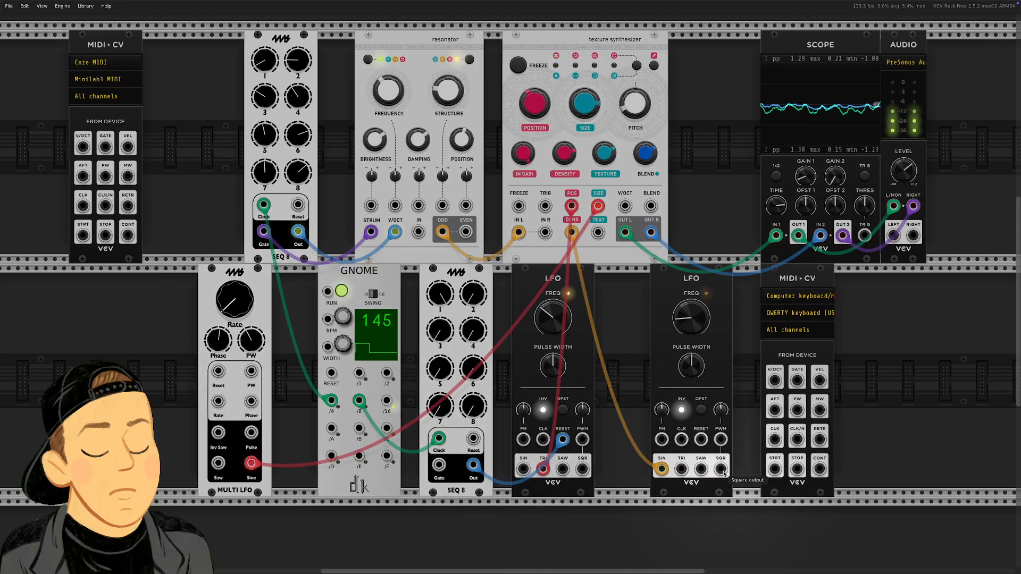
Patch the second LFO's SQR output to the upper SEQ 8's Reset input and raise that LFO's frequency slightly.
left_click_drag(720, 470, 299, 207)
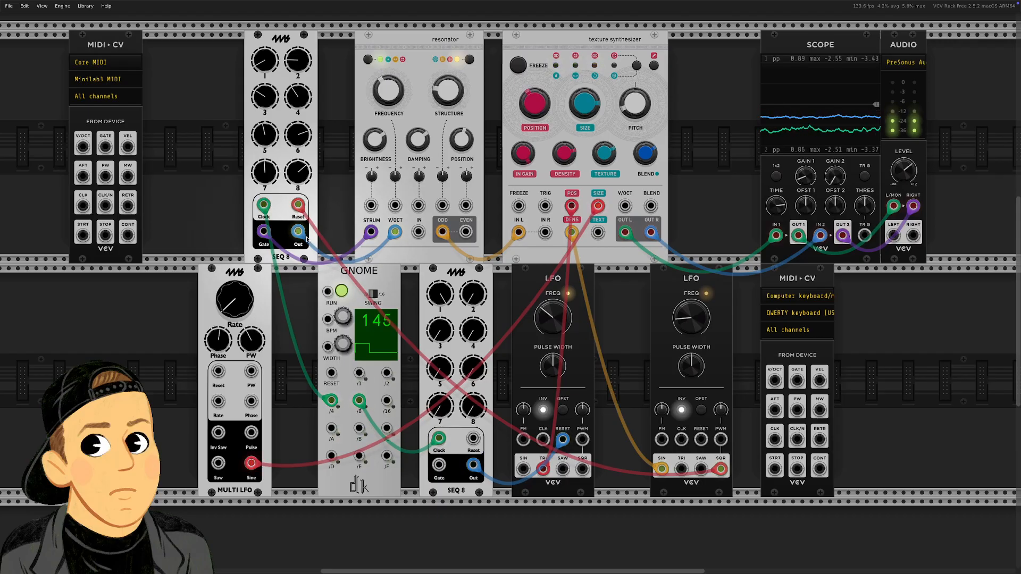
mouse_move(304, 239)
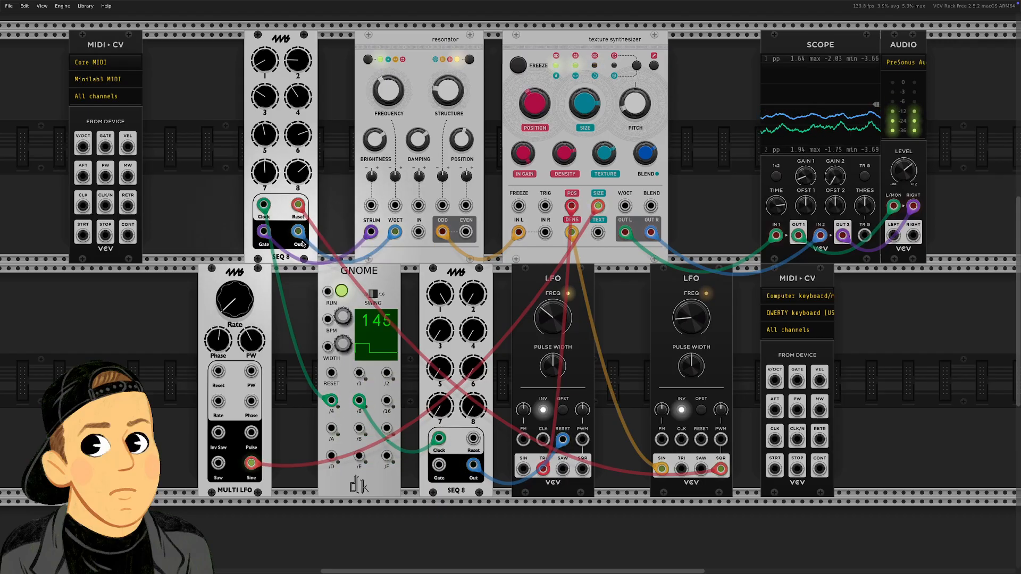
mouse_move(685, 325)
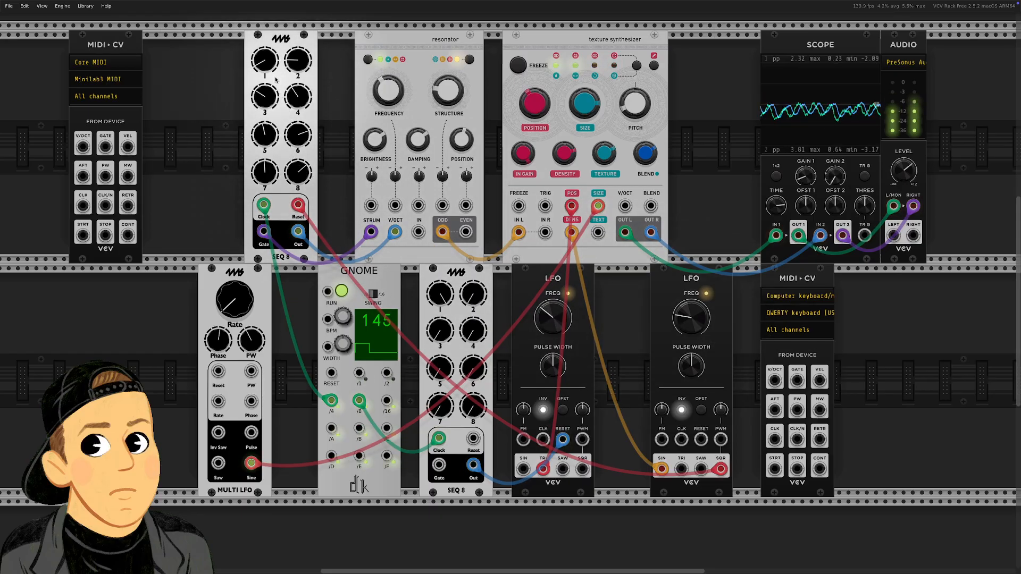
Adjust steps 7 and 8 of the upper SEQ 8 and turn off the texture synthesizer's Freeze.
mouse_move(264, 171)
left_mouse_down()
mouse_move(265, 195)
mouse_move(283, 175)
left_mouse_up()
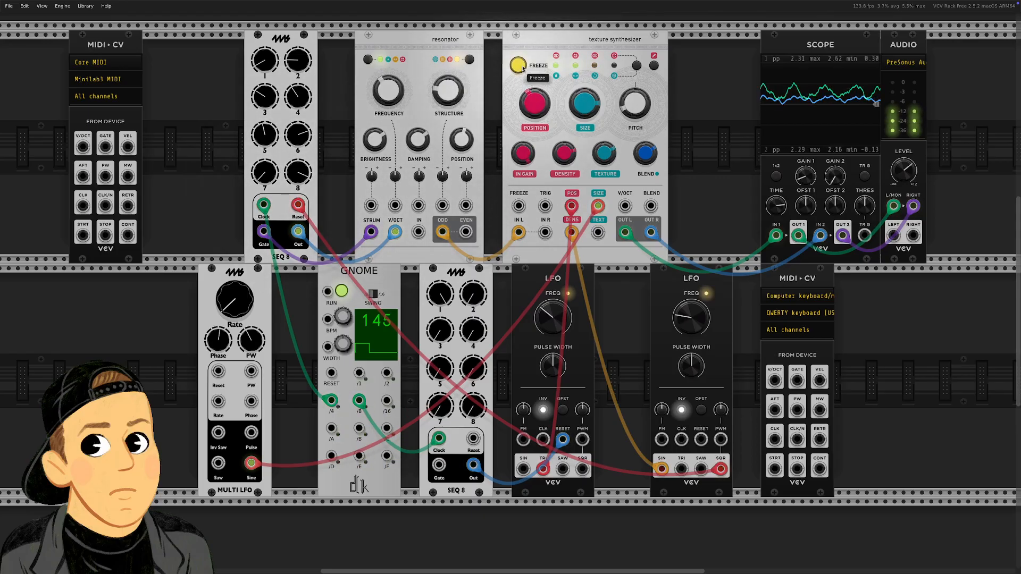
left_click(524, 68)
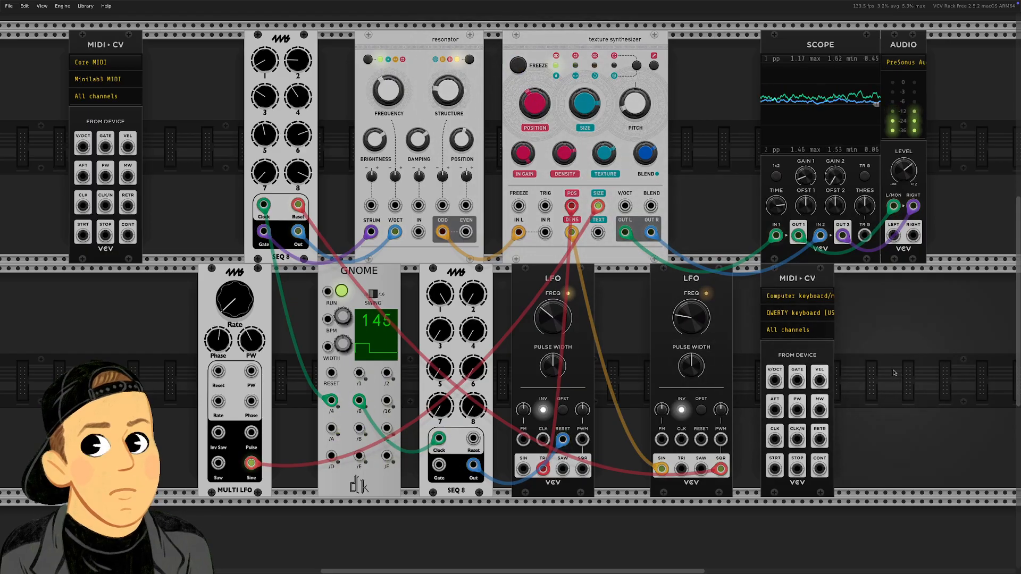
Add a PUSH module using the search term "push" and place it between the texture synthesizer and the scope.
right_click(873, 351)
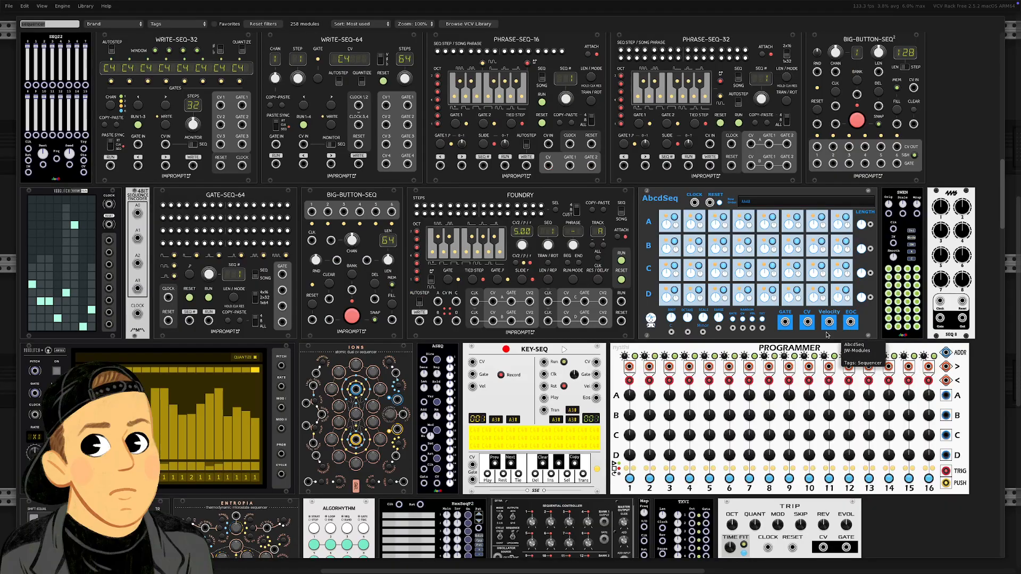
type("push")
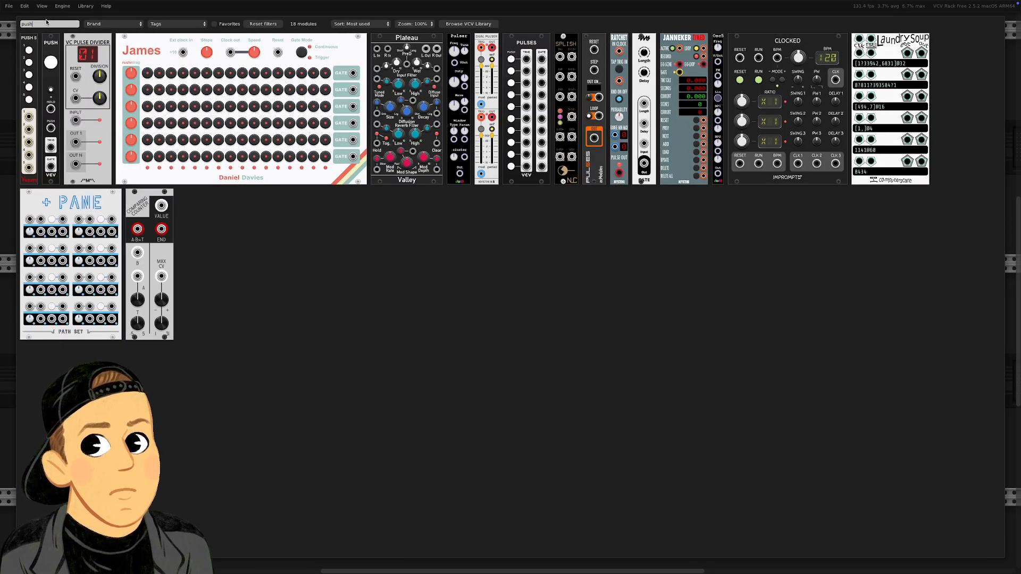
left_click(51, 61)
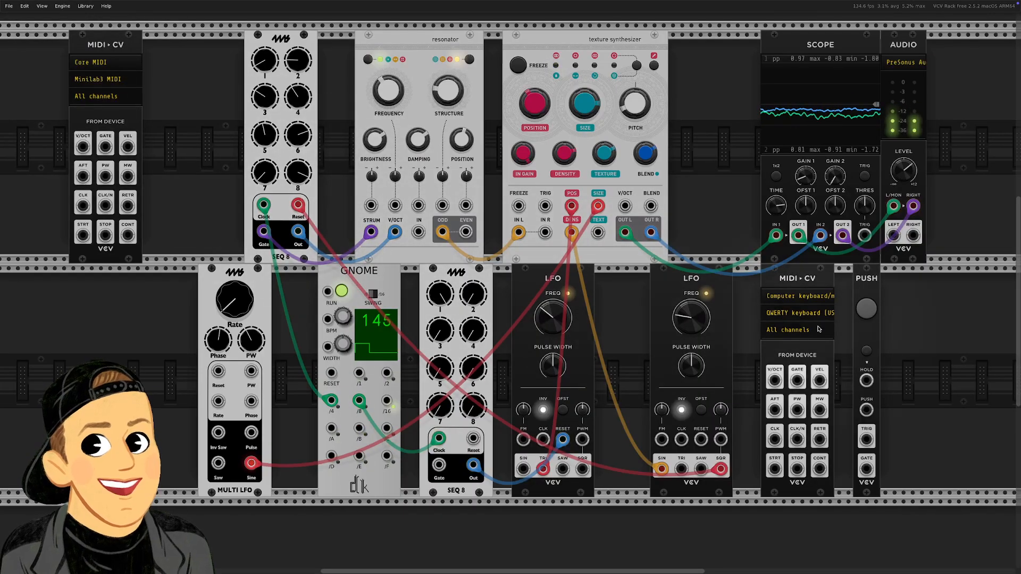
left_click_drag(870, 395, 708, 155)
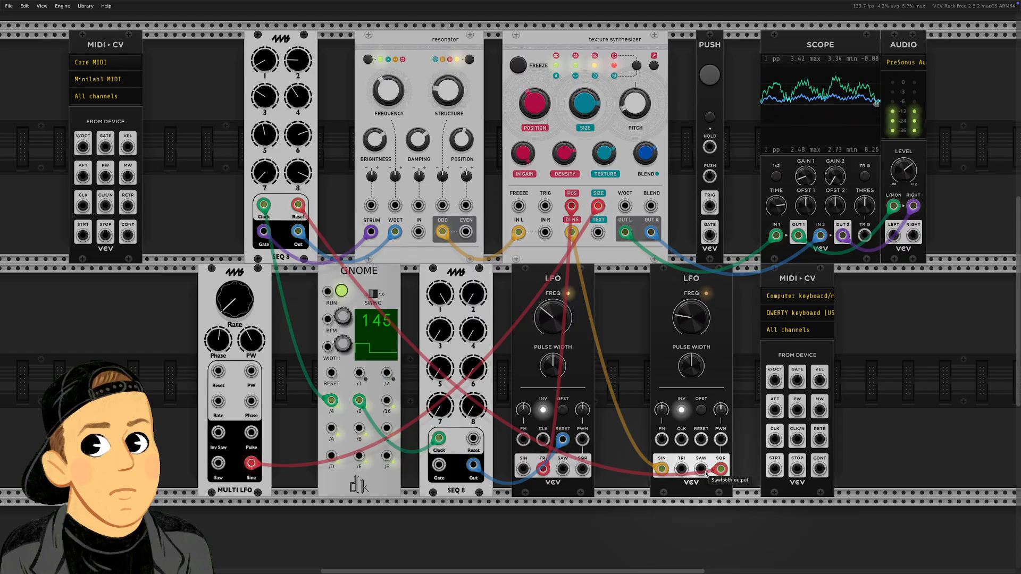
Patch another cable from the second LFO's SQR output to the texture synthesizer's FREEZE input and delete the PUSH module.
right_click(724, 470)
left_click(745, 463)
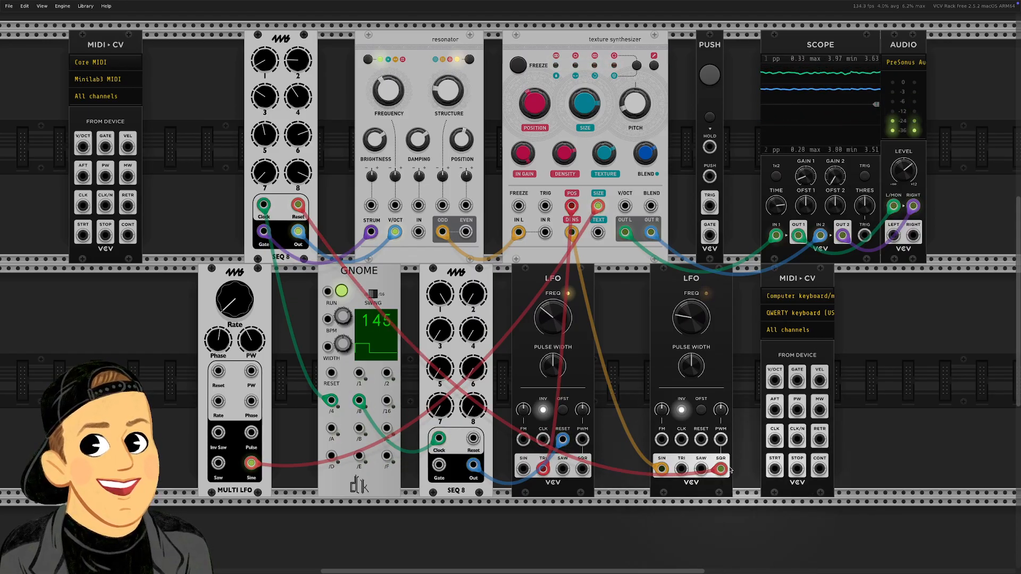
scroll(716, 473, "left", 1)
scroll(715, 475, "right", 1)
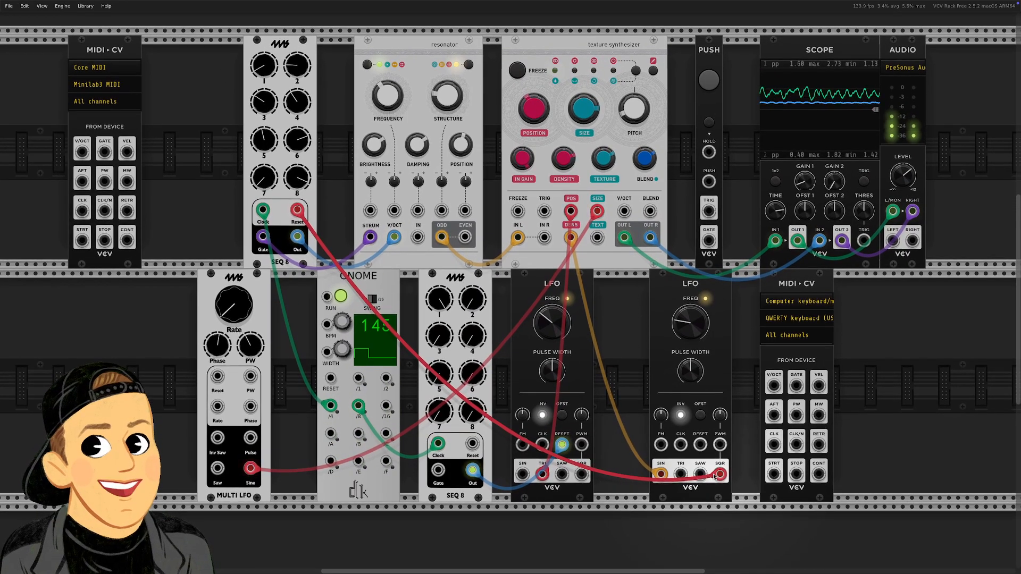
left_click_drag(719, 473, 516, 208)
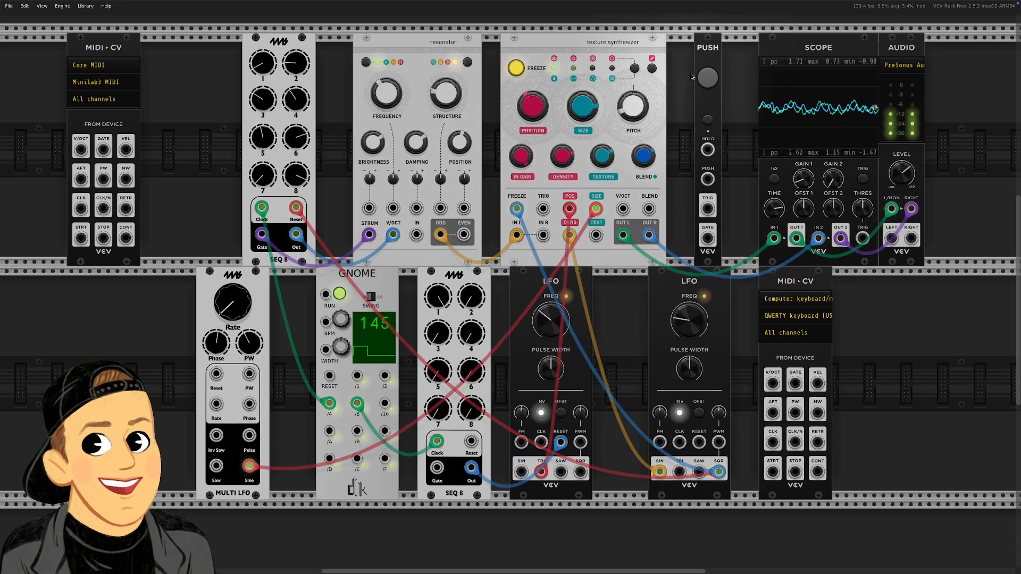
key("Delete")
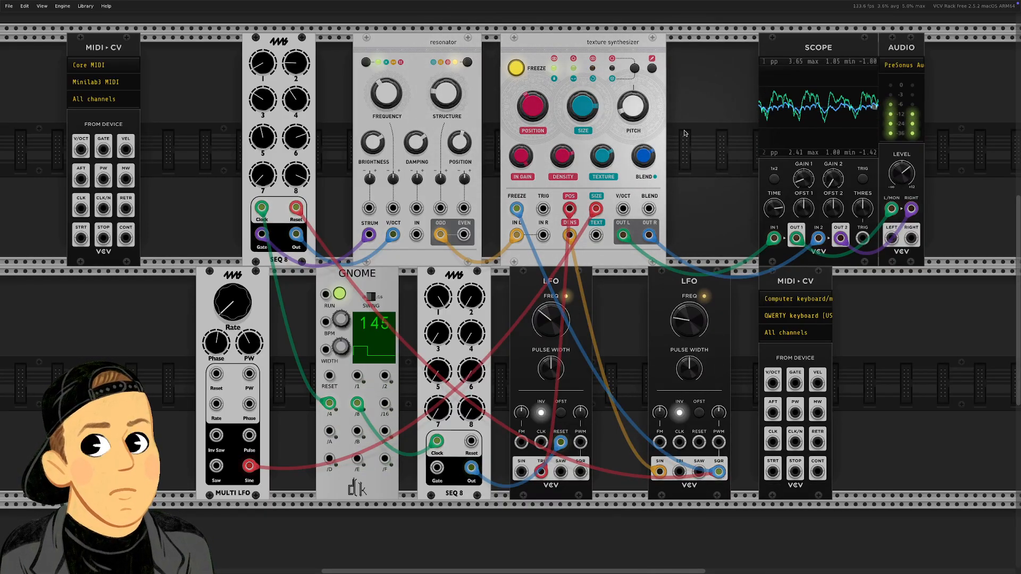
Switch the texture synthesizer's blend control to dry/wet and raise its amount.
left_click(635, 69)
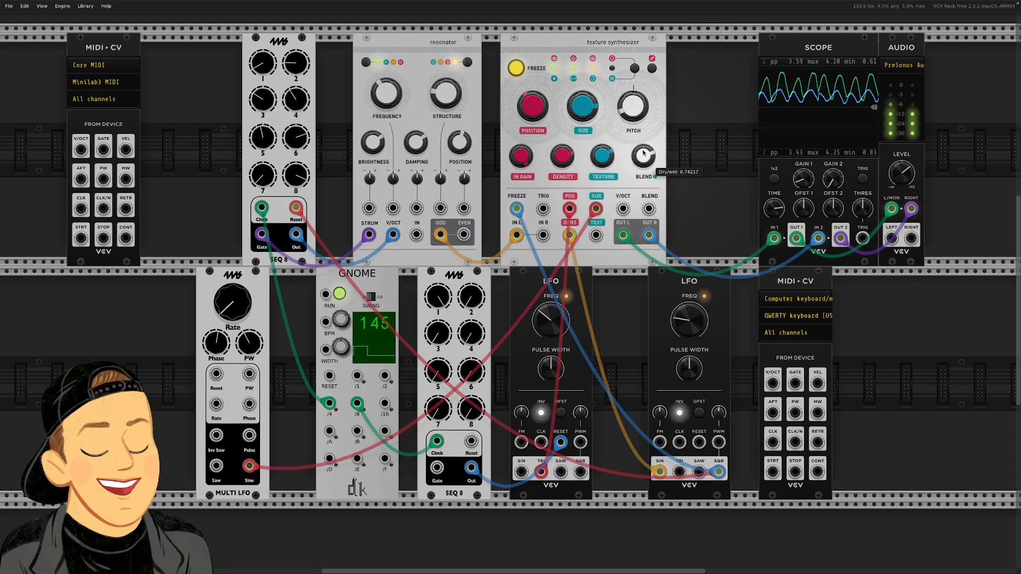
left_click_drag(643, 157, 643, 152)
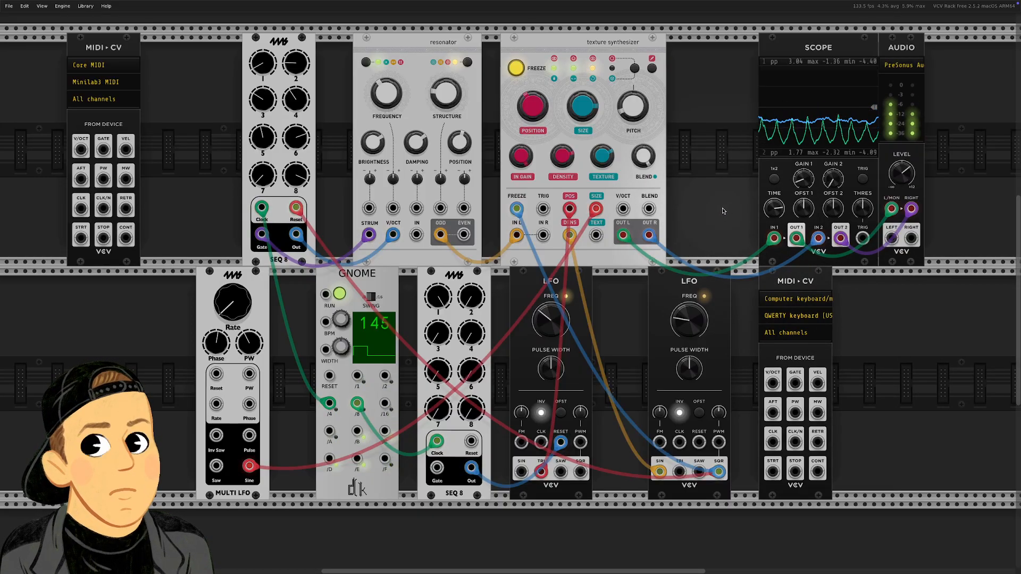
Add a VCV RANDOM module next to the lower MIDI > CV using the search term "random".
right_click(895, 392)
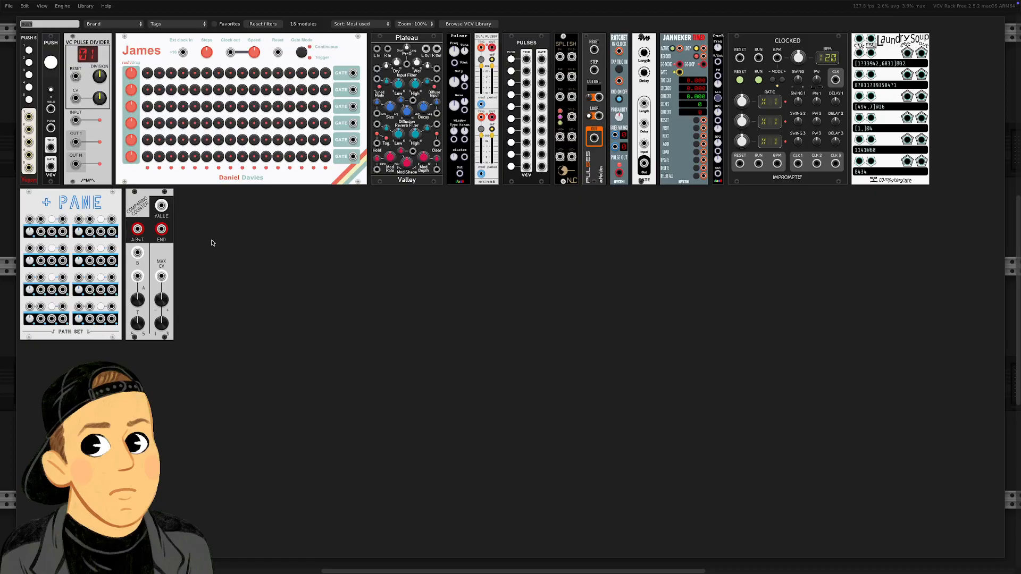
type("ra")
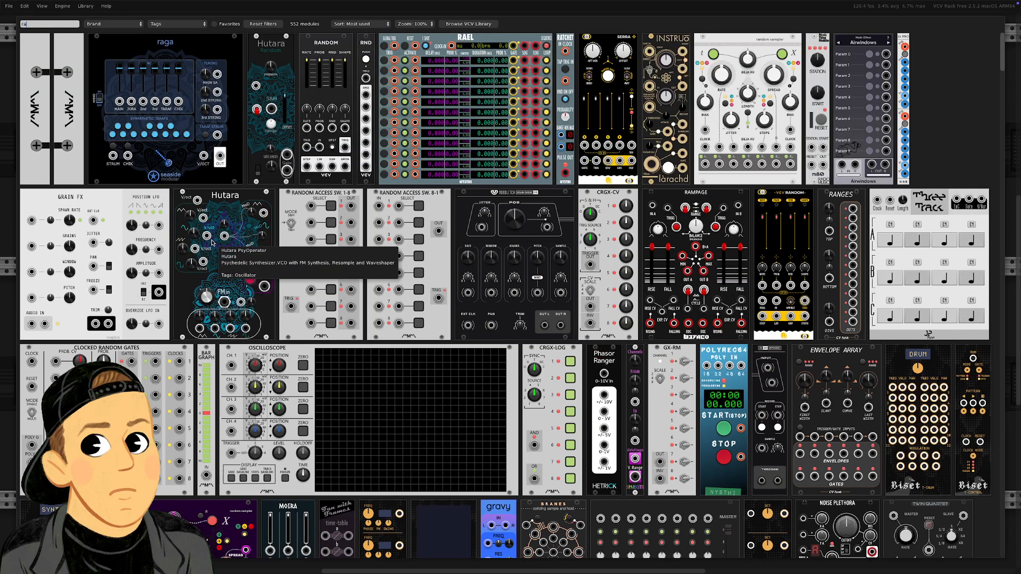
type("ndom")
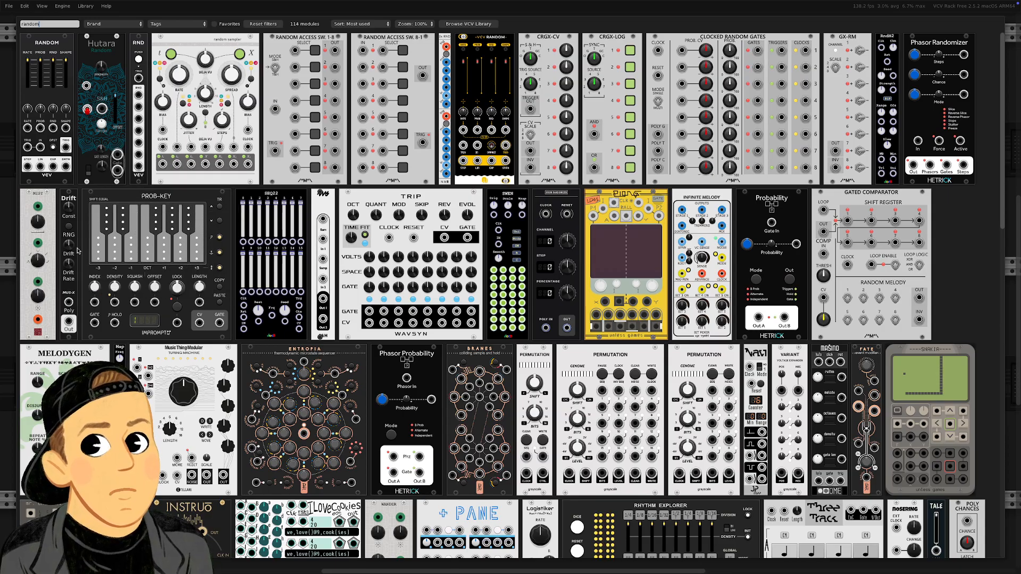
left_click(42, 88)
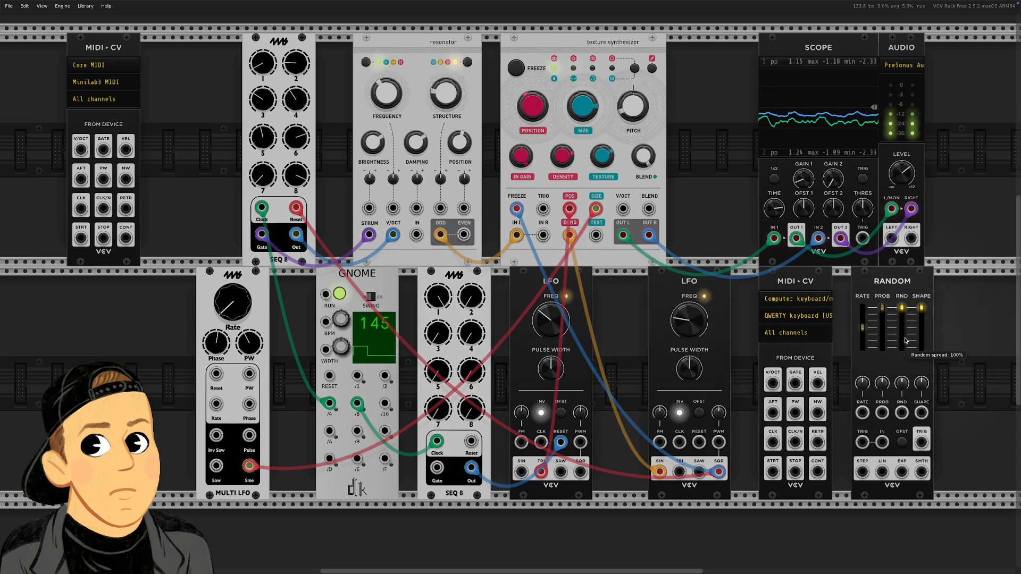
Raise RANDOM's rate slightly, lower its probability to around the middle, and reduce its random spread and shape a little.
left_click_drag(882, 309, 862, 323)
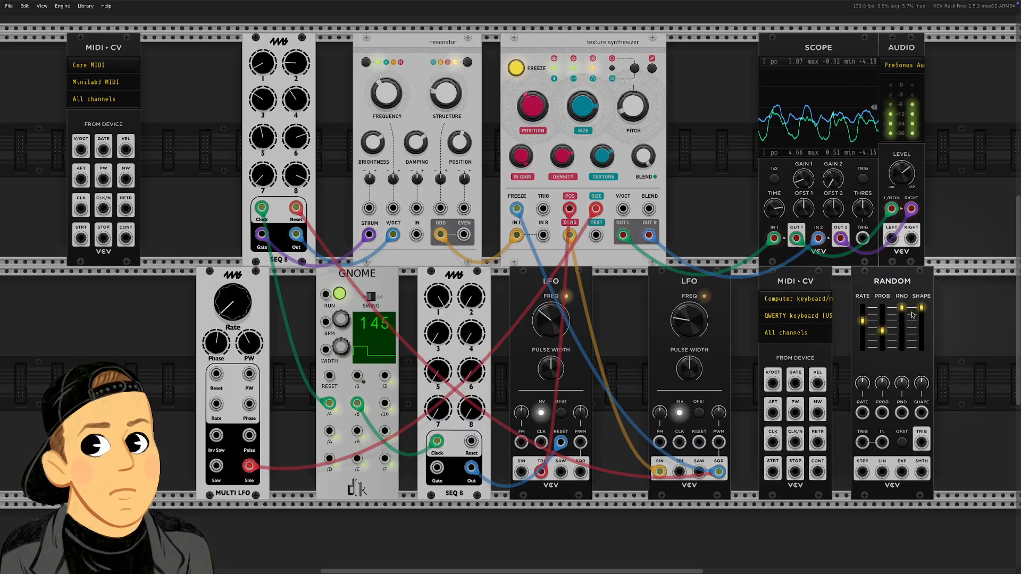
left_click_drag(907, 313, 907, 315)
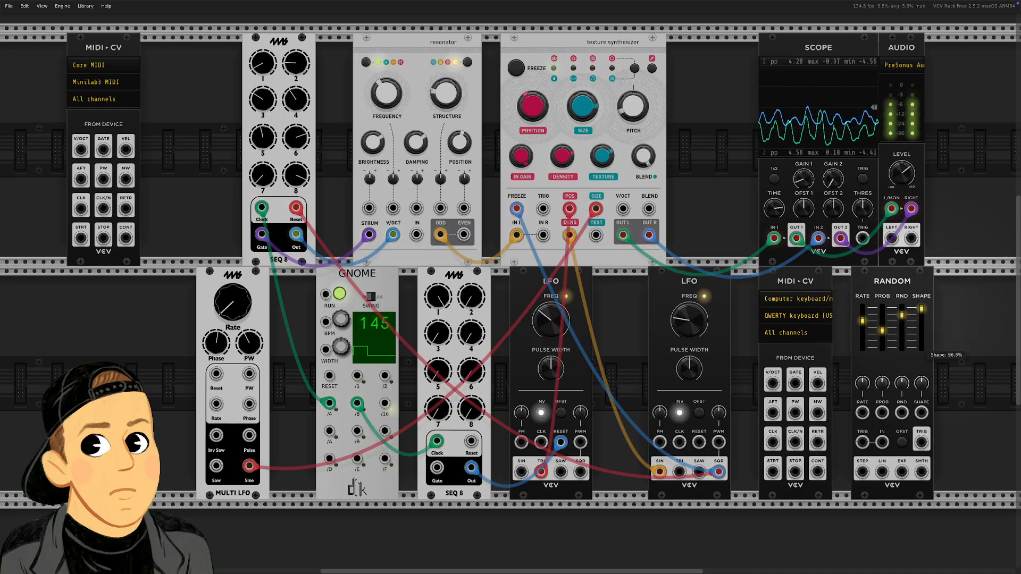
left_click_drag(922, 308, 921, 309)
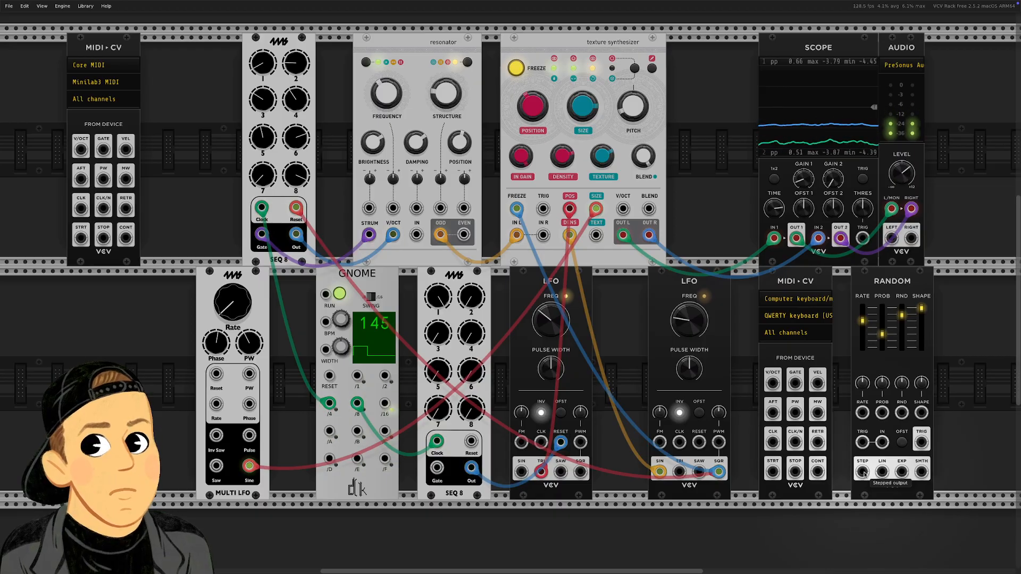
left_click_drag(864, 474, 864, 474)
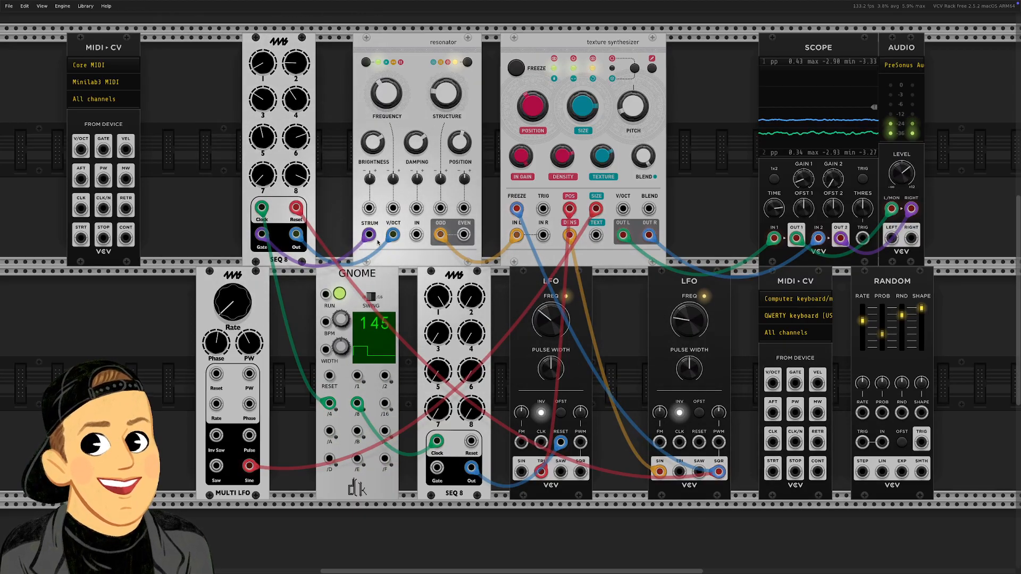
Replace the upper SEQ 8's gate and pitch cables on the resonator with RANDOM's STEP output into V/OCT and TRIG output into STRUM.
left_click_drag(394, 238, 343, 226)
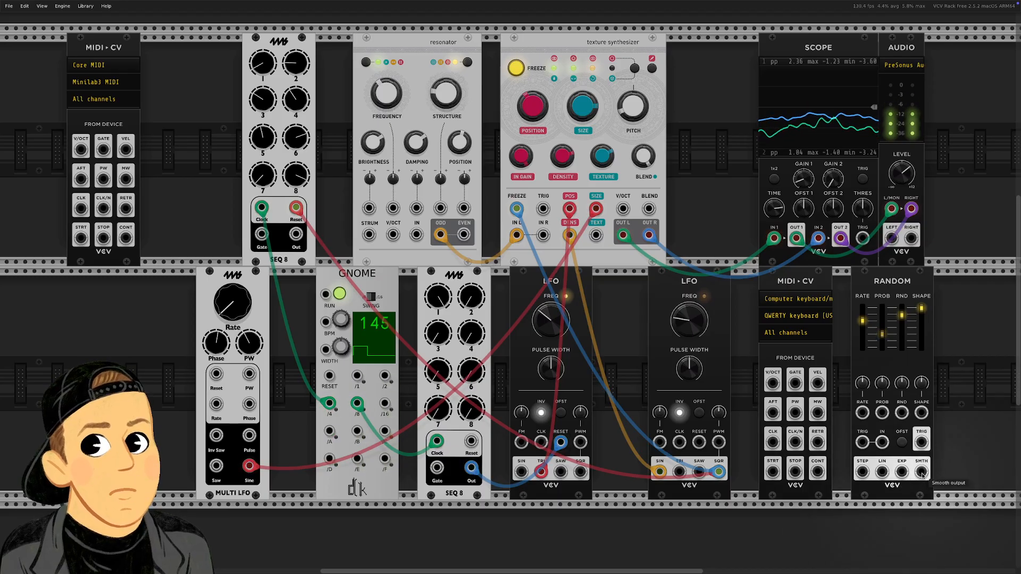
left_click_drag(862, 472, 394, 238)
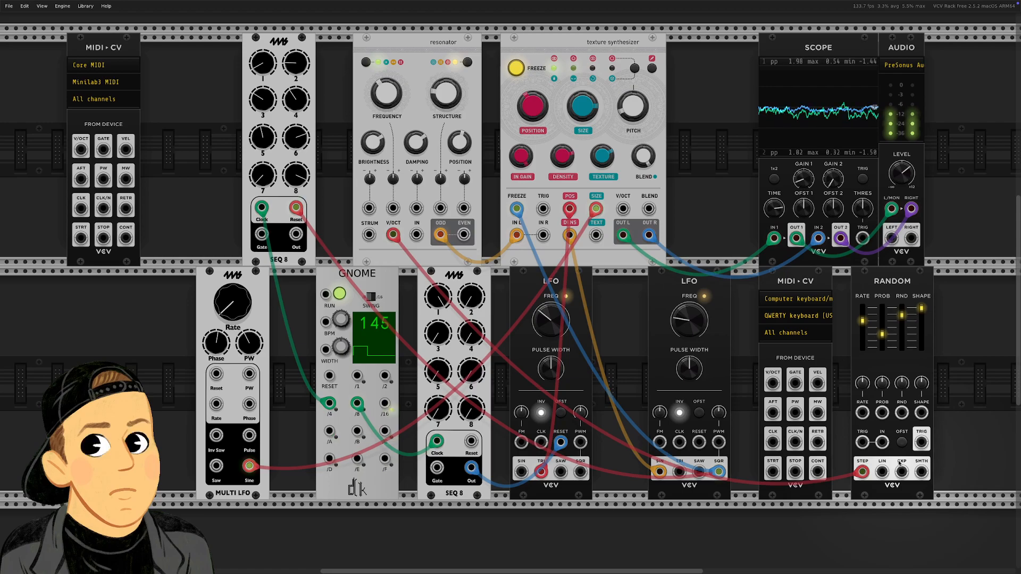
left_click_drag(651, 161, 651, 319)
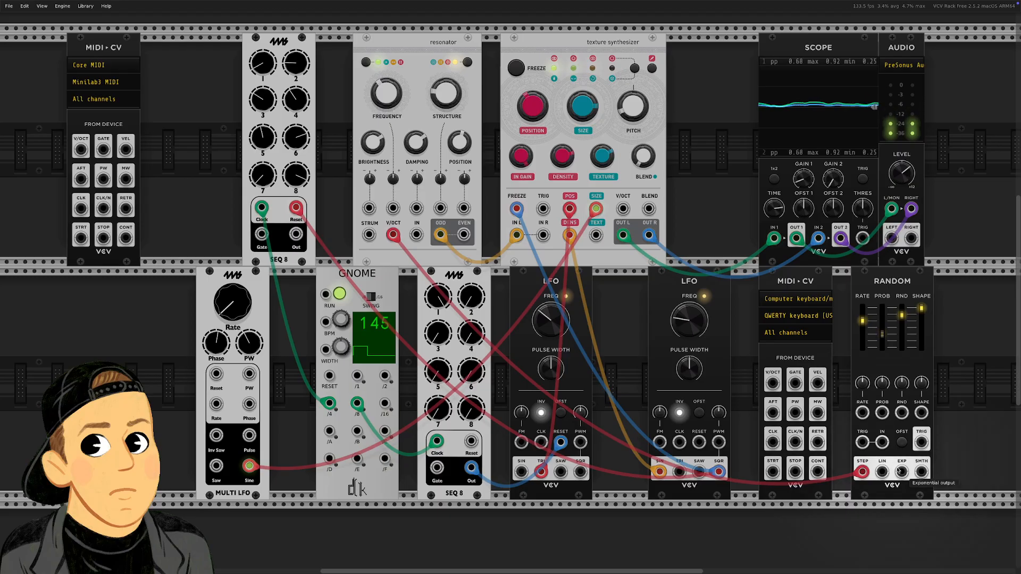
left_click_drag(921, 443, 369, 236)
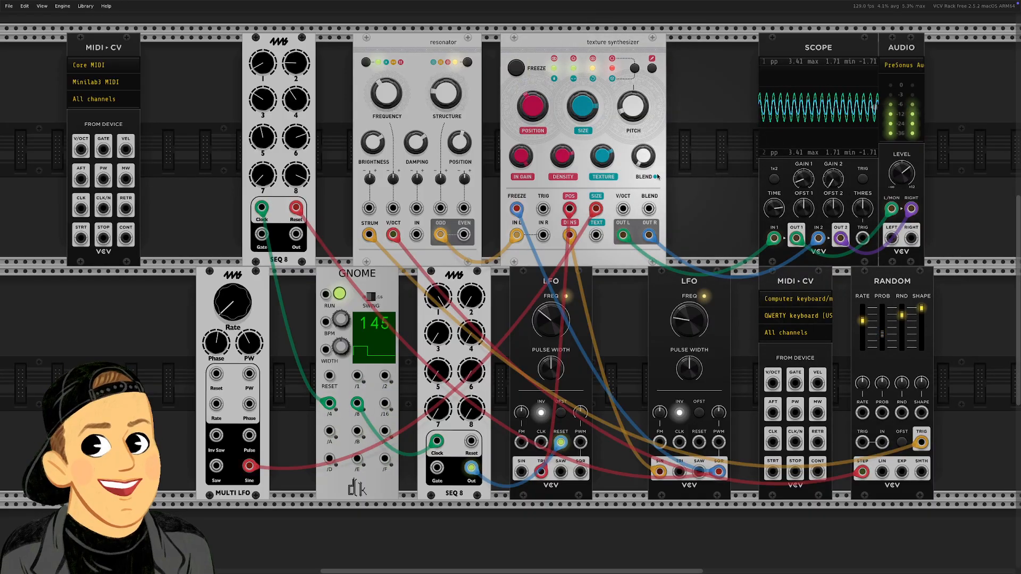
Patch the GNOME clock's /2 output to RANDOM's RATE input.
left_click_drag(638, 166, 638, 113)
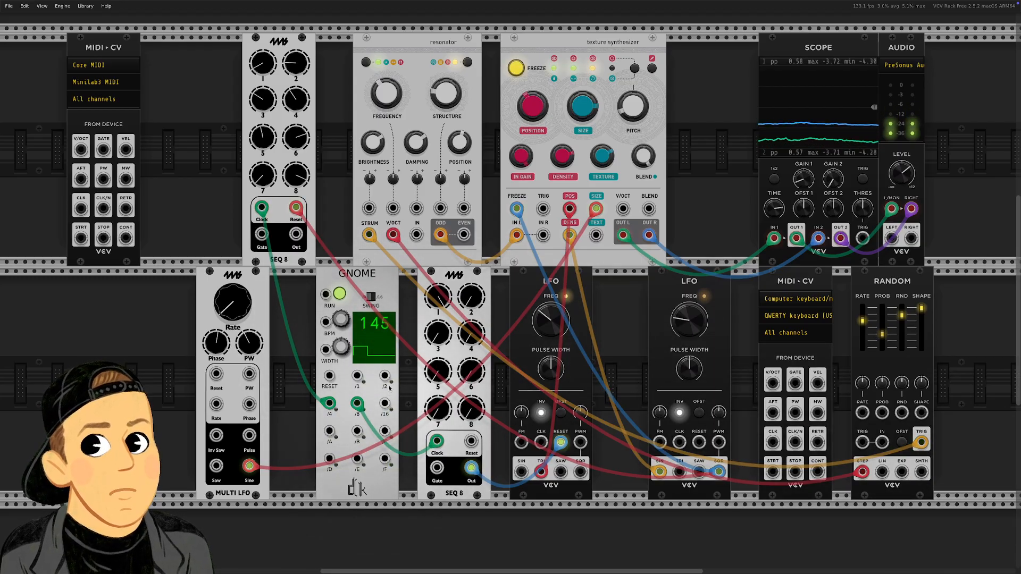
left_click_drag(385, 377, 862, 413)
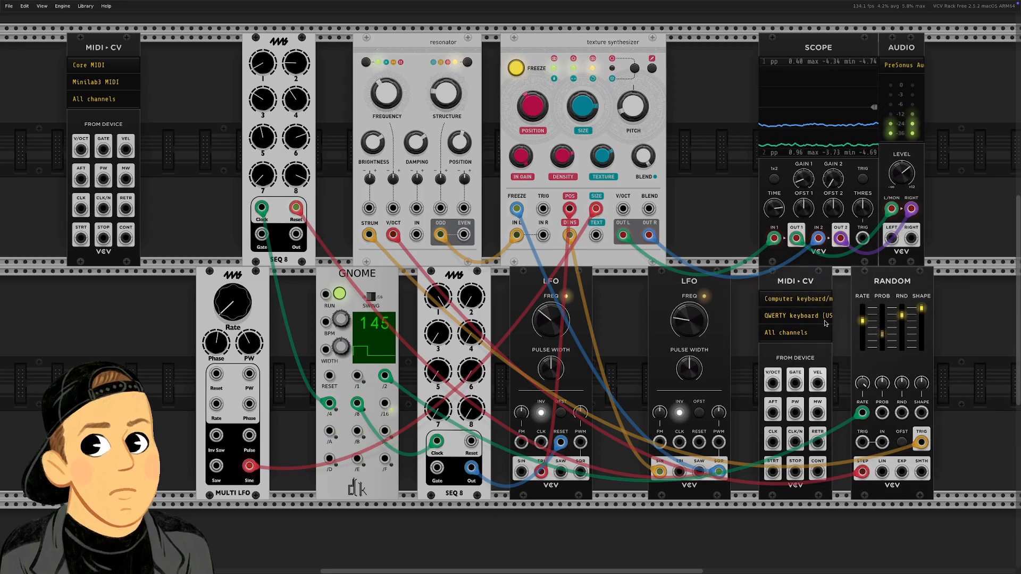
Turn the AUDIO module's output level all the way down to -inf dB.
mouse_move(561, 158)
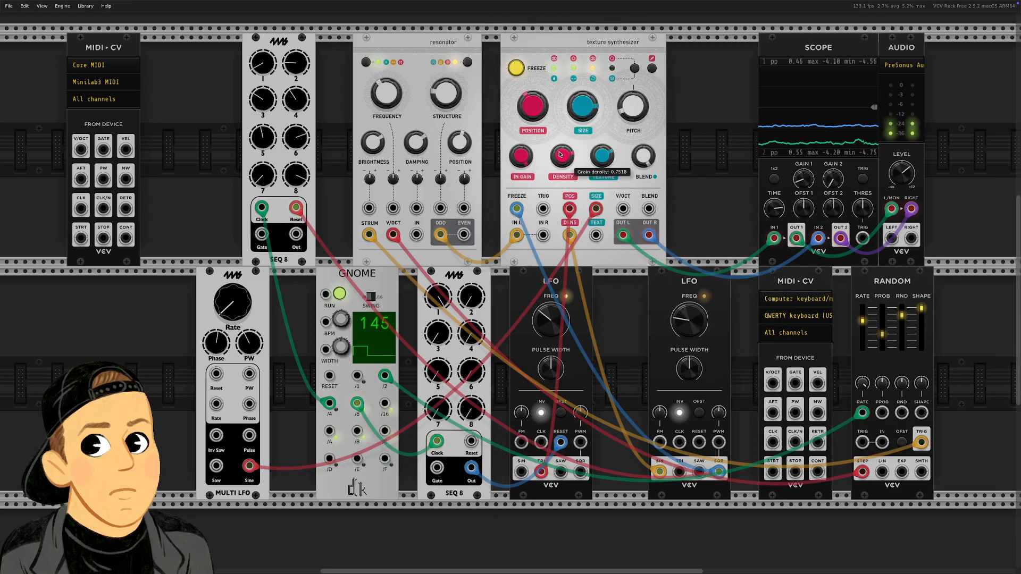
mouse_move(561, 158)
left_mouse_down()
mouse_move(561, 170)
mouse_move(571, 162)
left_mouse_up()
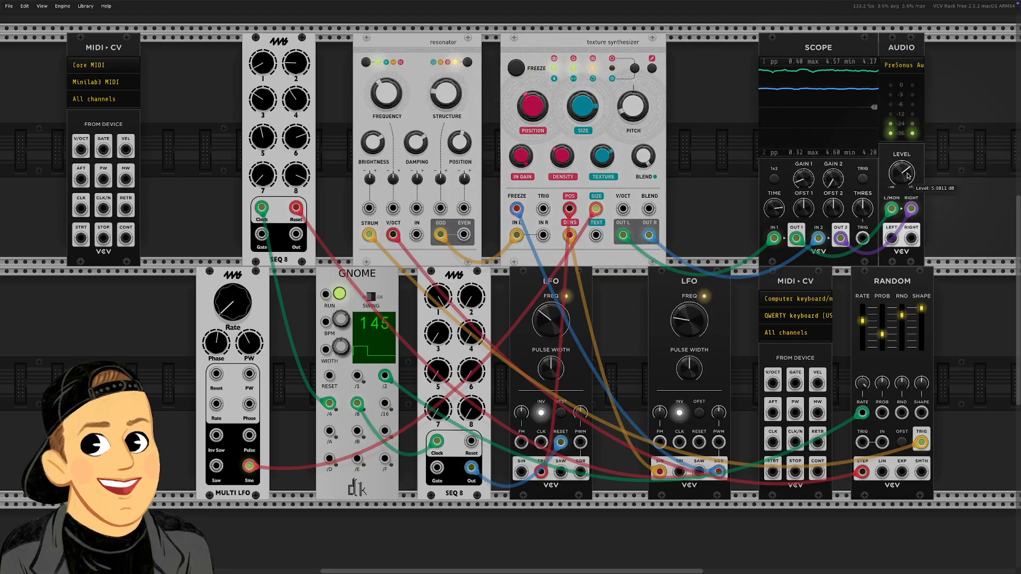
left_click_drag(902, 168, 903, 200)
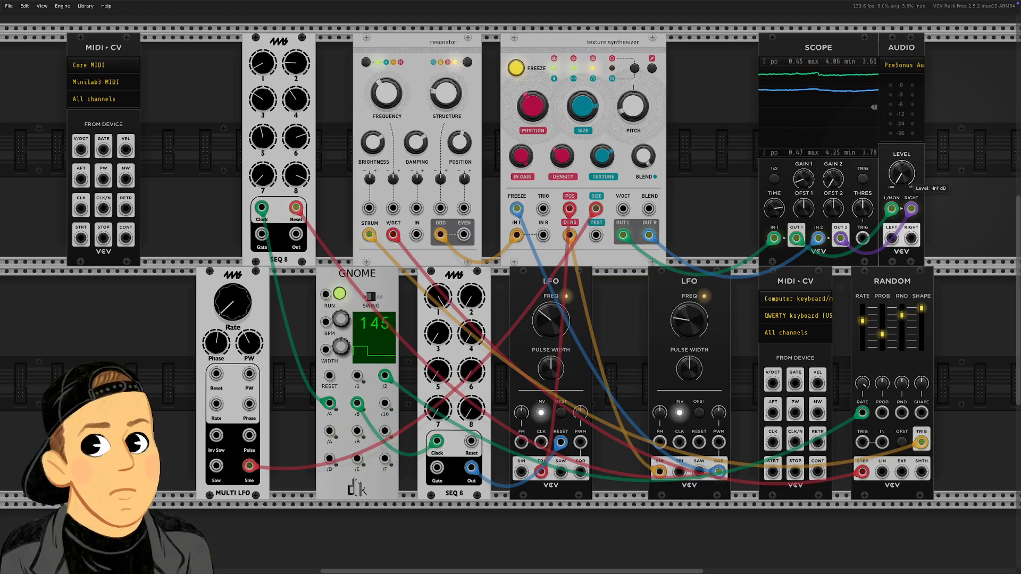